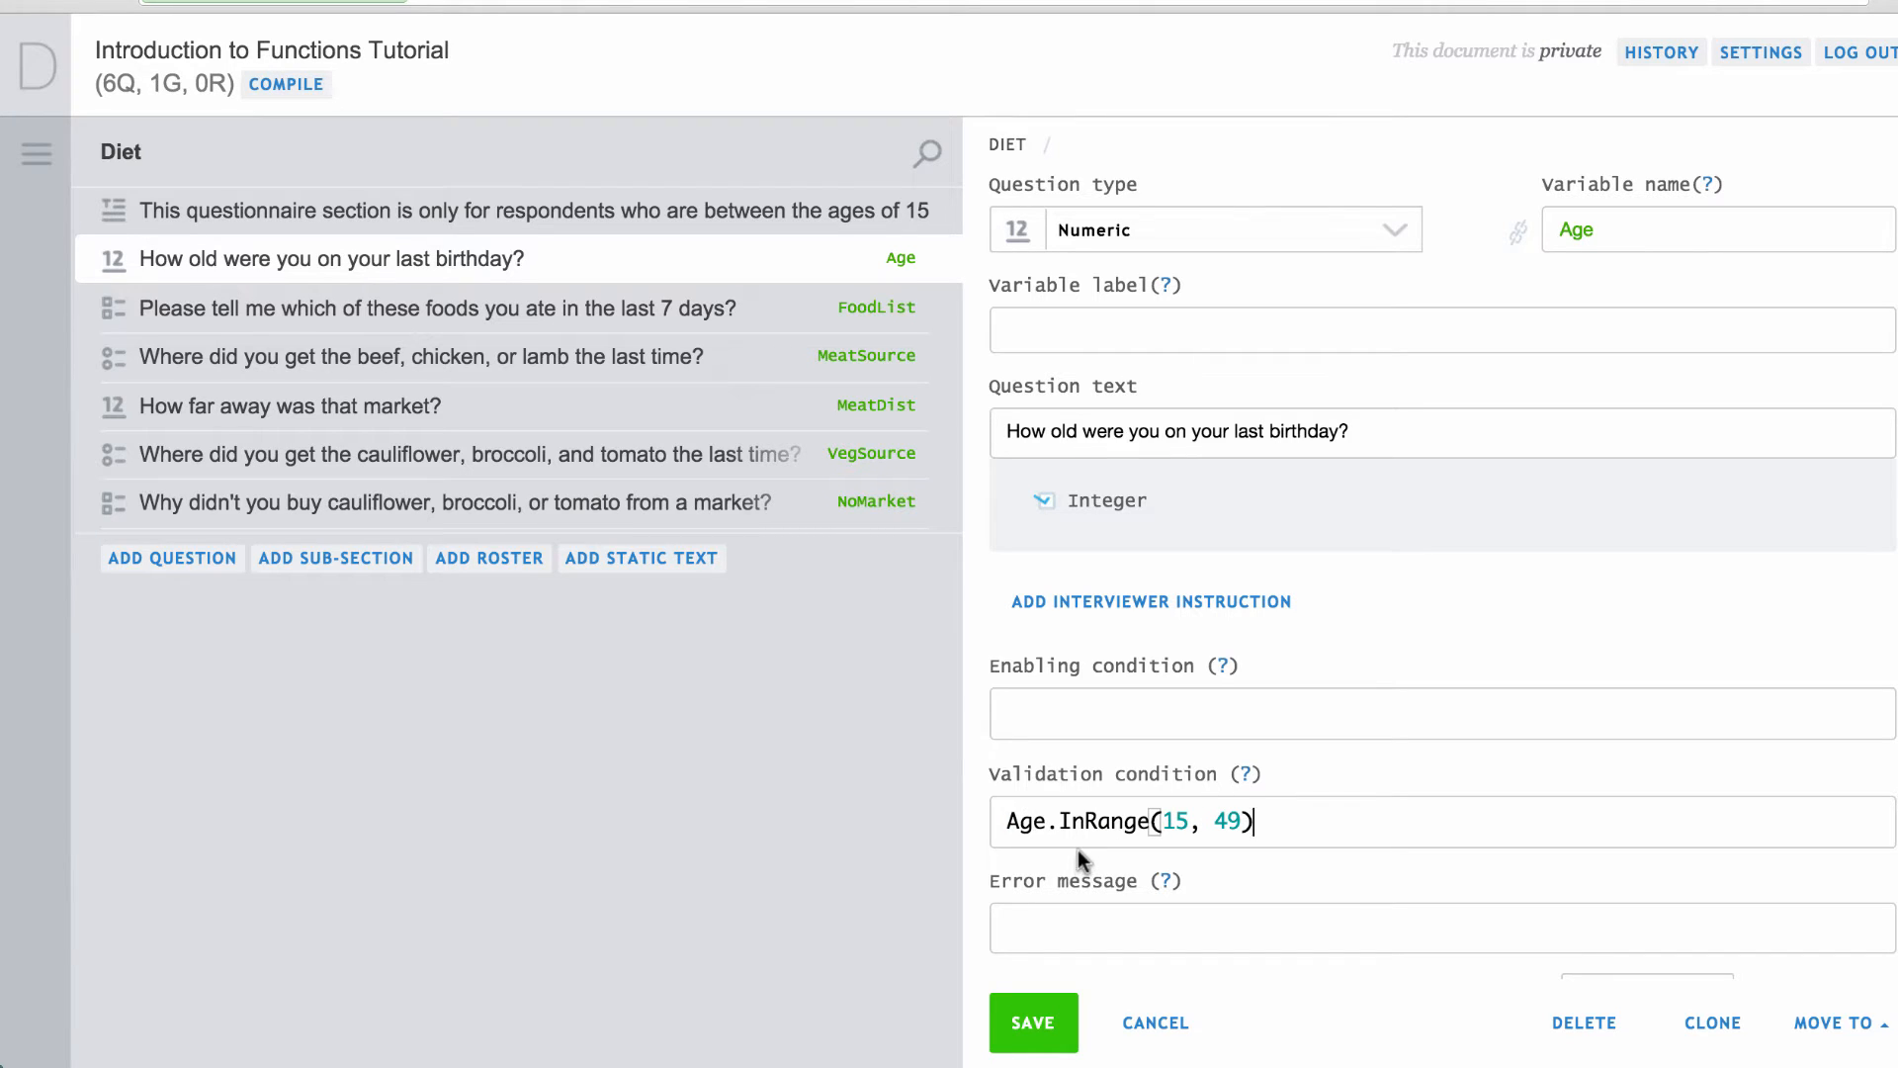
Add the error 'The age you gave is out of range of 15 – 49' to Age's InRange(15, 49) check, save and compile.
{"action": "left_click", "coordinate": [1066, 930]}
{"action": "type", "text": "The age you gave is out of range of 15 – 49"}
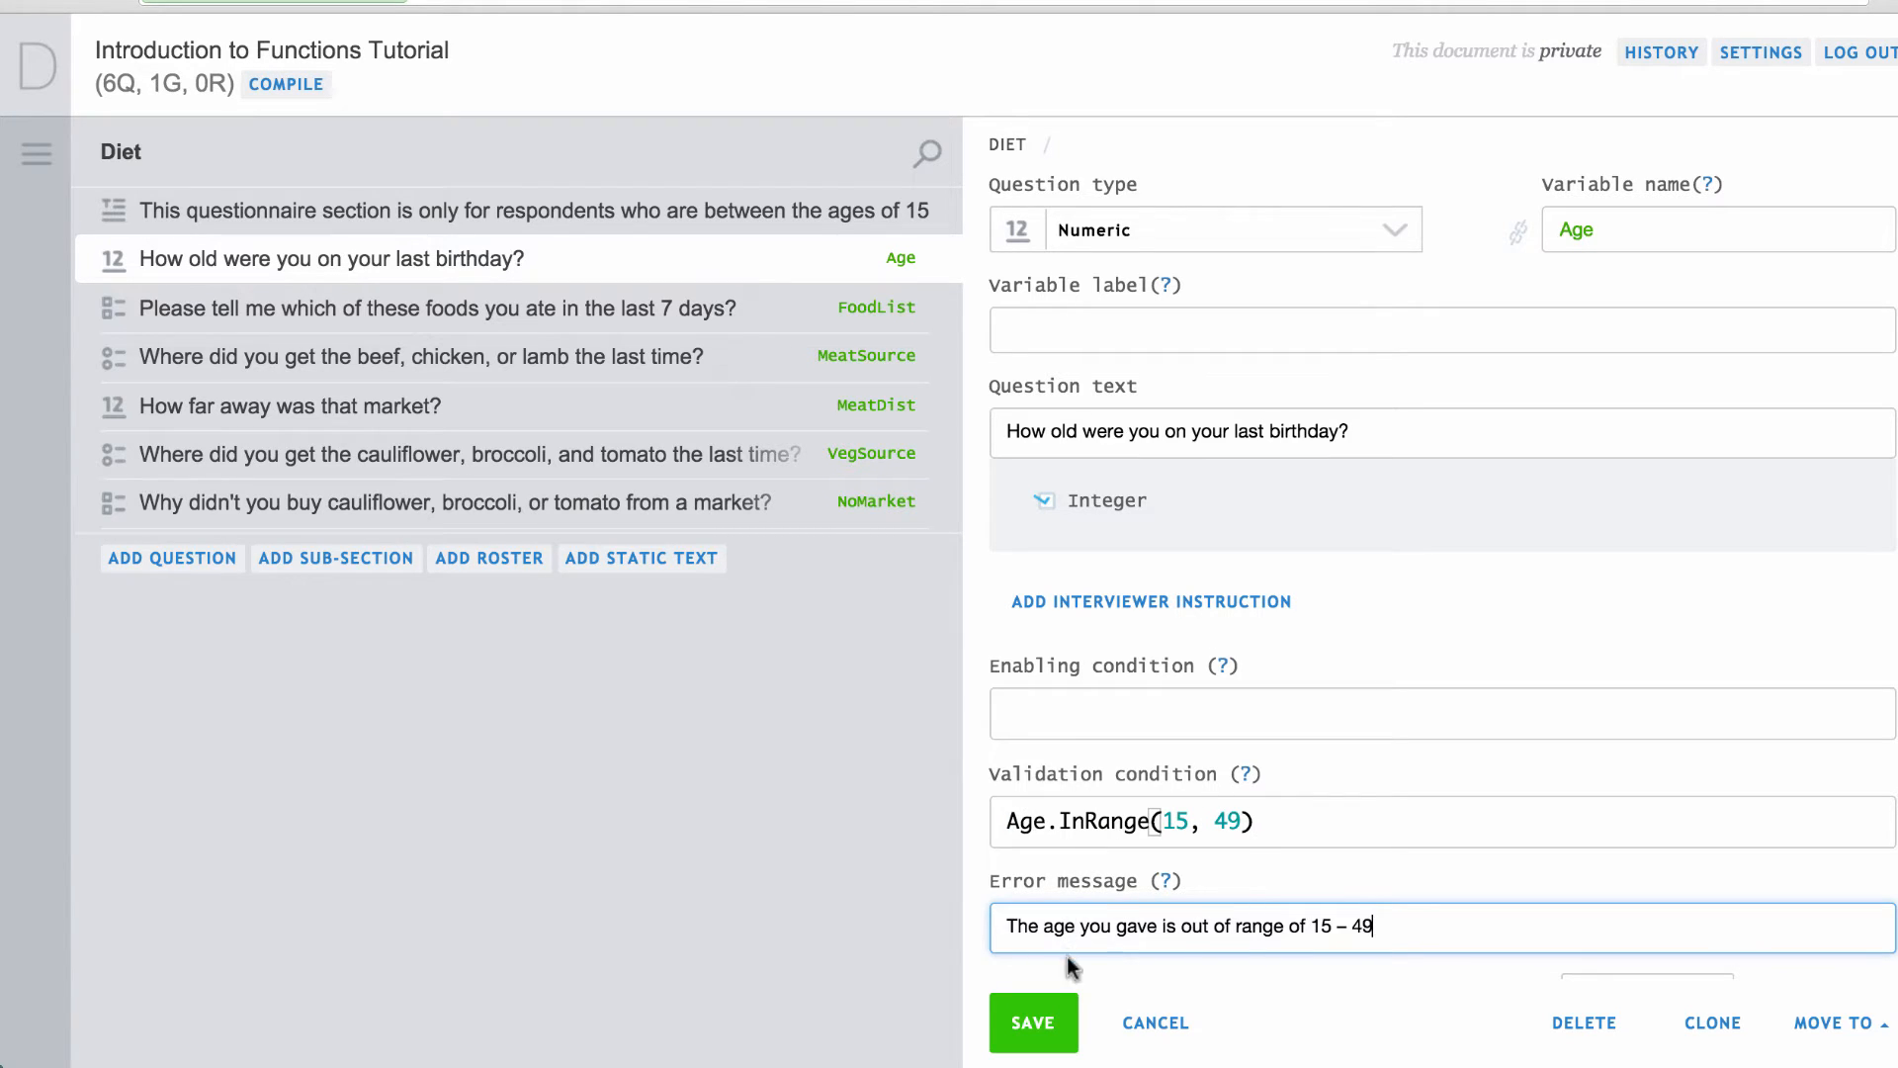
{"action": "left_click", "coordinate": [1029, 1019]}
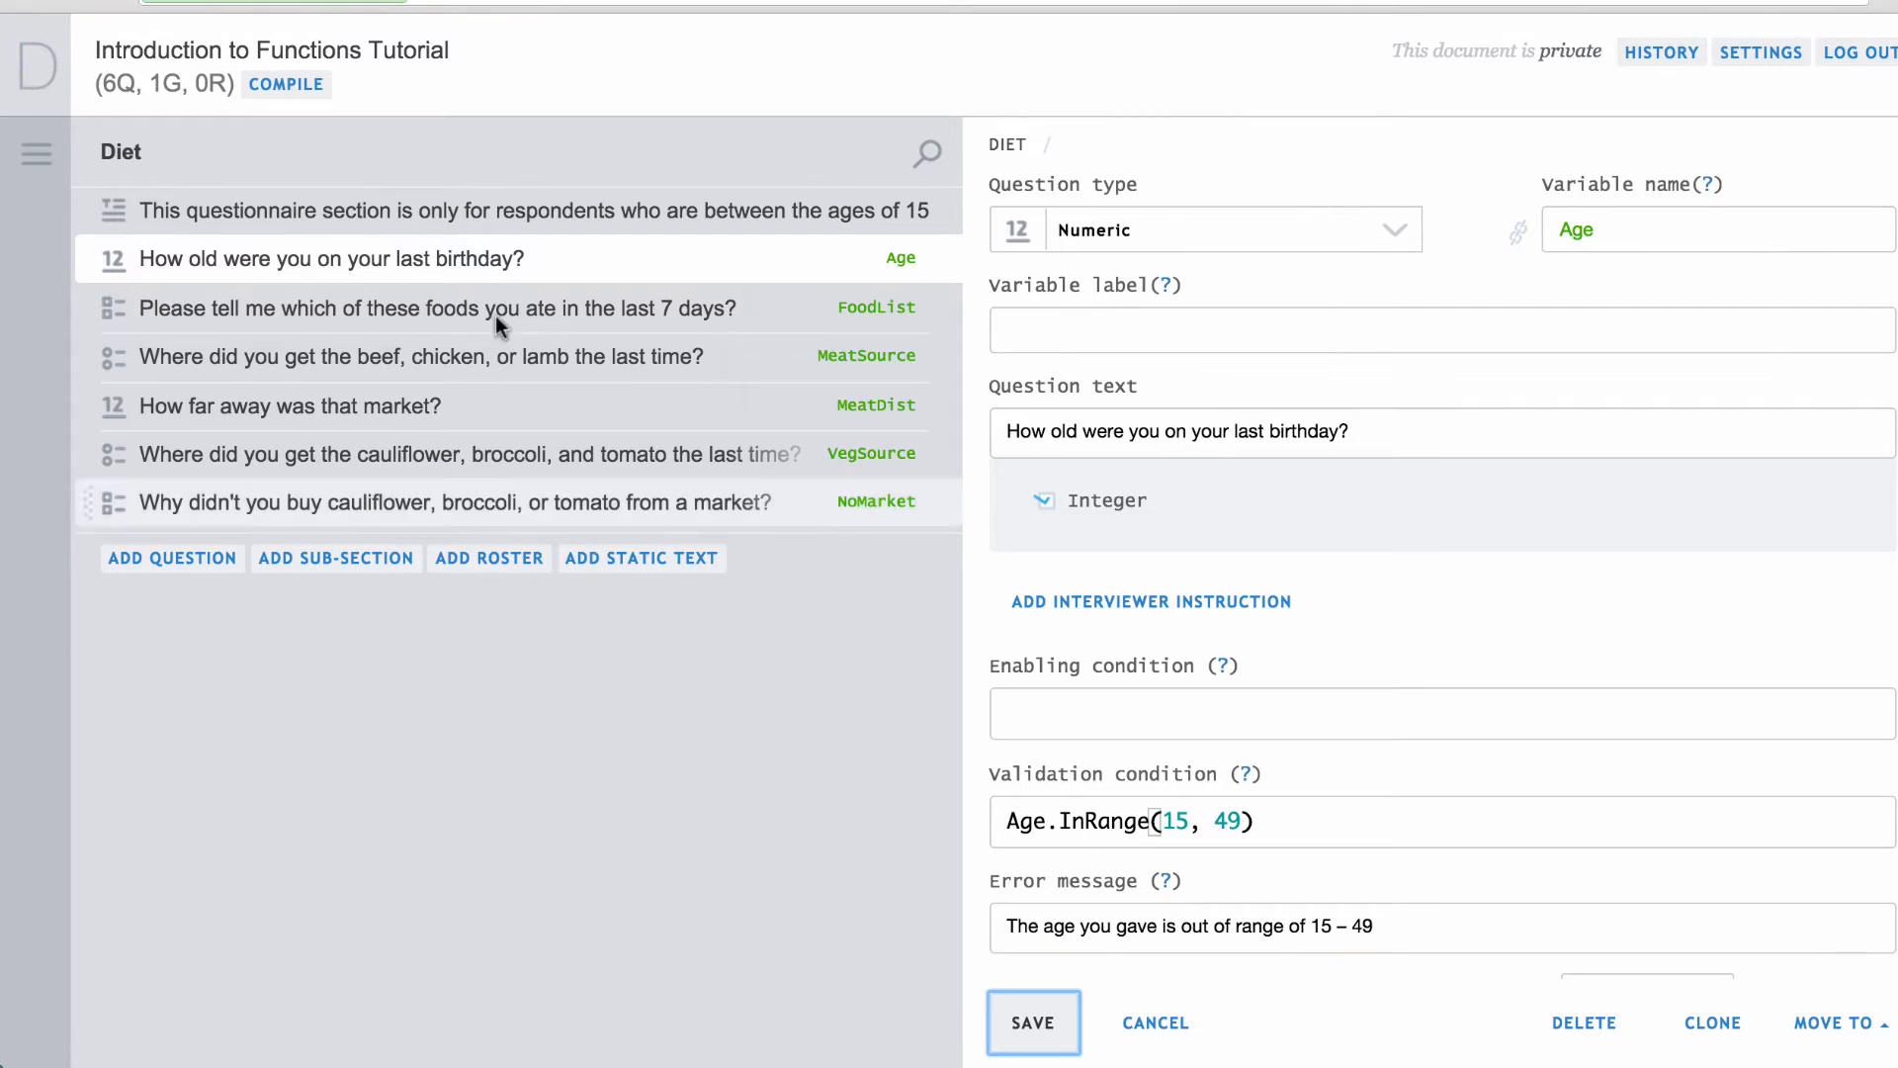
{"action": "left_click", "coordinate": [281, 84]}
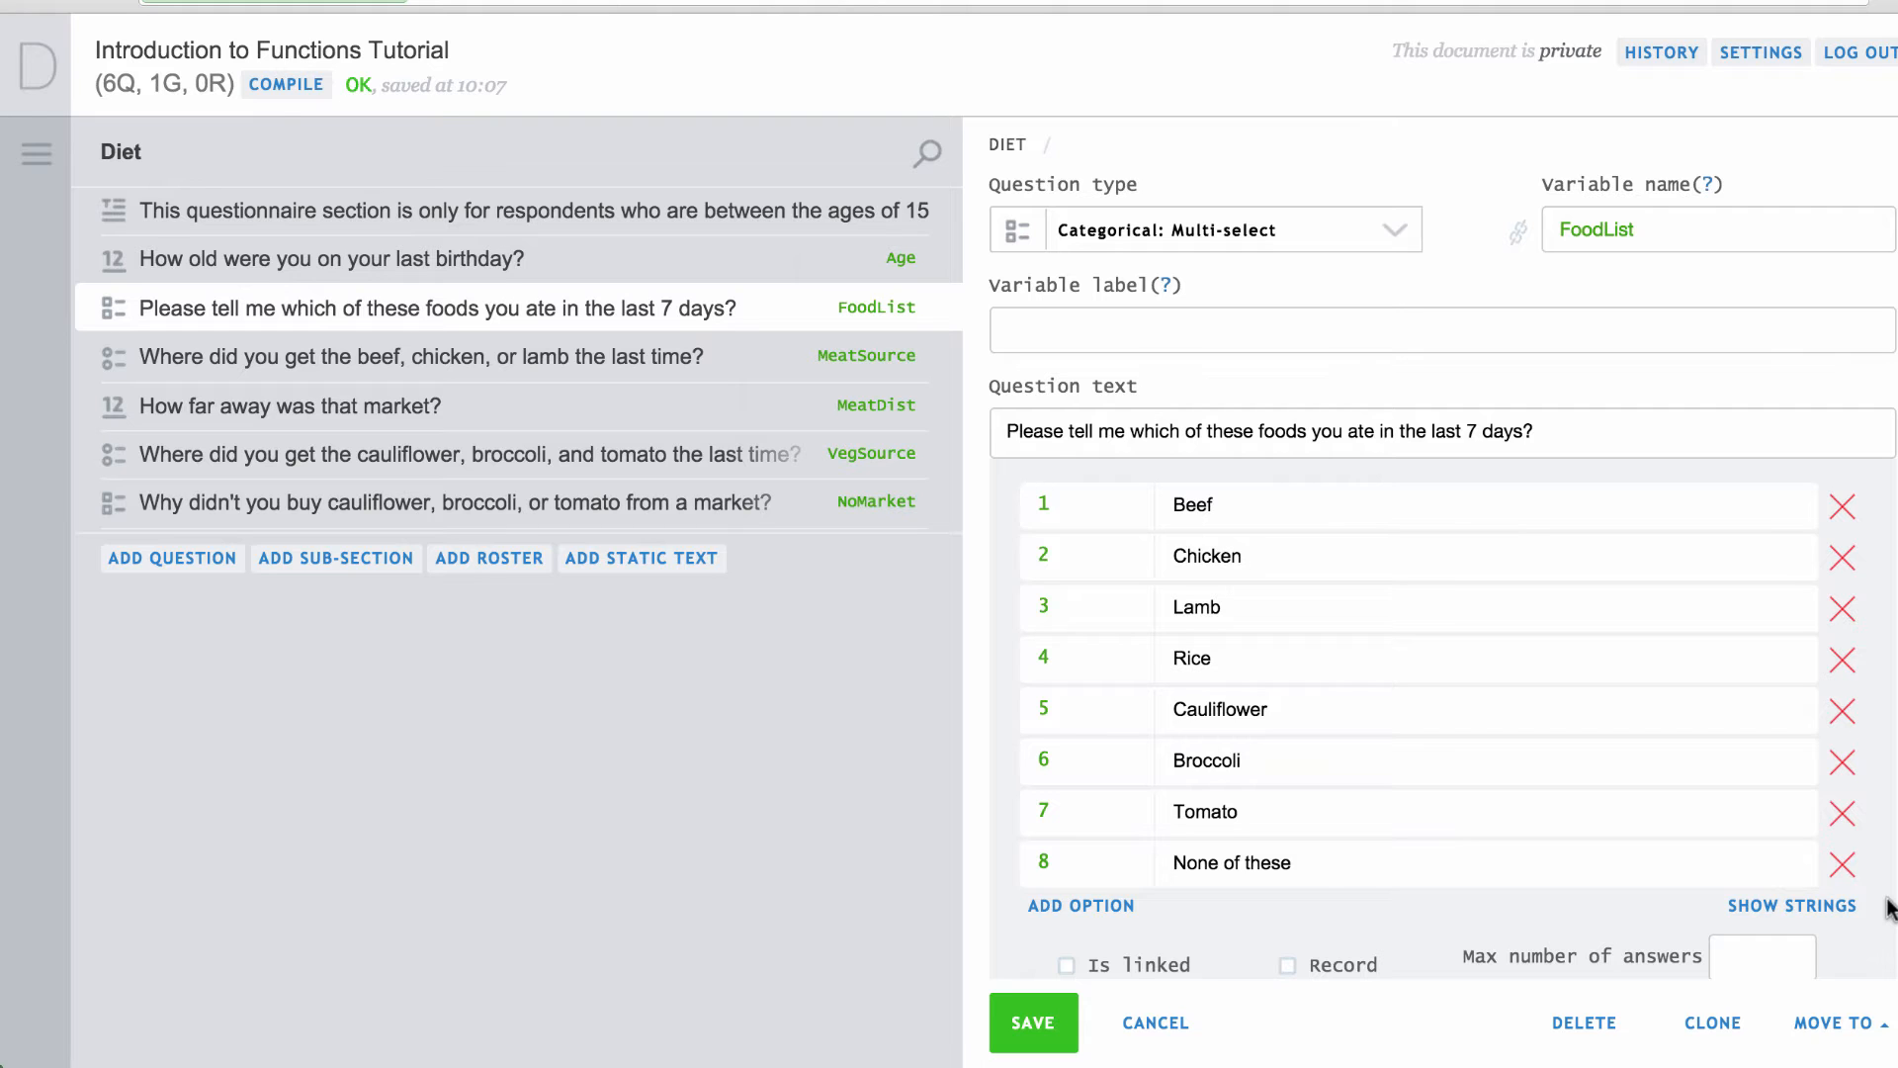
Give FoodList a validation rejecting option 8 with other foods, error 'Incorrect combinations of foods', and save.
{"action": "scroll", "coordinate": [1888, 907], "scroll_direction": "down", "scroll_amount": 6}
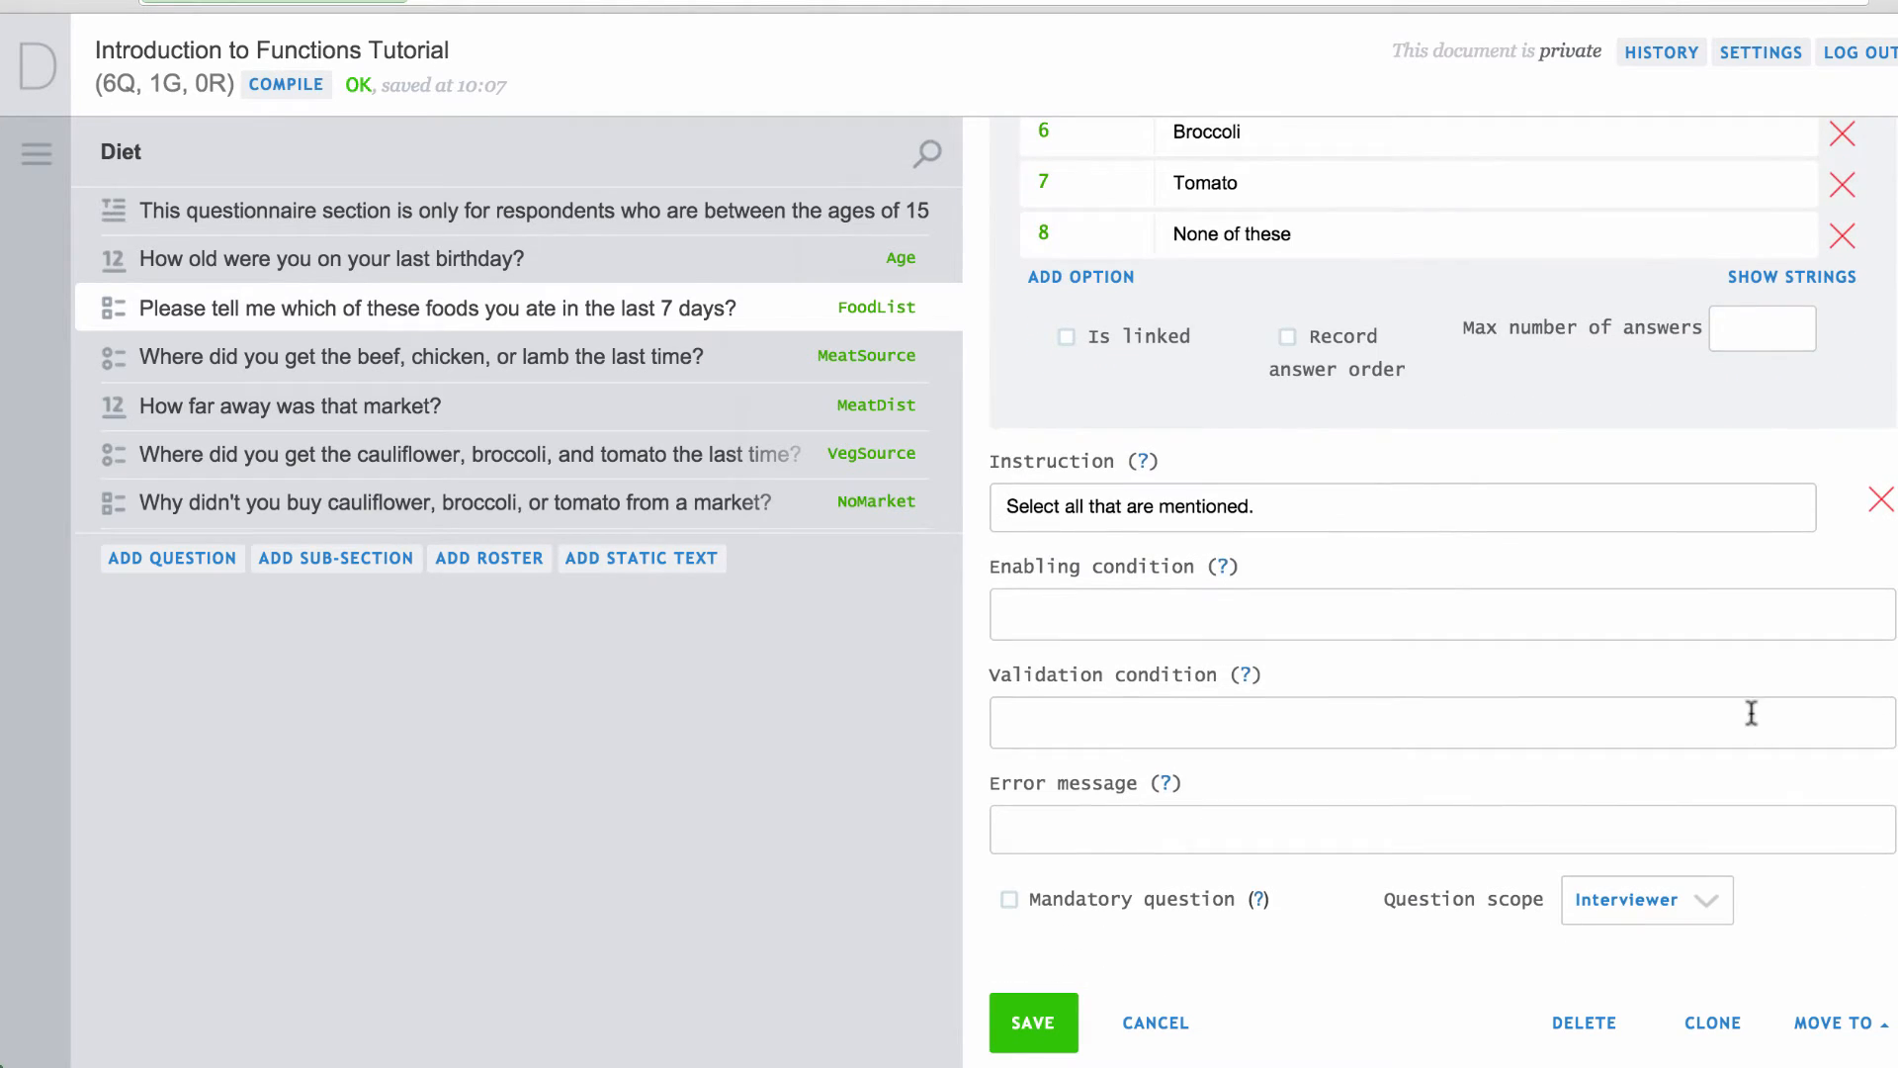
{"action": "key", "text": "ctrl+v"}
{"action": "left_click", "coordinate": [1523, 841]}
{"action": "type", "text": "Incorrect combinations of foods"}
{"action": "left_click", "coordinate": [1031, 1019]}
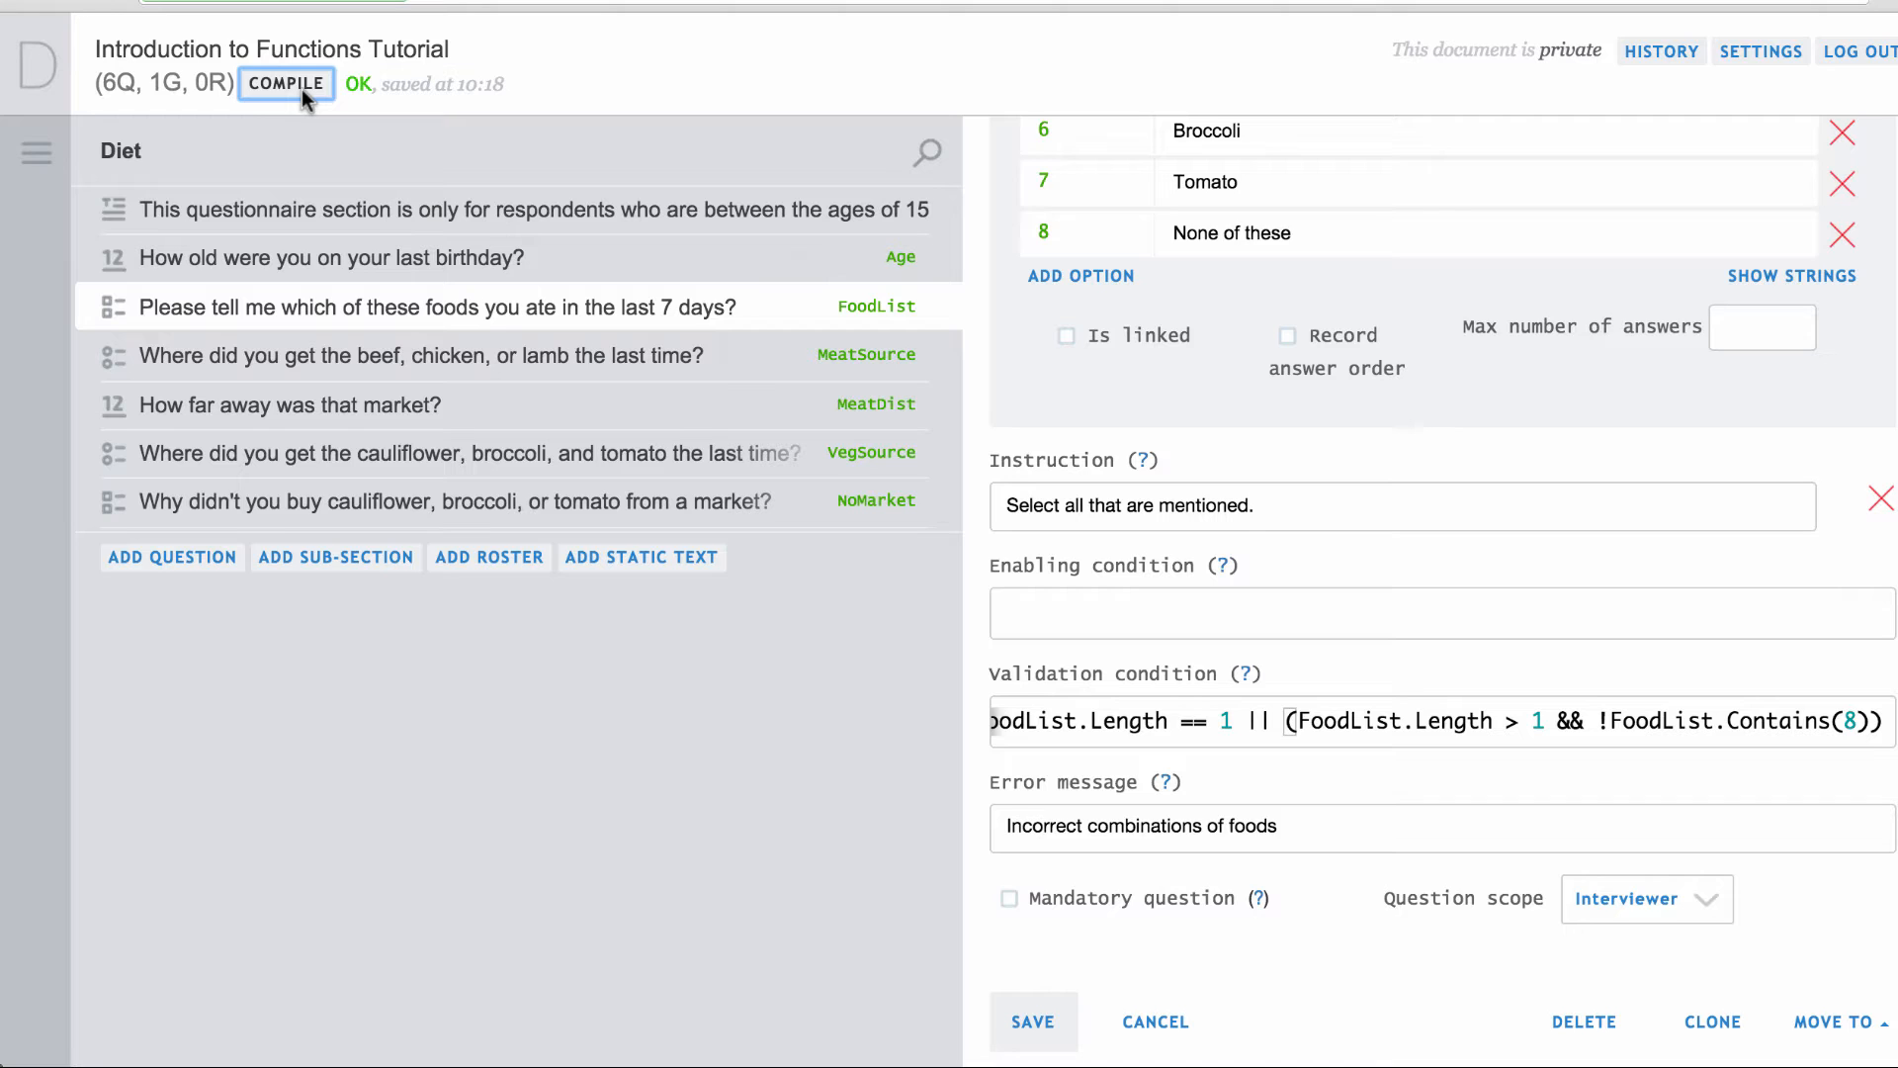
Set FoodList's enabling condition to Age != null && Age.InRange(15, 49) and save.
{"action": "left_click", "coordinate": [1040, 605]}
{"action": "type", "text": "Age != null"}
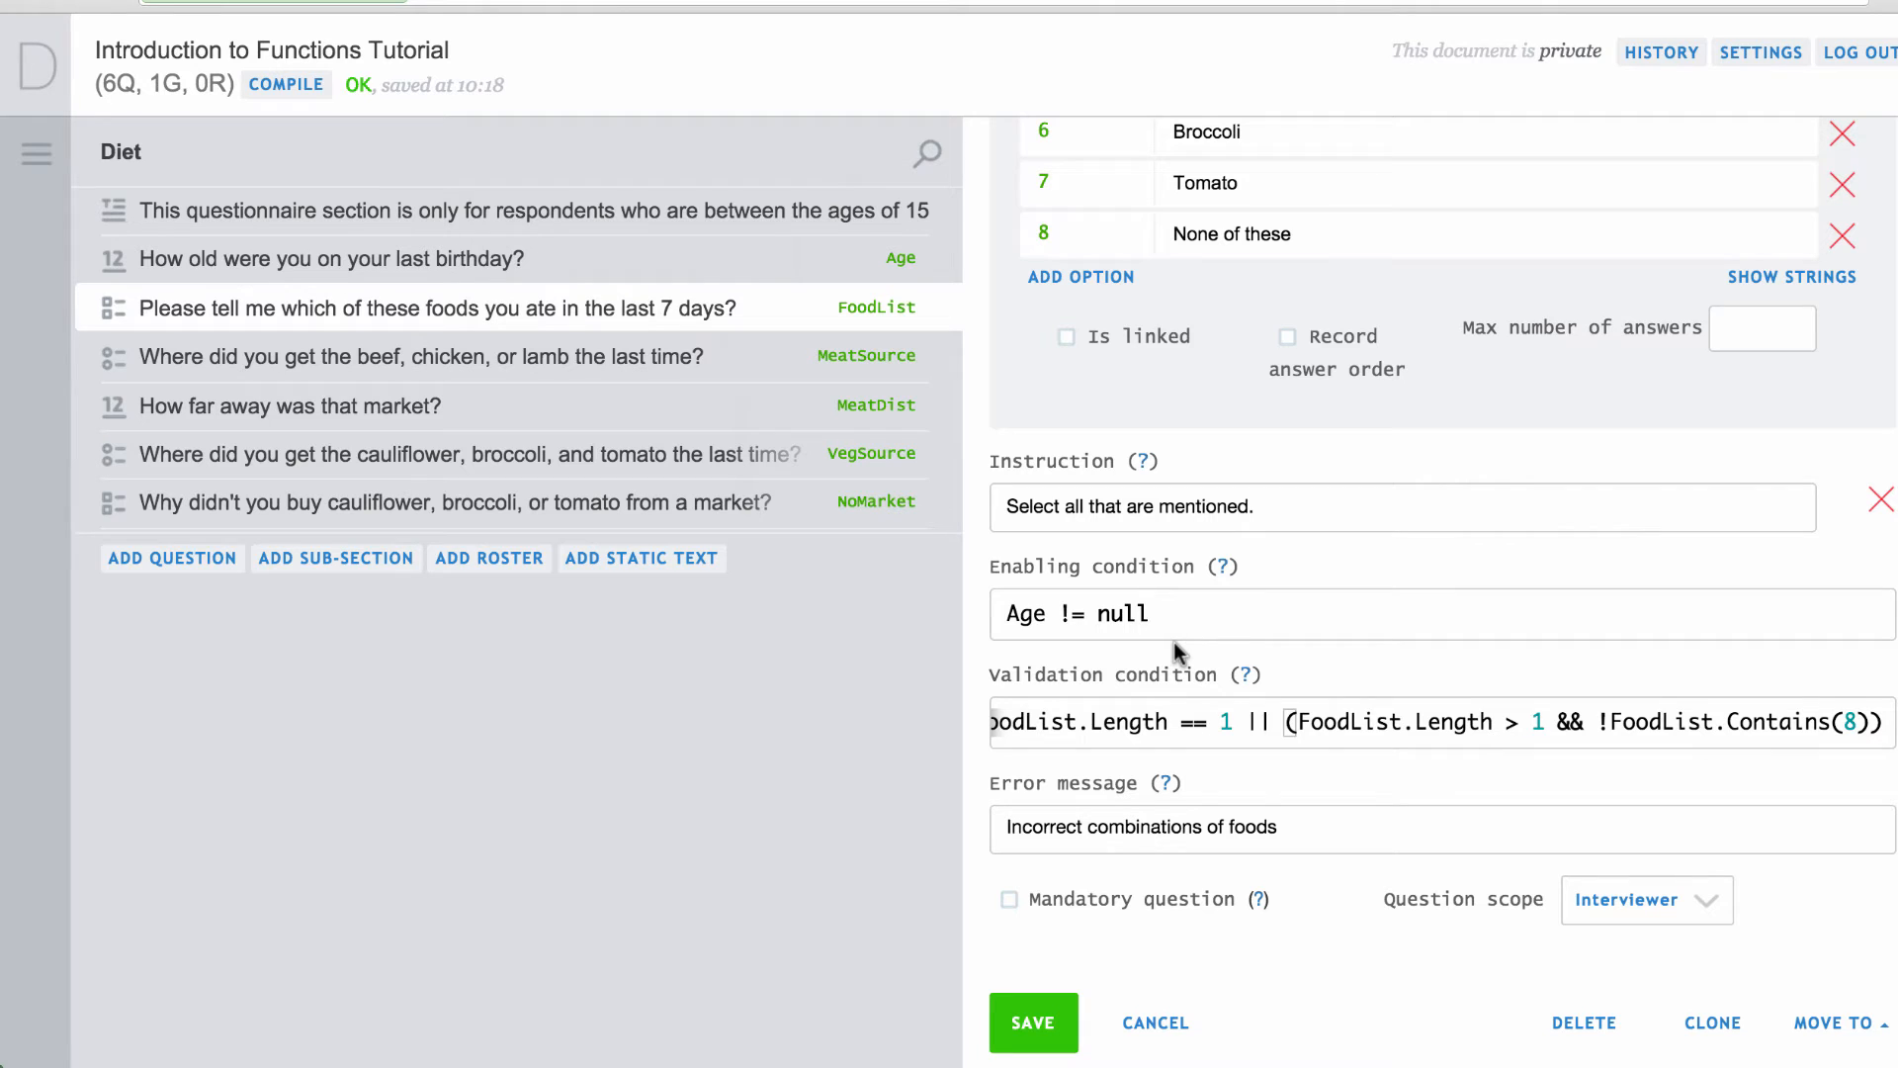
{"action": "type", "text": "&& Age.InRange(15, 49)"}
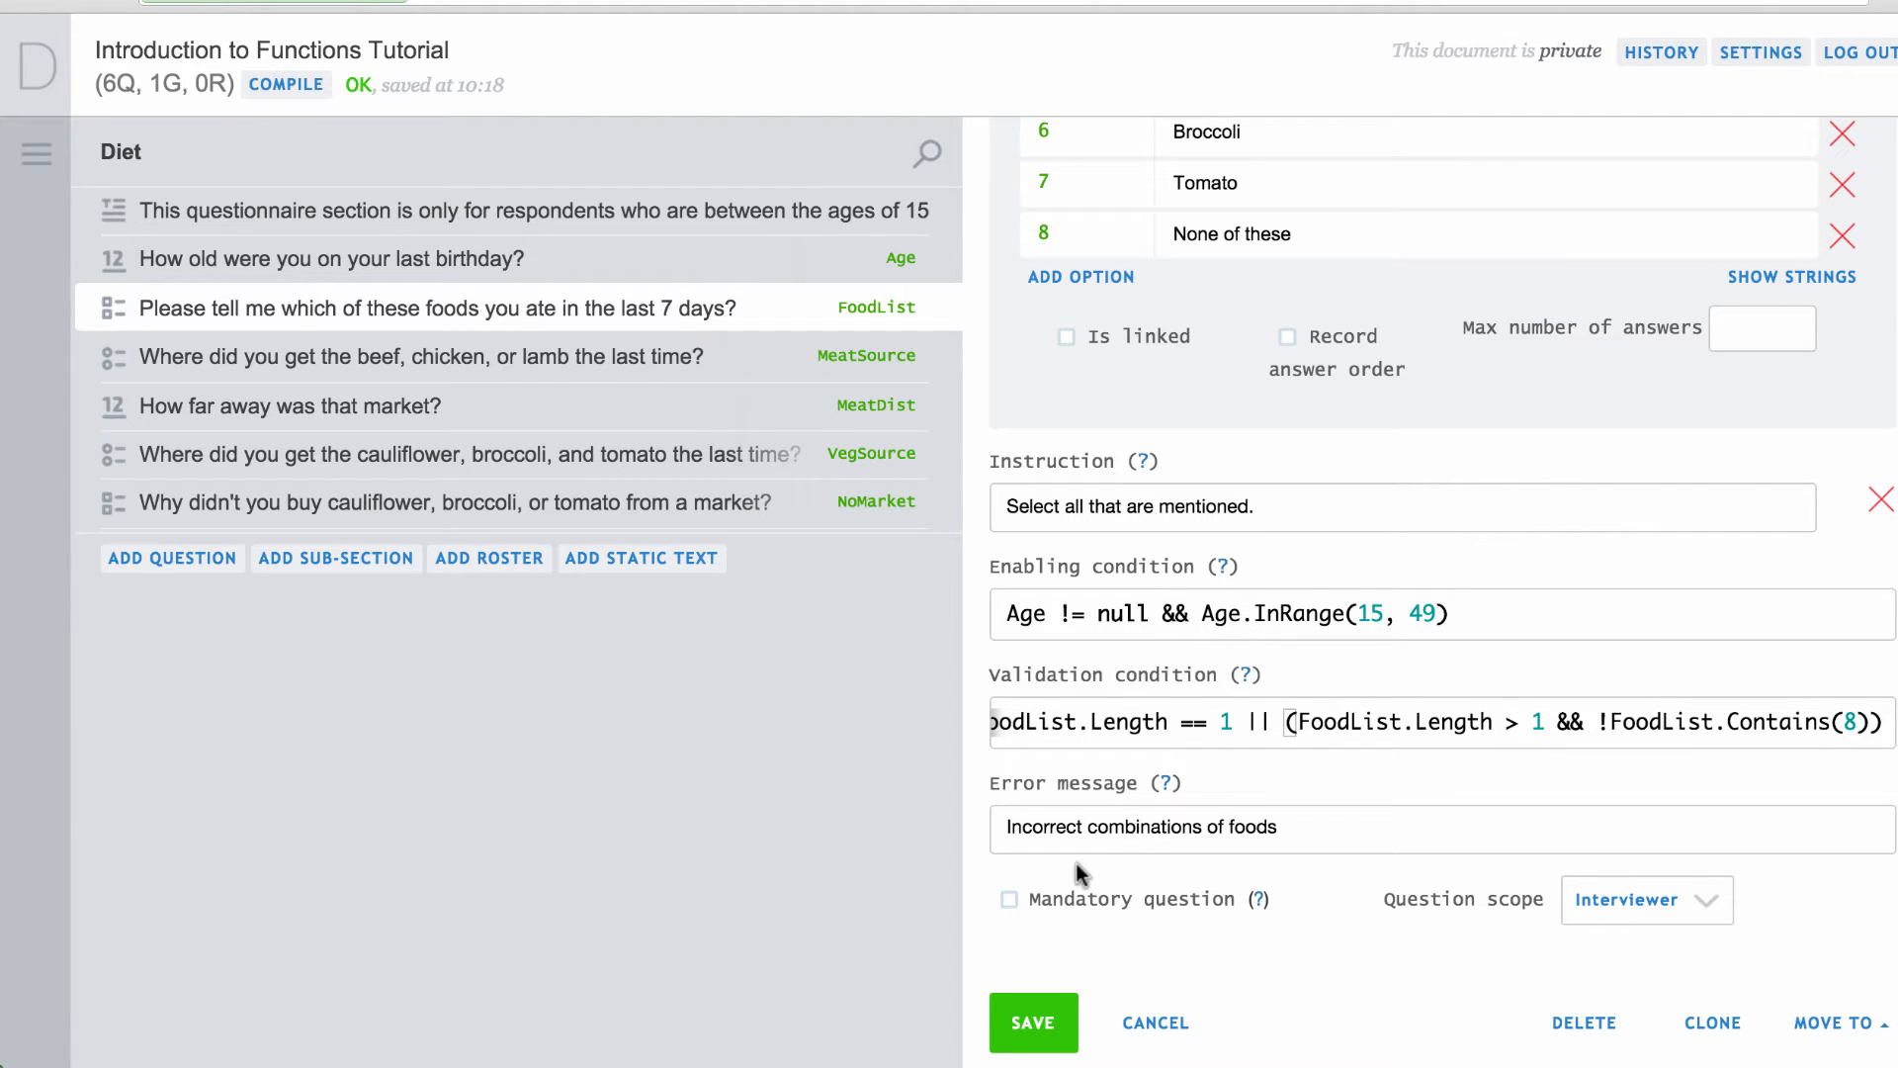
{"action": "left_click", "coordinate": [1040, 1024]}
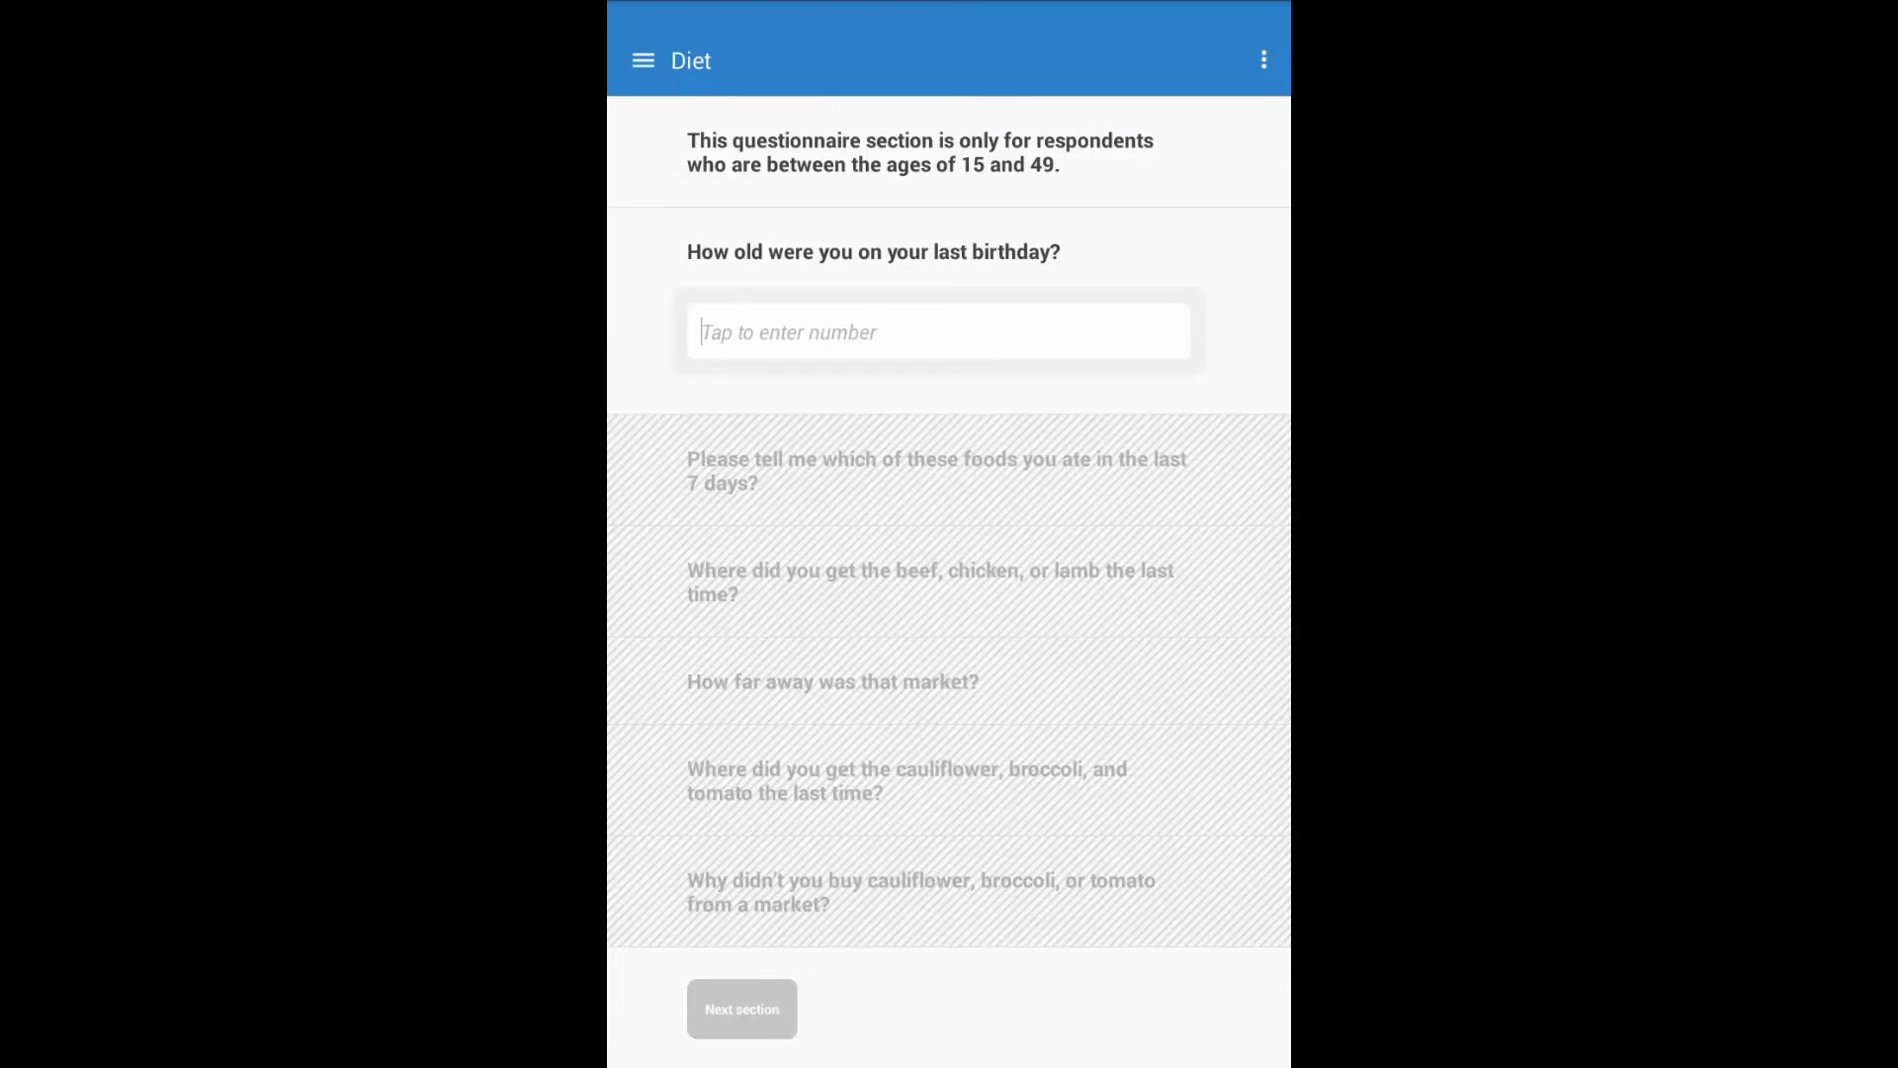
Enter age 14 to trigger the range error, then correct it to 18.
{"action": "type", "text": "14"}
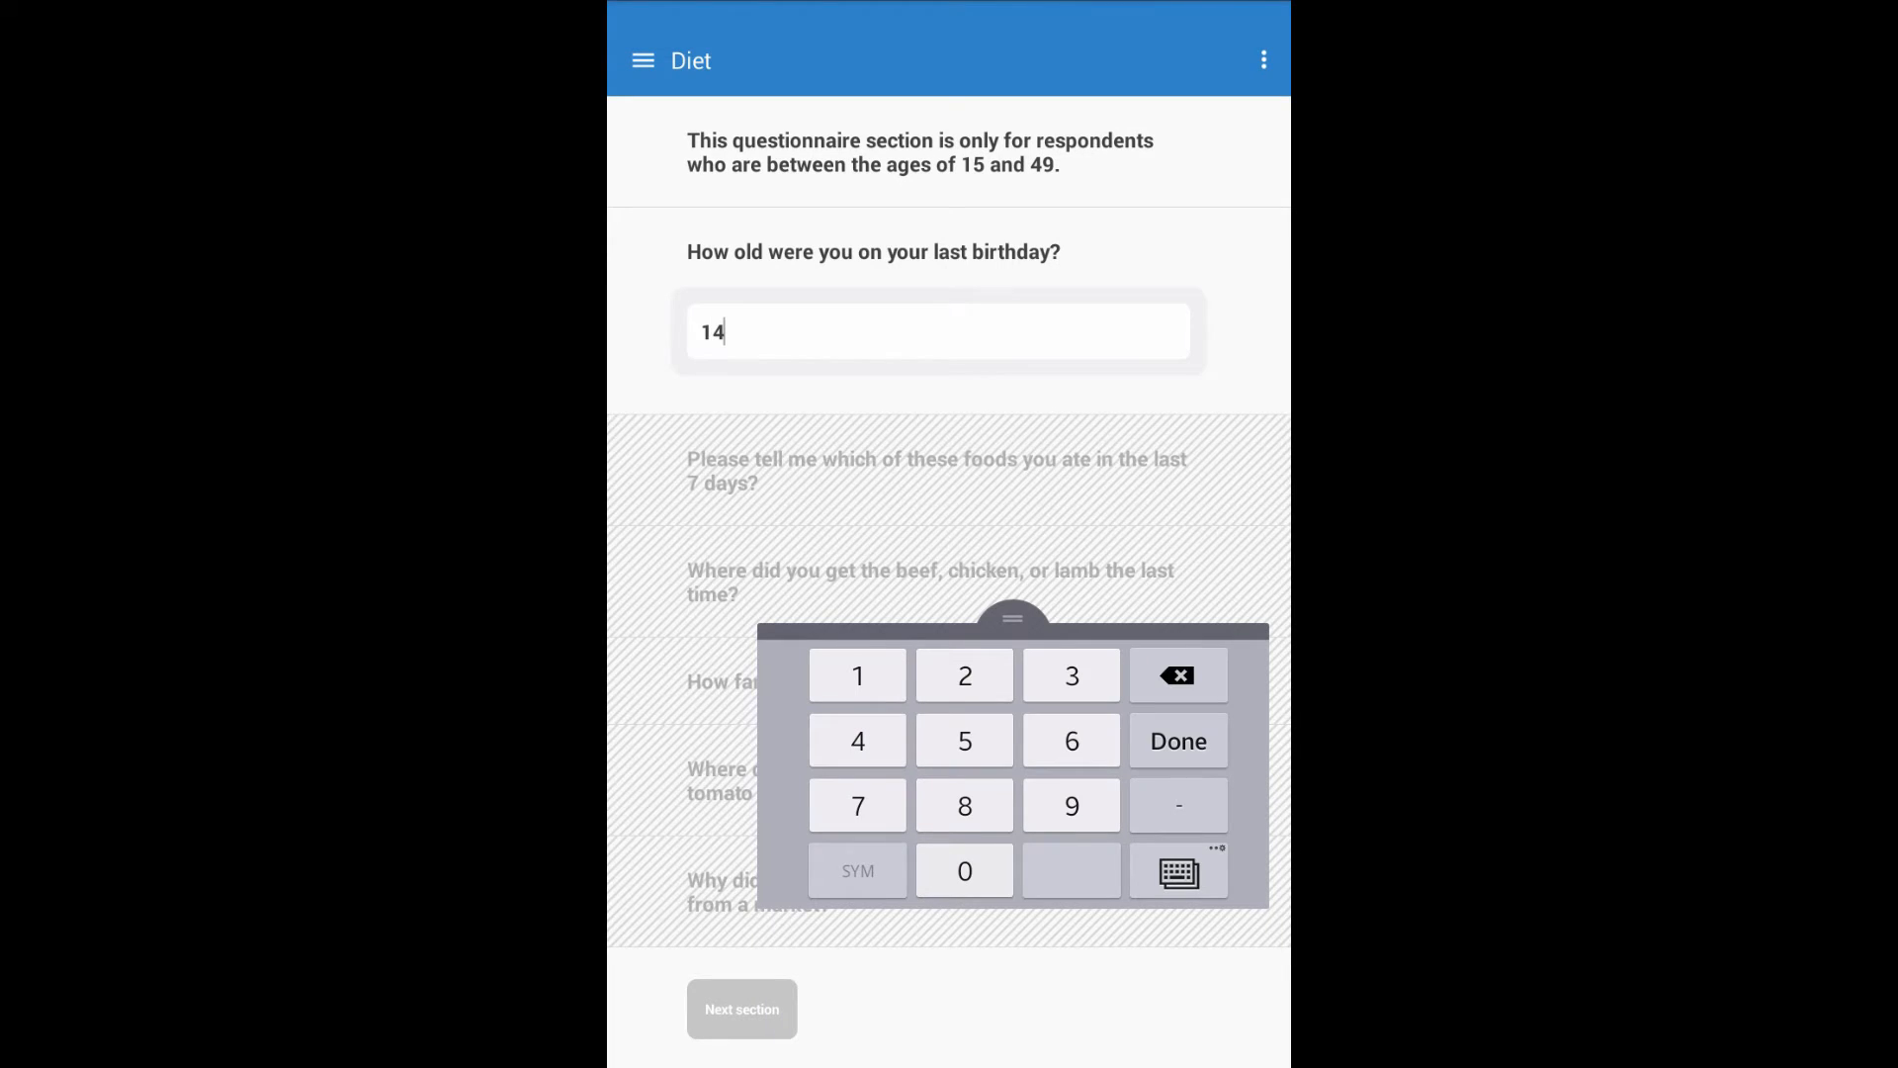
{"action": "key", "text": "Return"}
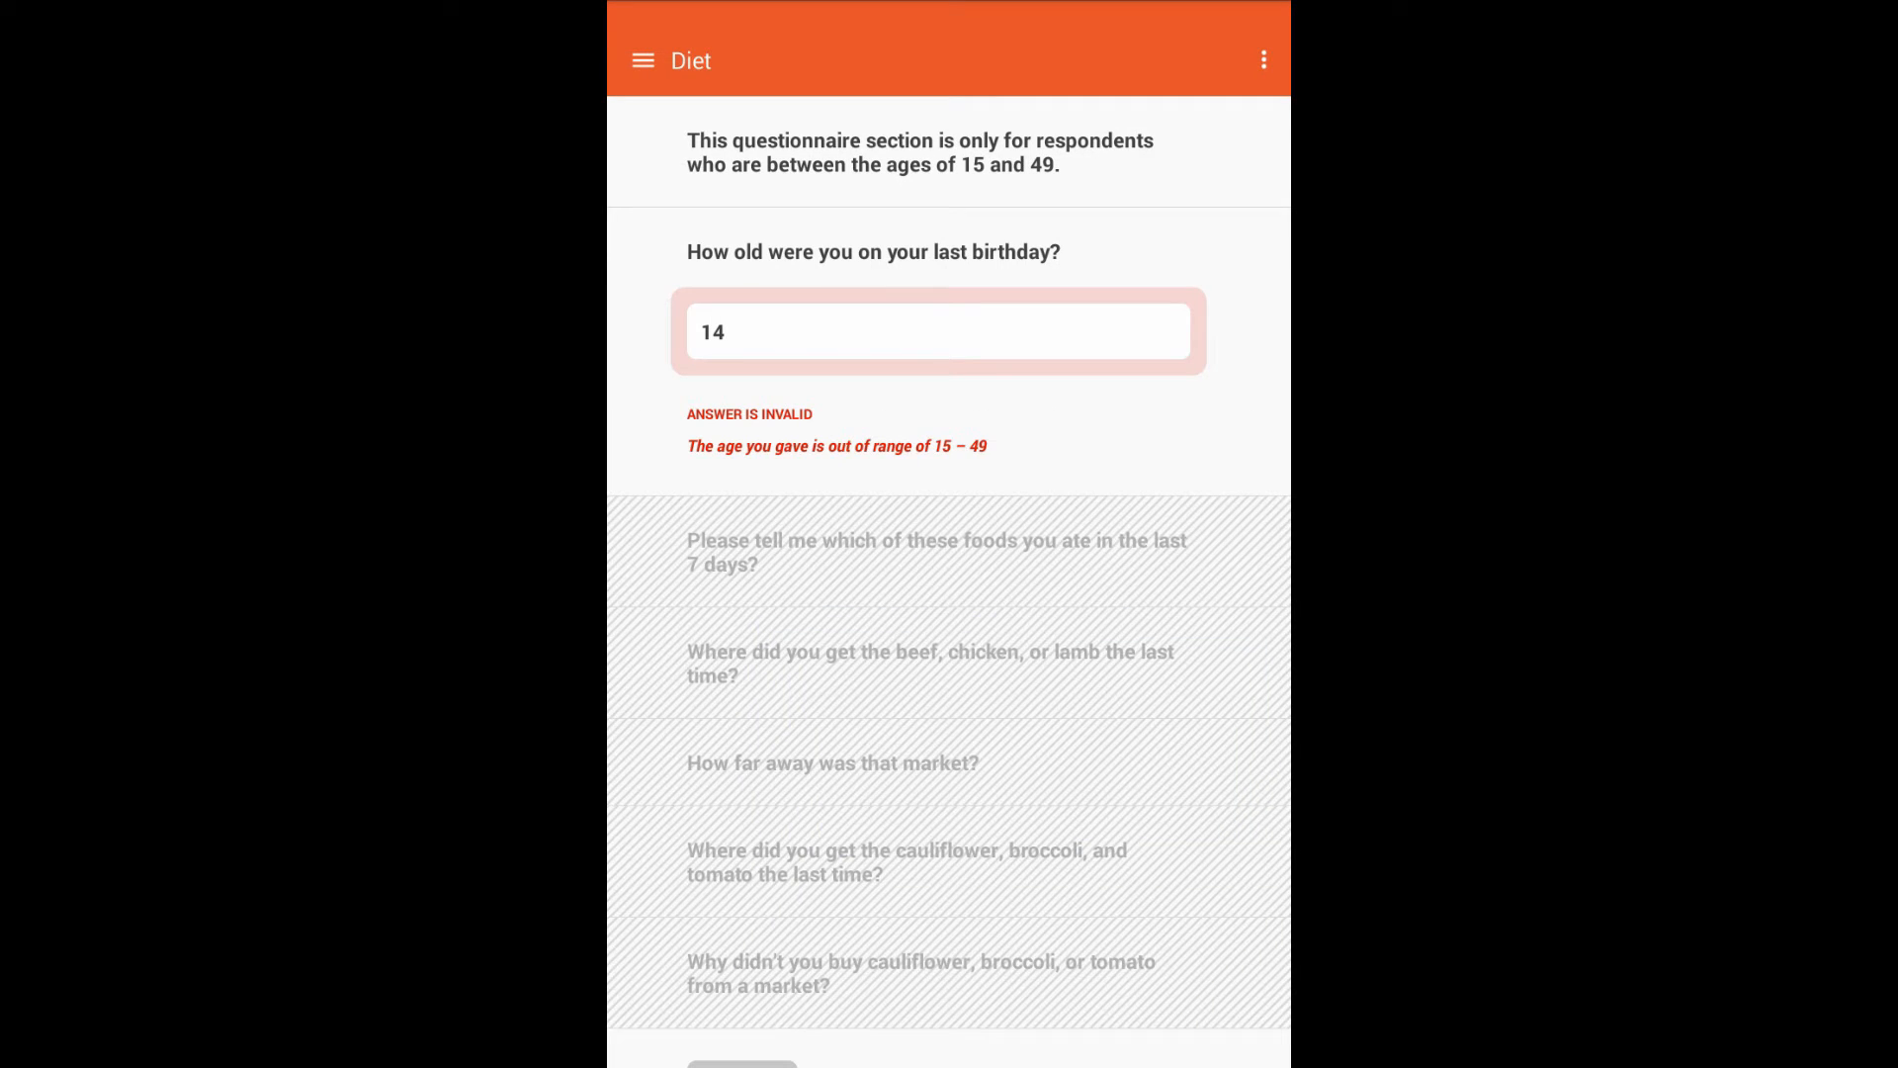
{"action": "left_click", "coordinate": [725, 333]}
{"action": "key", "text": "BackSpace"}
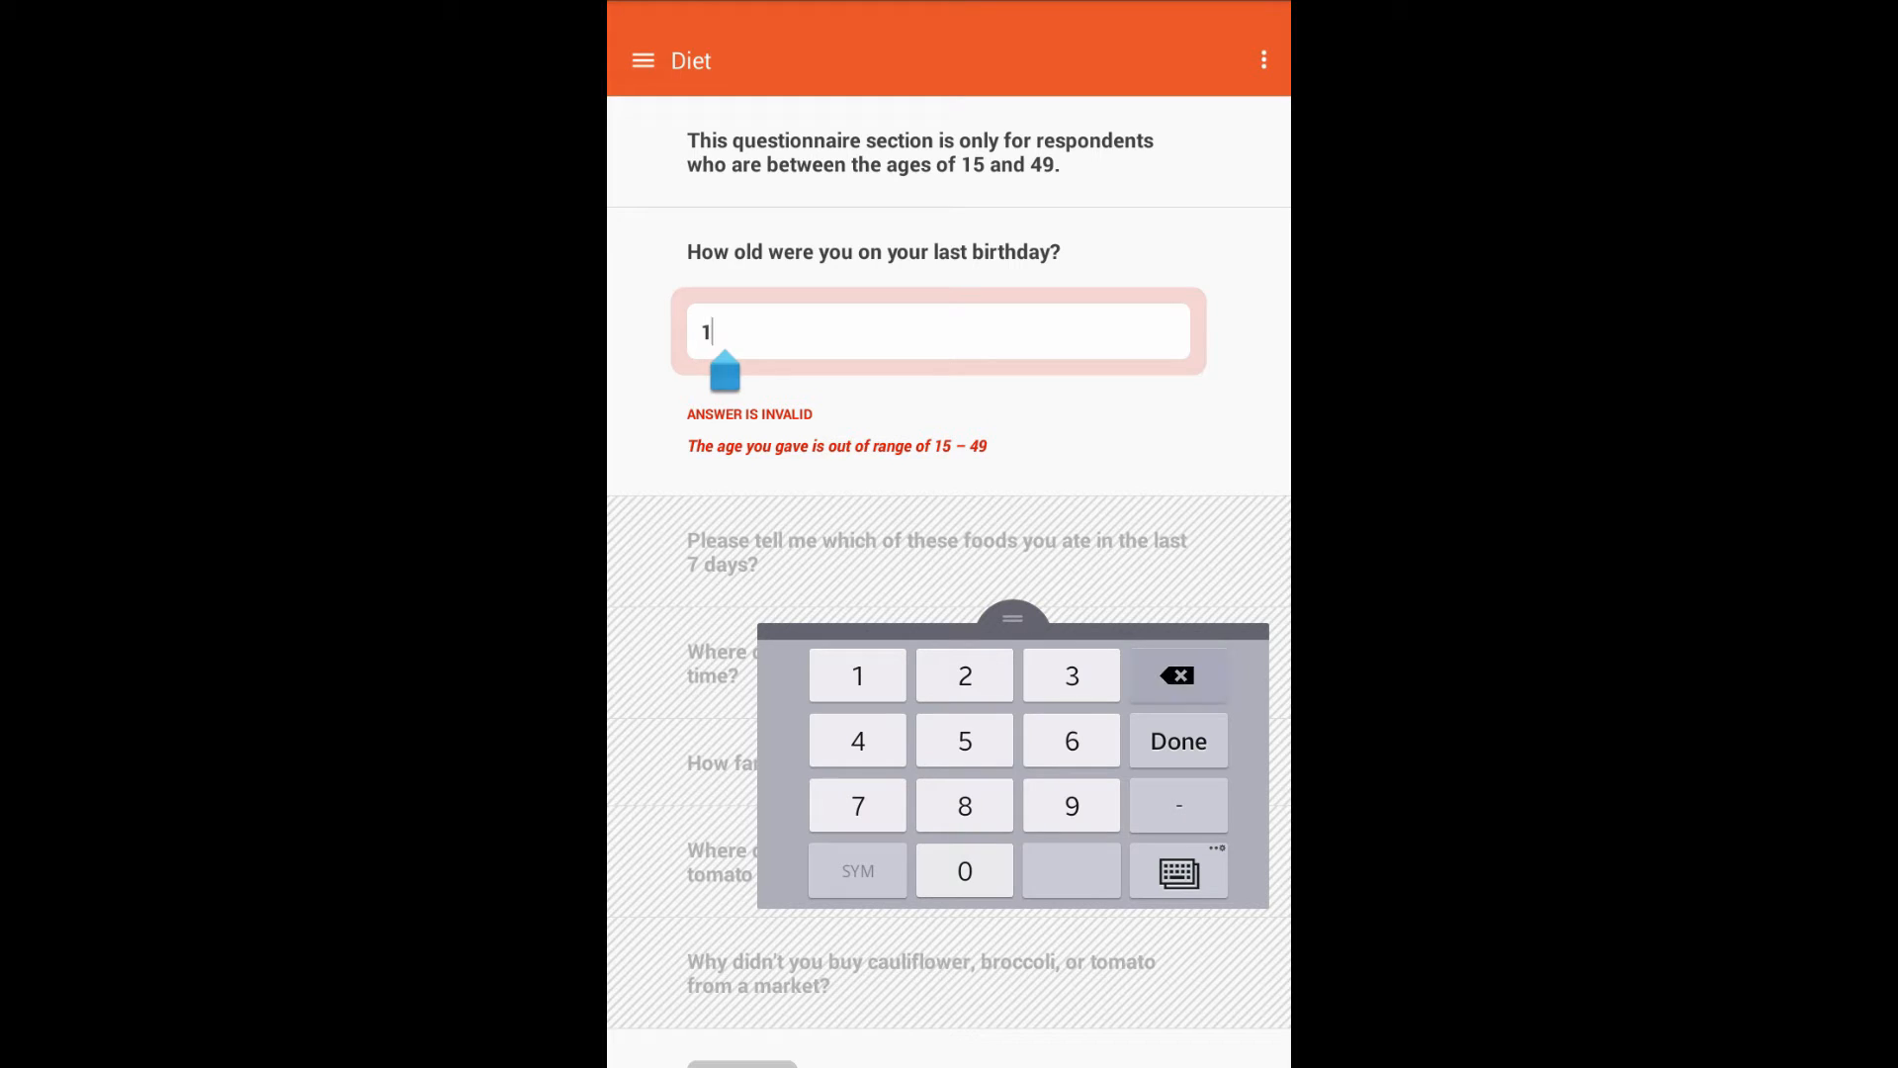
{"action": "type", "text": "8"}
{"action": "key", "text": "Return"}
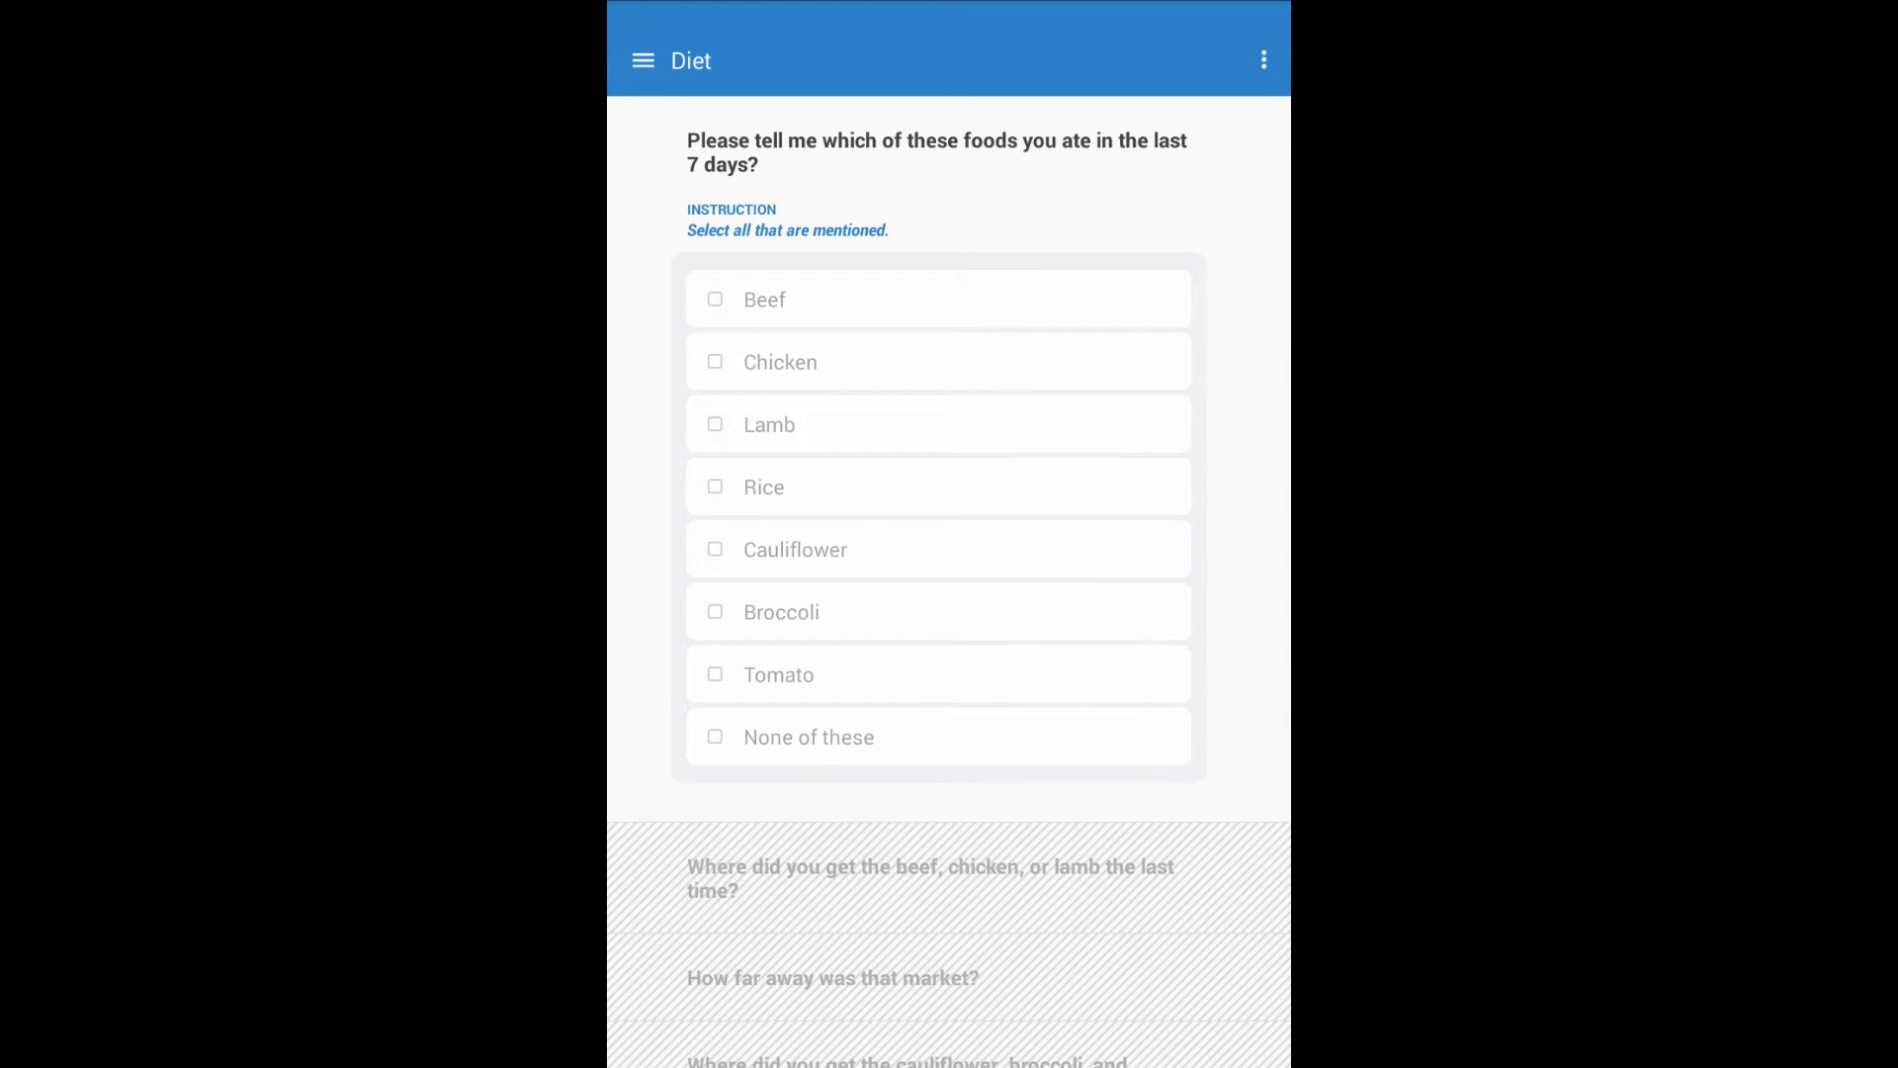
Tick None of these with Lamb to see the combination error, then untick None of these.
{"action": "left_click", "coordinate": [809, 736]}
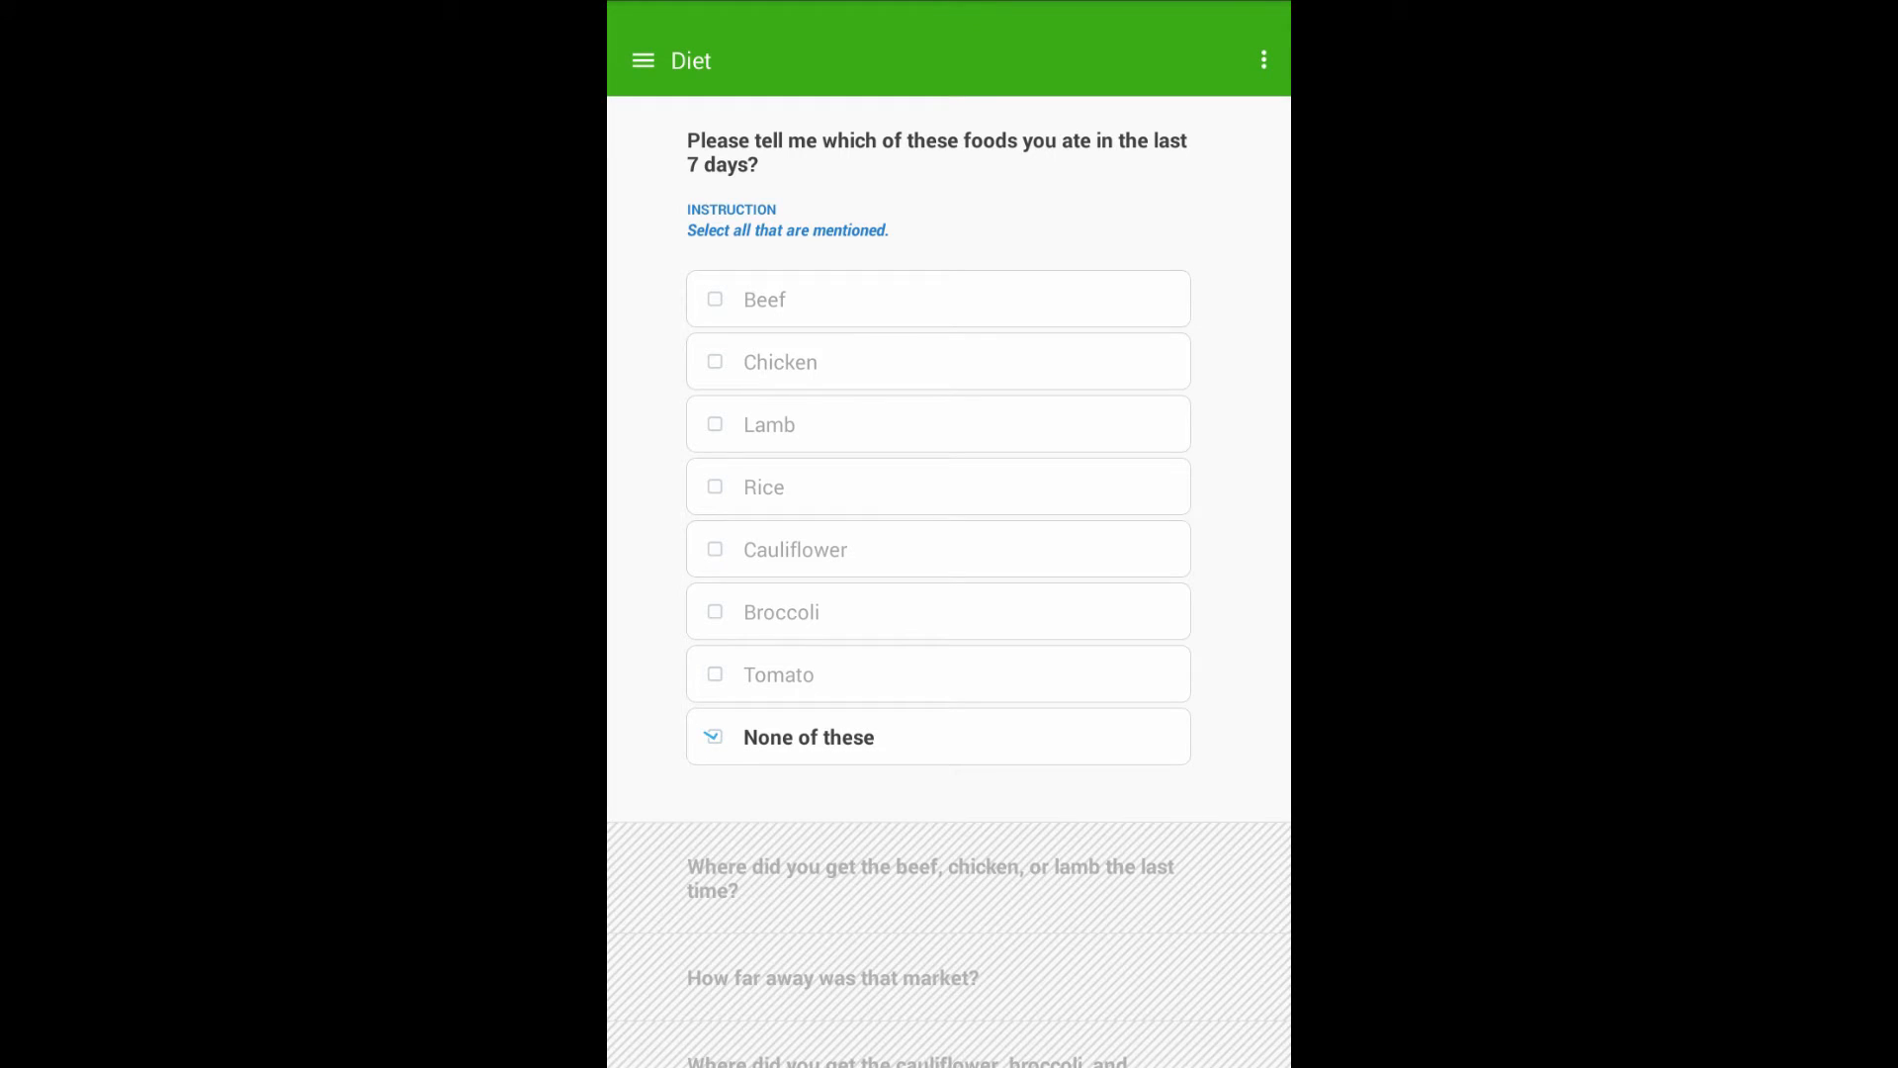
{"action": "left_click", "coordinate": [769, 424]}
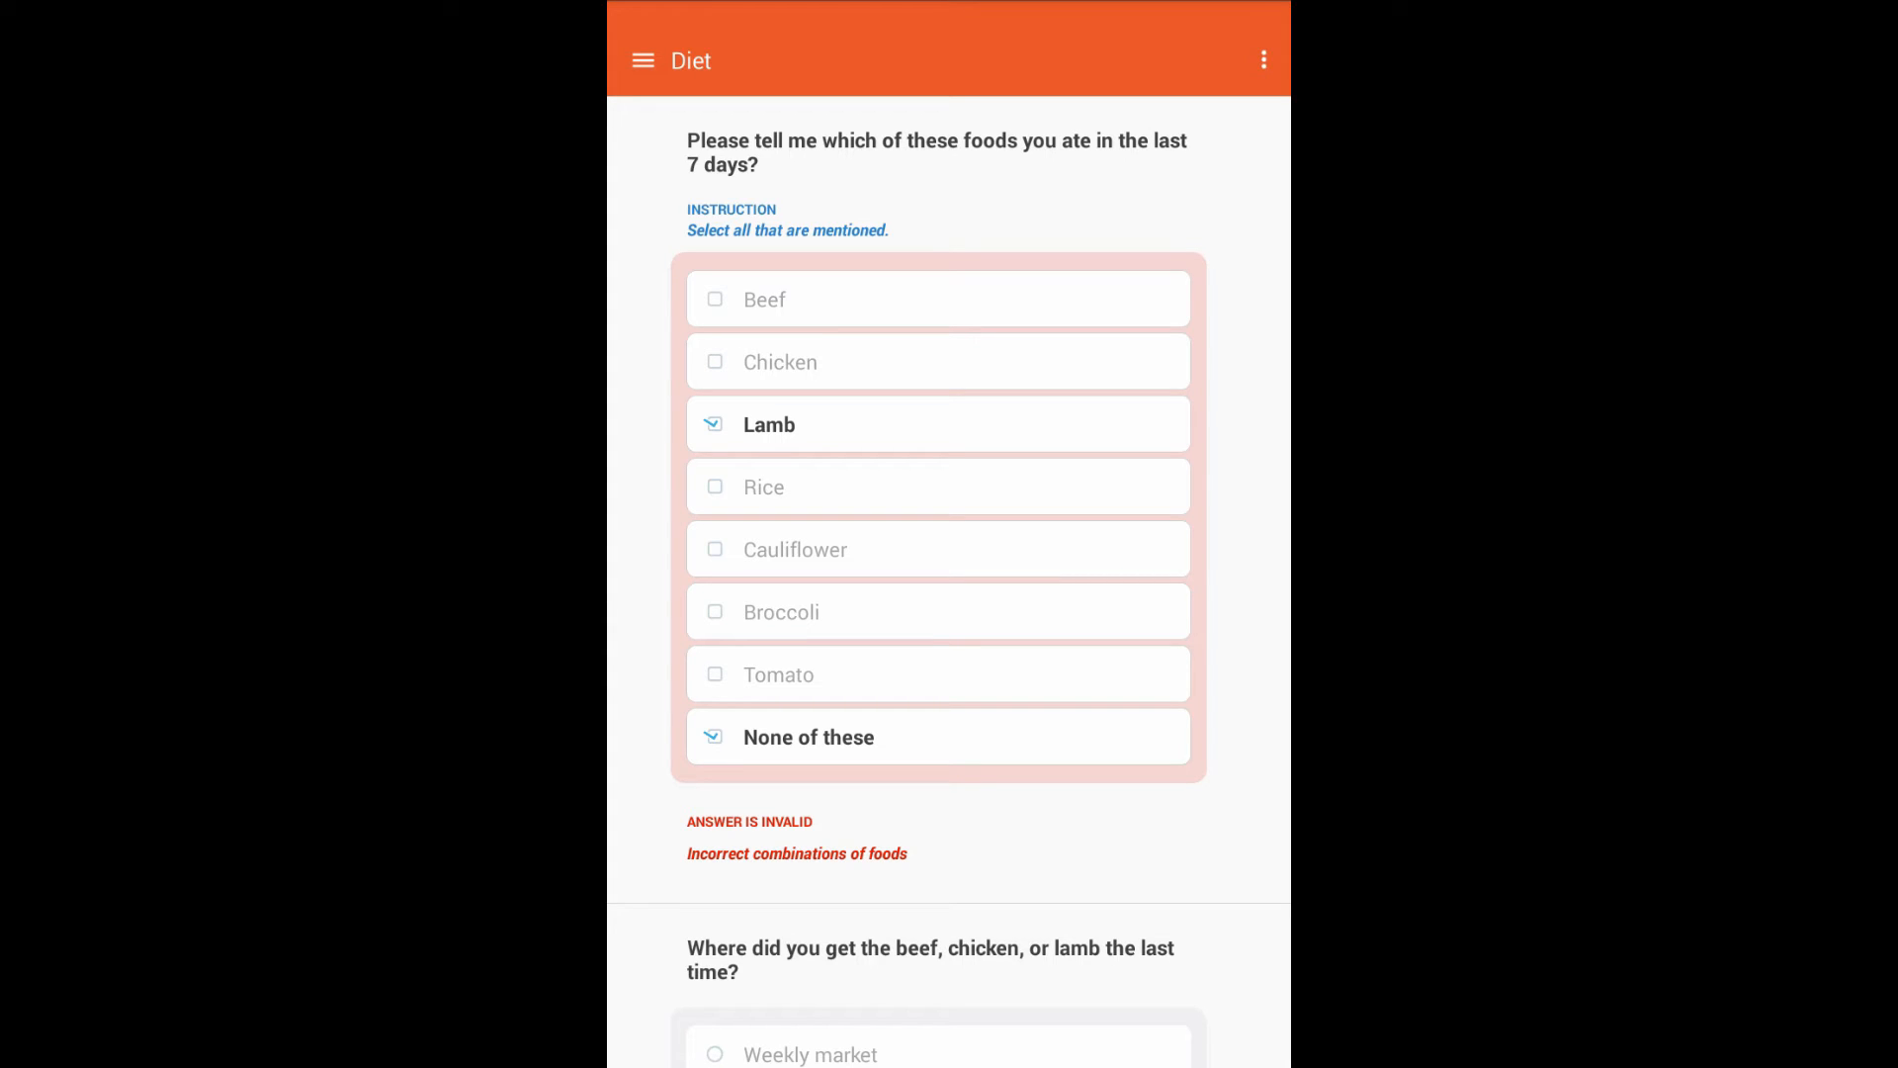
{"action": "left_click", "coordinate": [808, 737]}
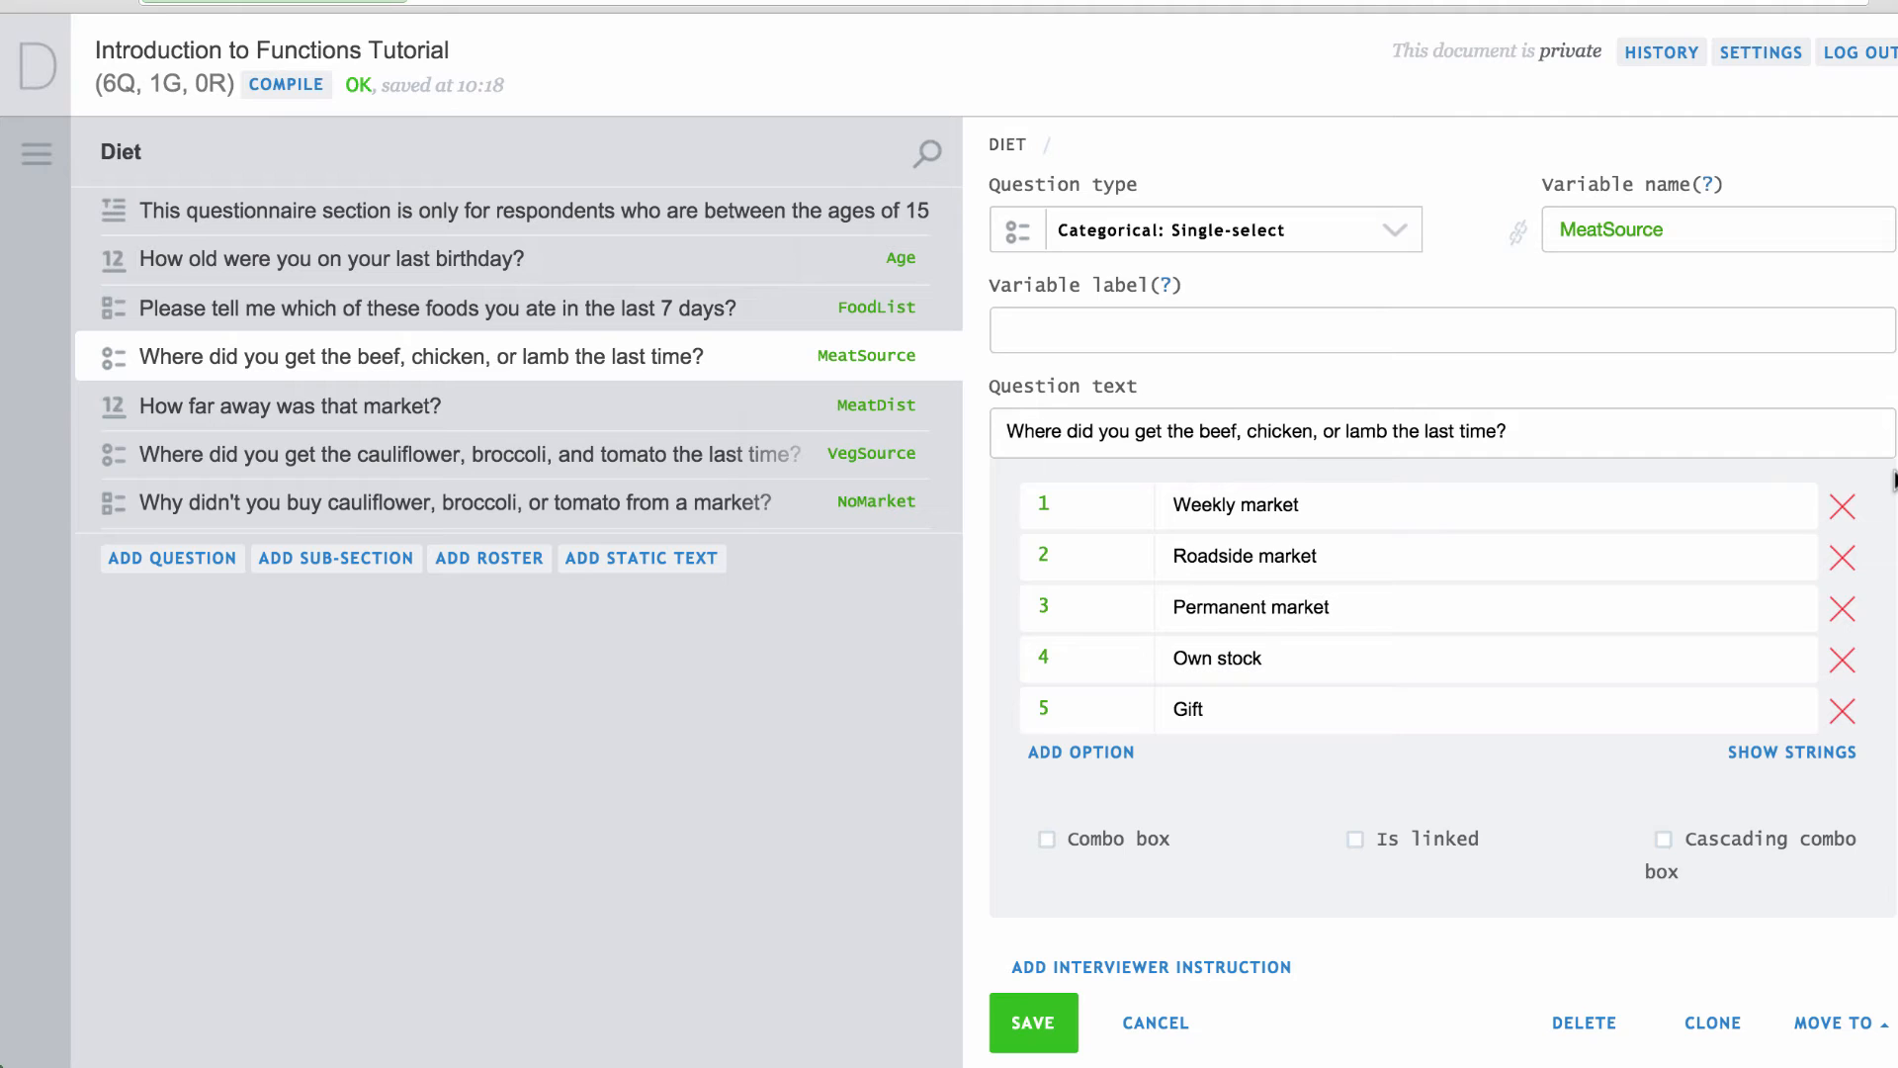
Set MeatSource's enabling condition to FoodList.ContainsAny(1, 2, 3), replacing the three Contains checks, save and compile.
{"action": "scroll", "coordinate": [1893, 481], "scroll_direction": "down", "scroll_amount": 5}
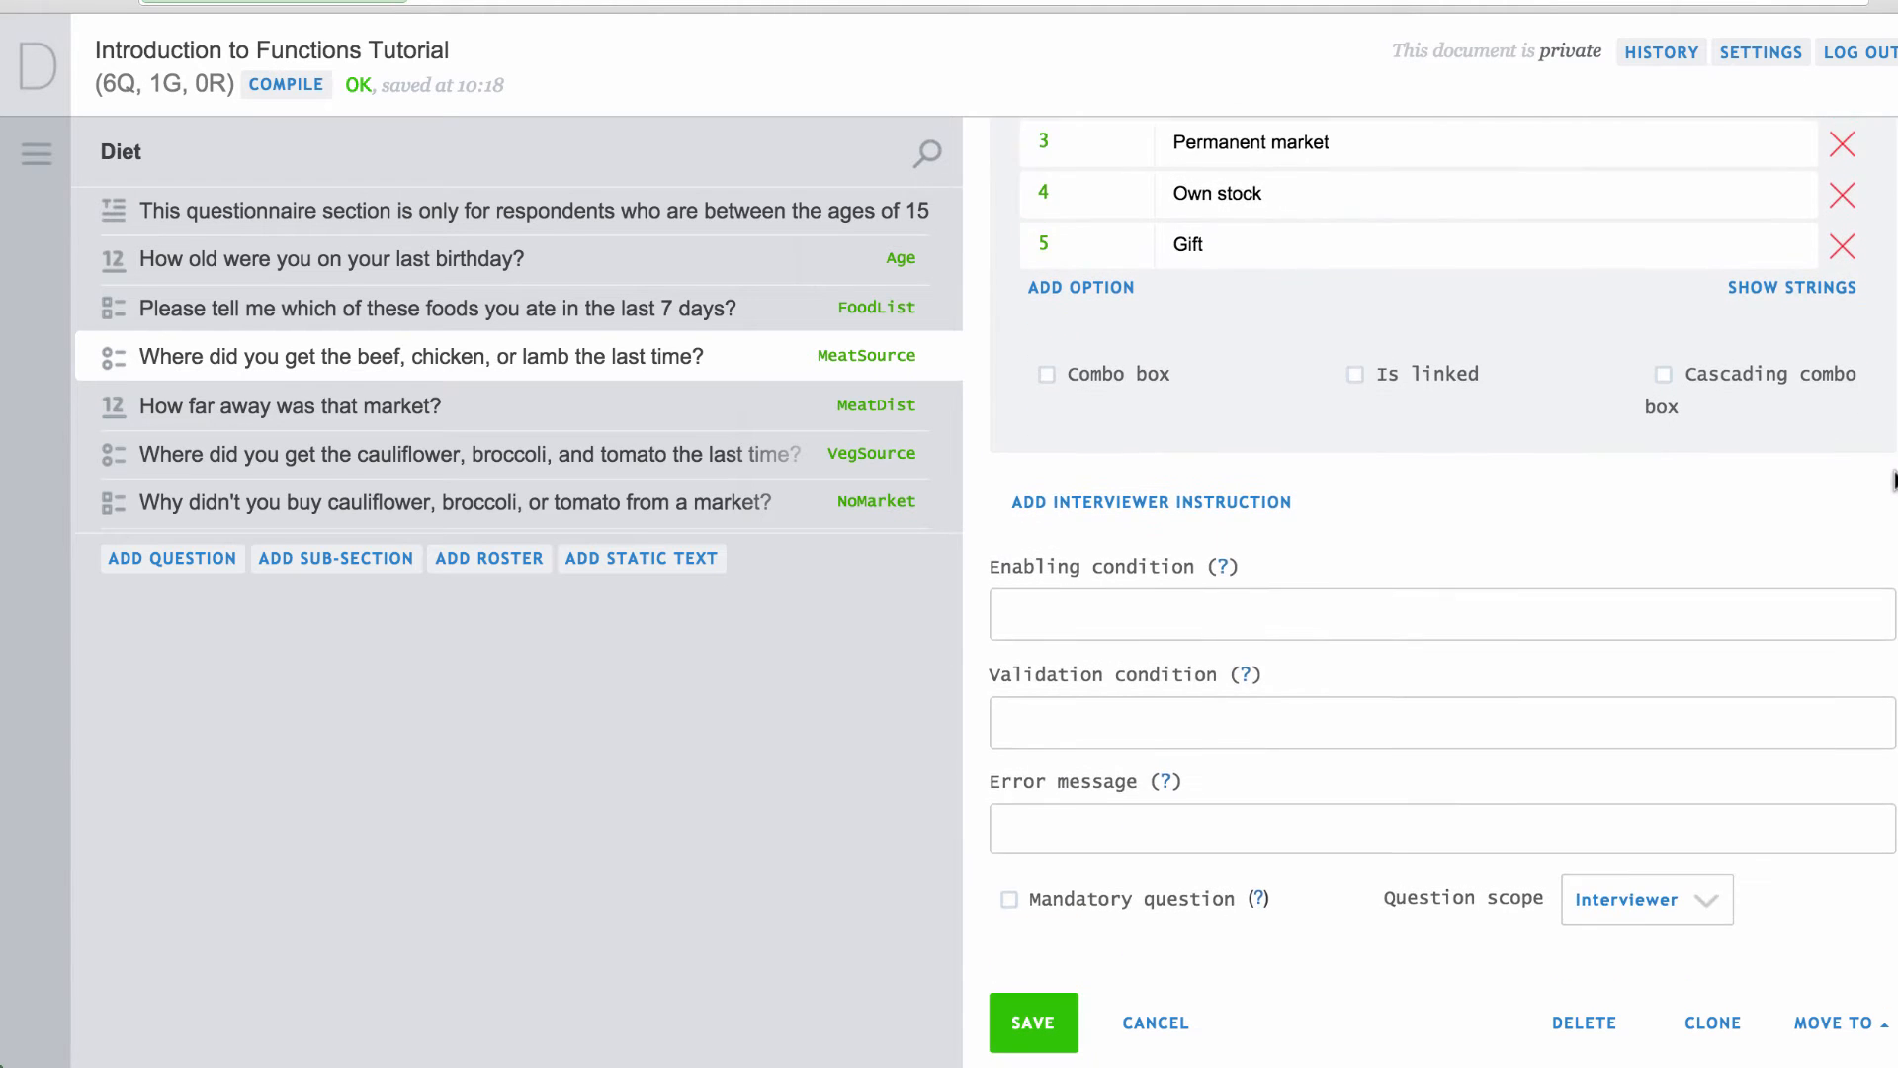
{"action": "left_click", "coordinate": [1569, 620]}
{"action": "type", "text": "FoodList.Contains(1)  ||  FoodList.Contains(2) || FoodList.Contains(3)"}
{"action": "scroll", "coordinate": [1569, 619], "scroll_direction": "left", "scroll_amount": 1}
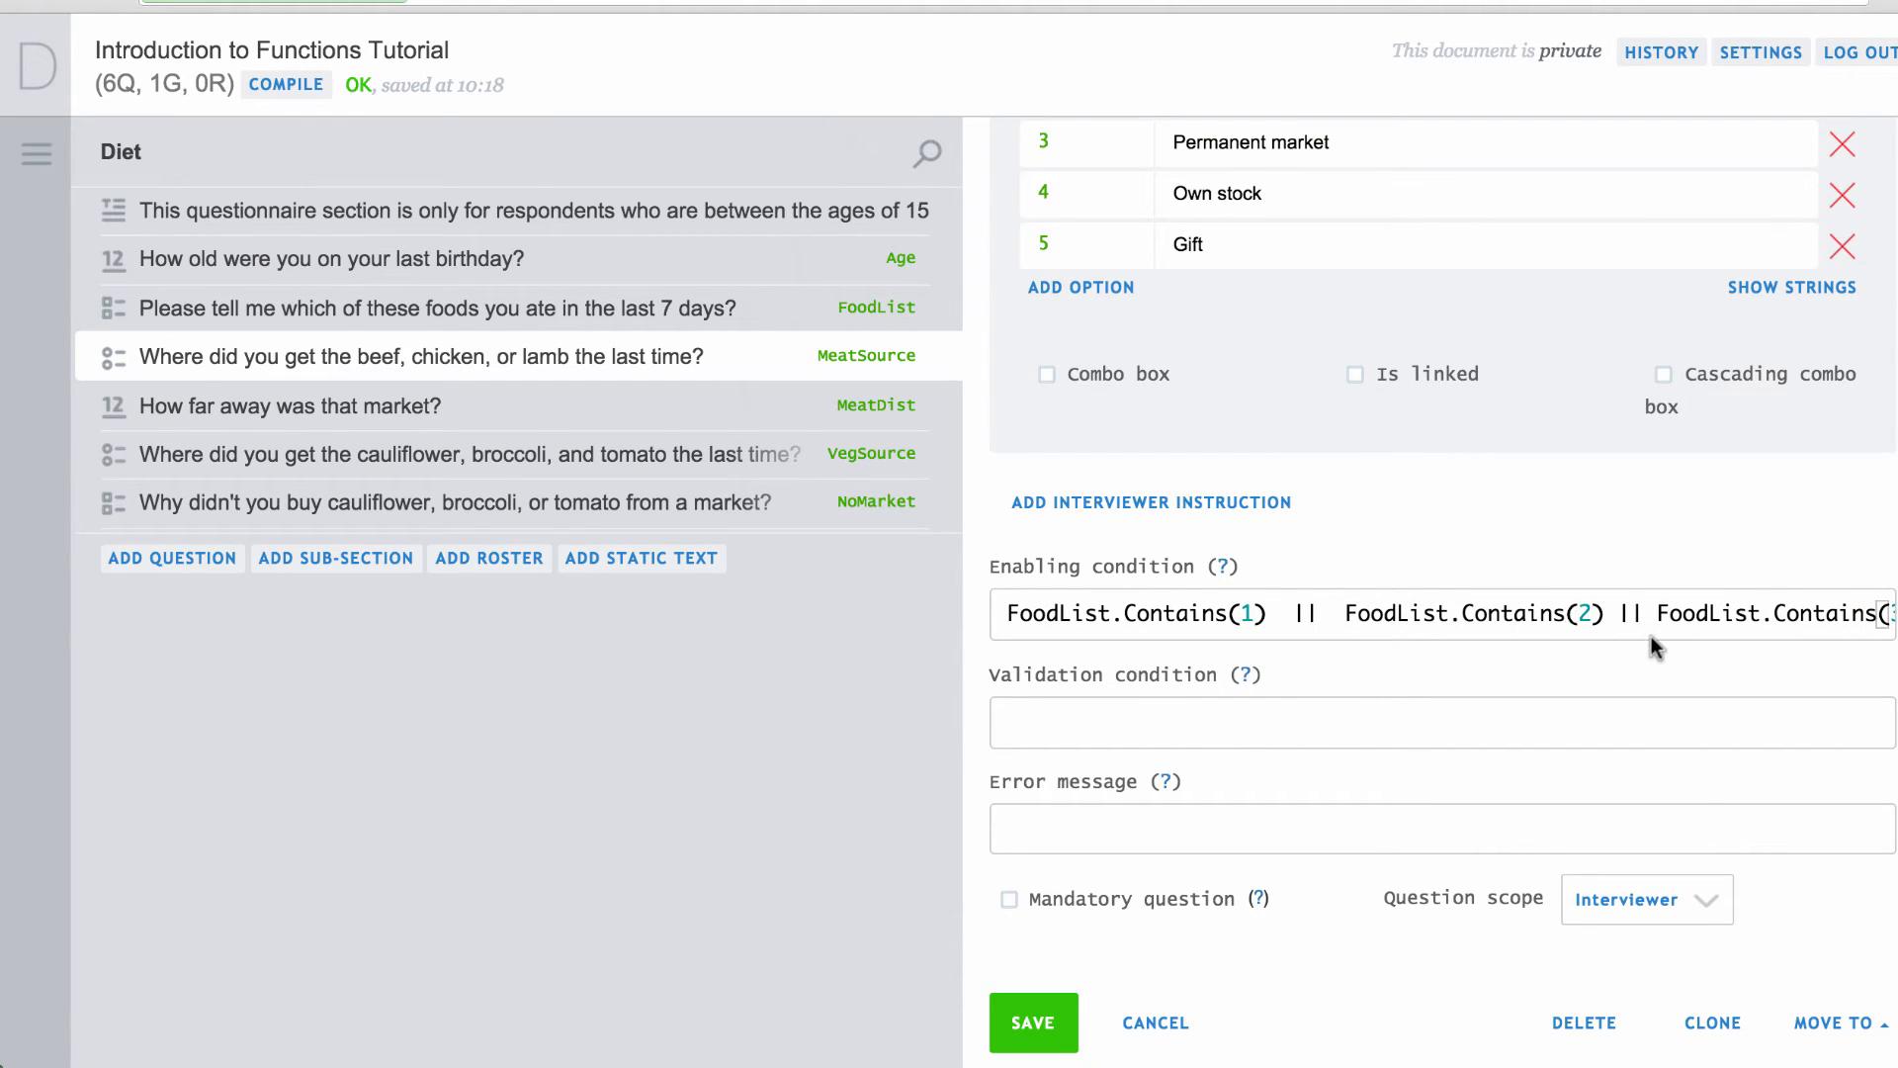
{"action": "key", "text": "ctrl+a"}
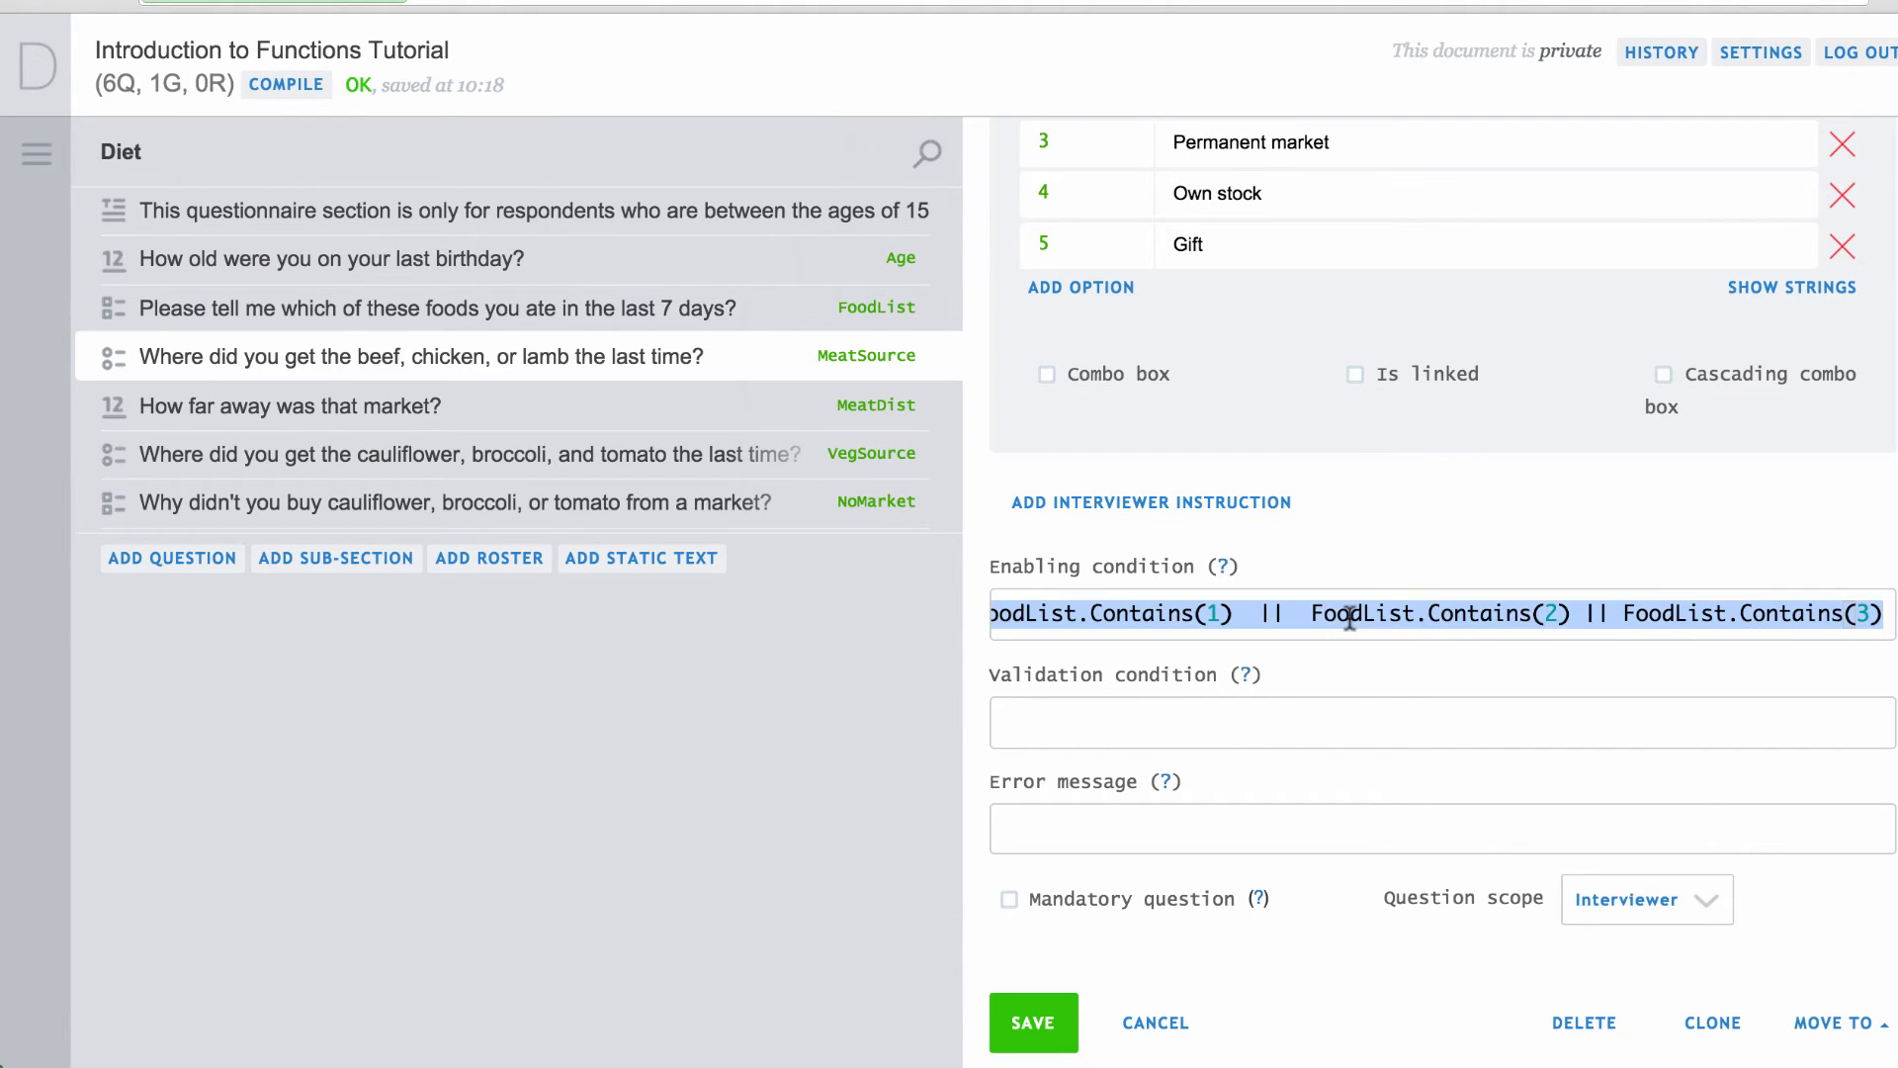
{"action": "type", "text": "FoodList.ContainsAny(1, 2, 3)"}
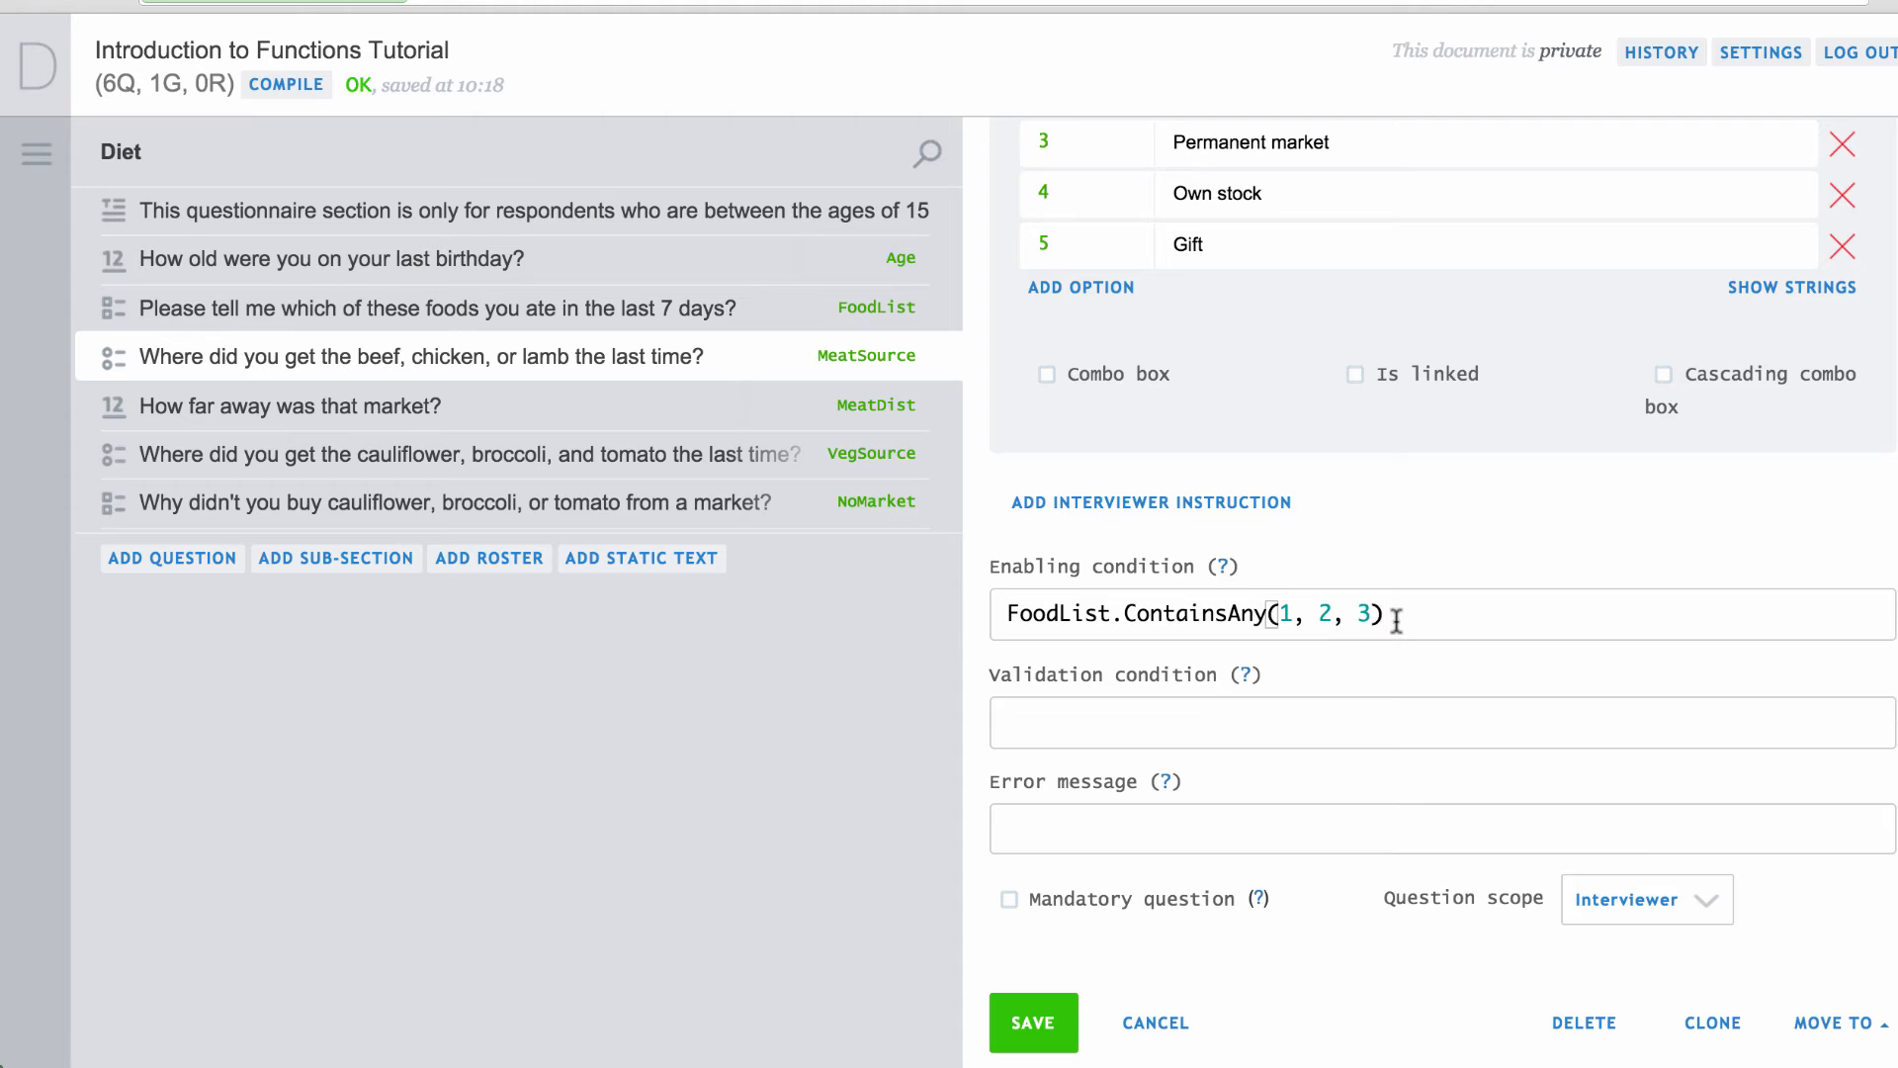
{"action": "left_click", "coordinate": [1038, 1023]}
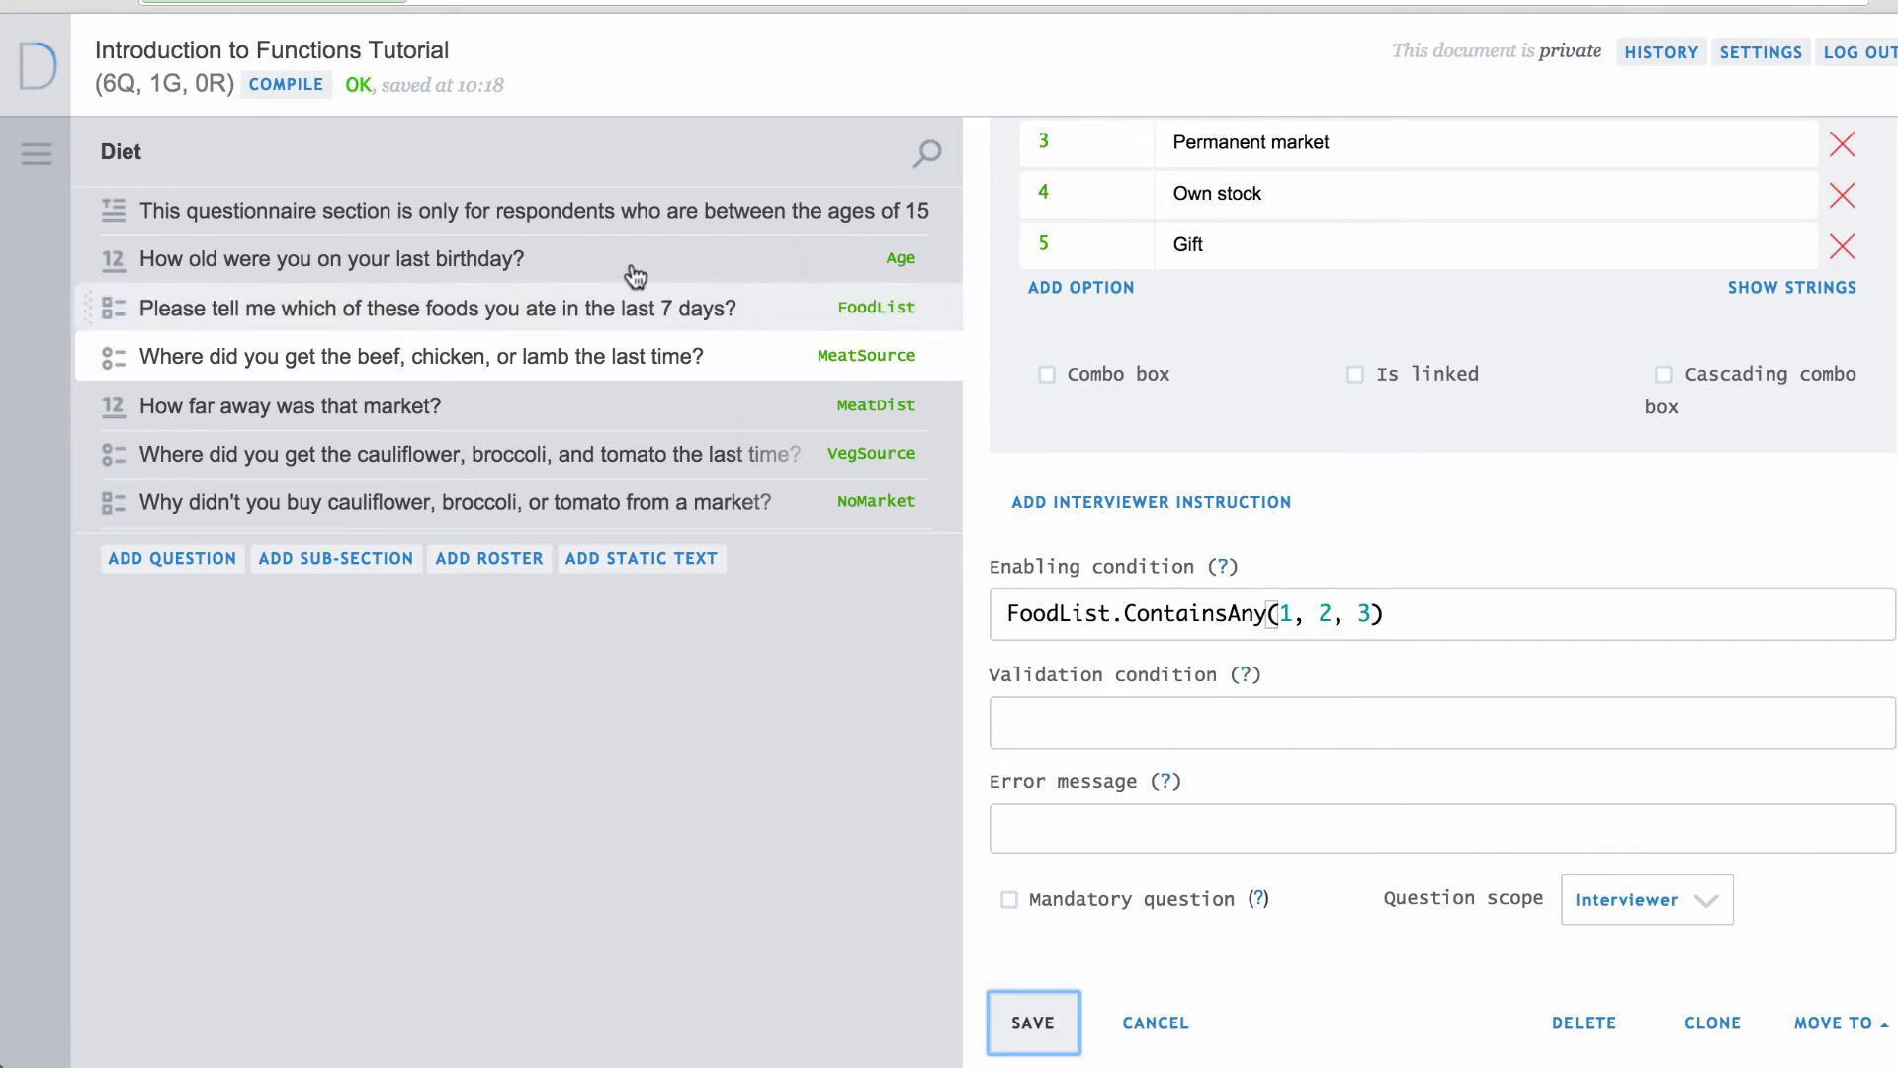
{"action": "left_click", "coordinate": [308, 87]}
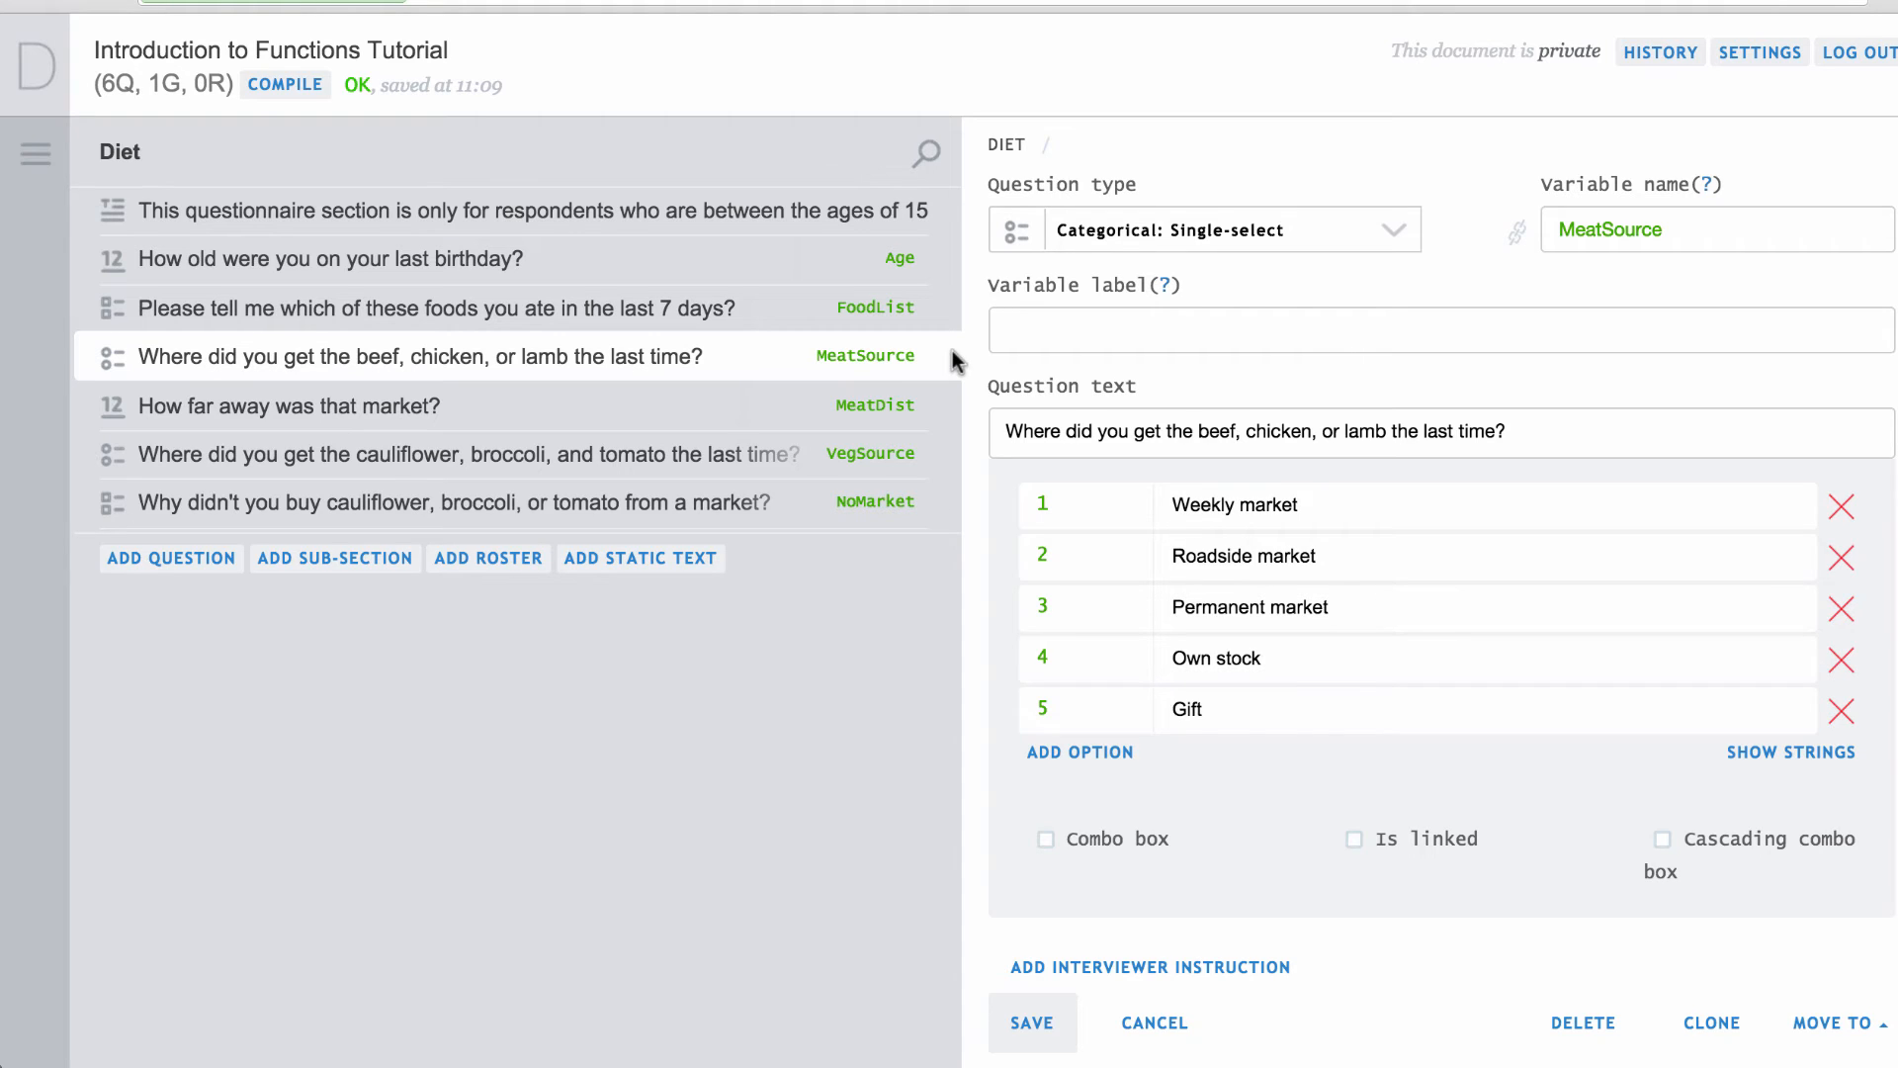
Give MeatDist the enabling condition MeatSource.InList(1,2,3), save and compile.
{"action": "left_click", "coordinate": [890, 411]}
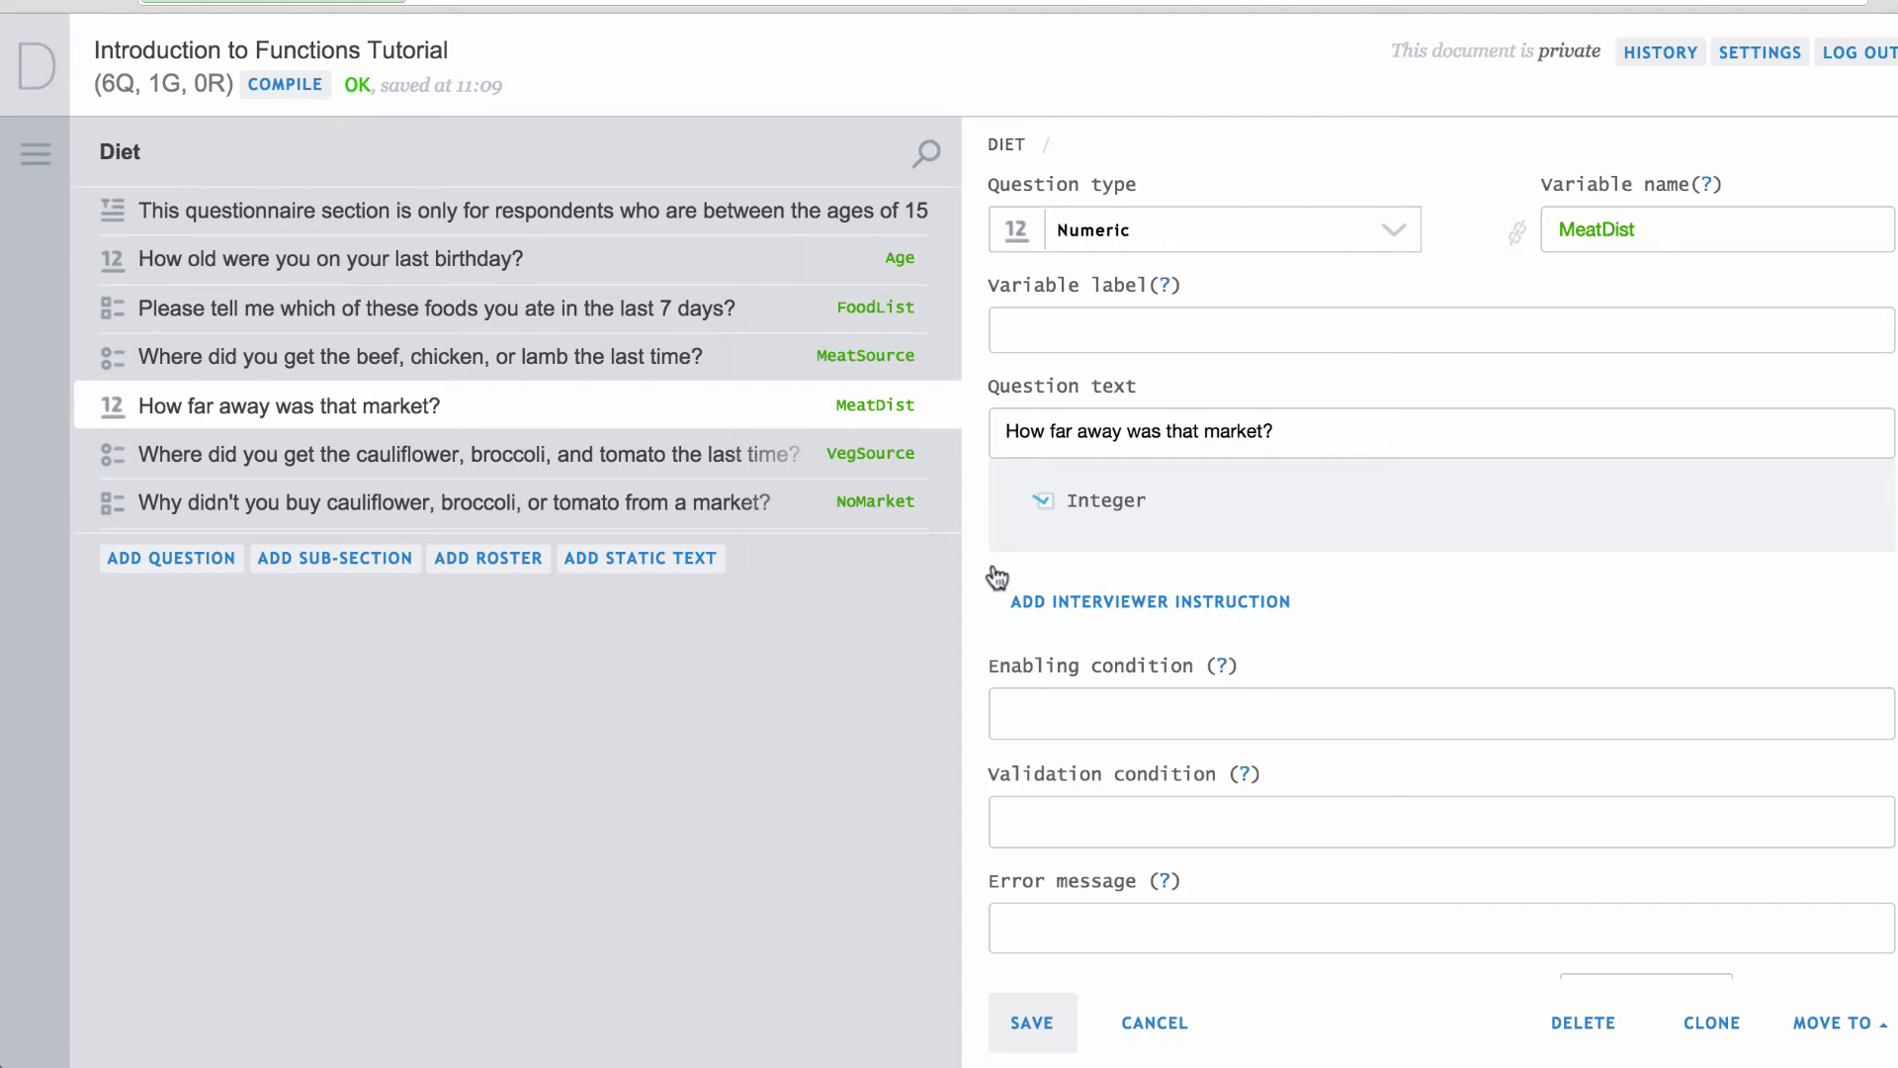
{"action": "type", "text": "MeatSource.InList(1,2,3)"}
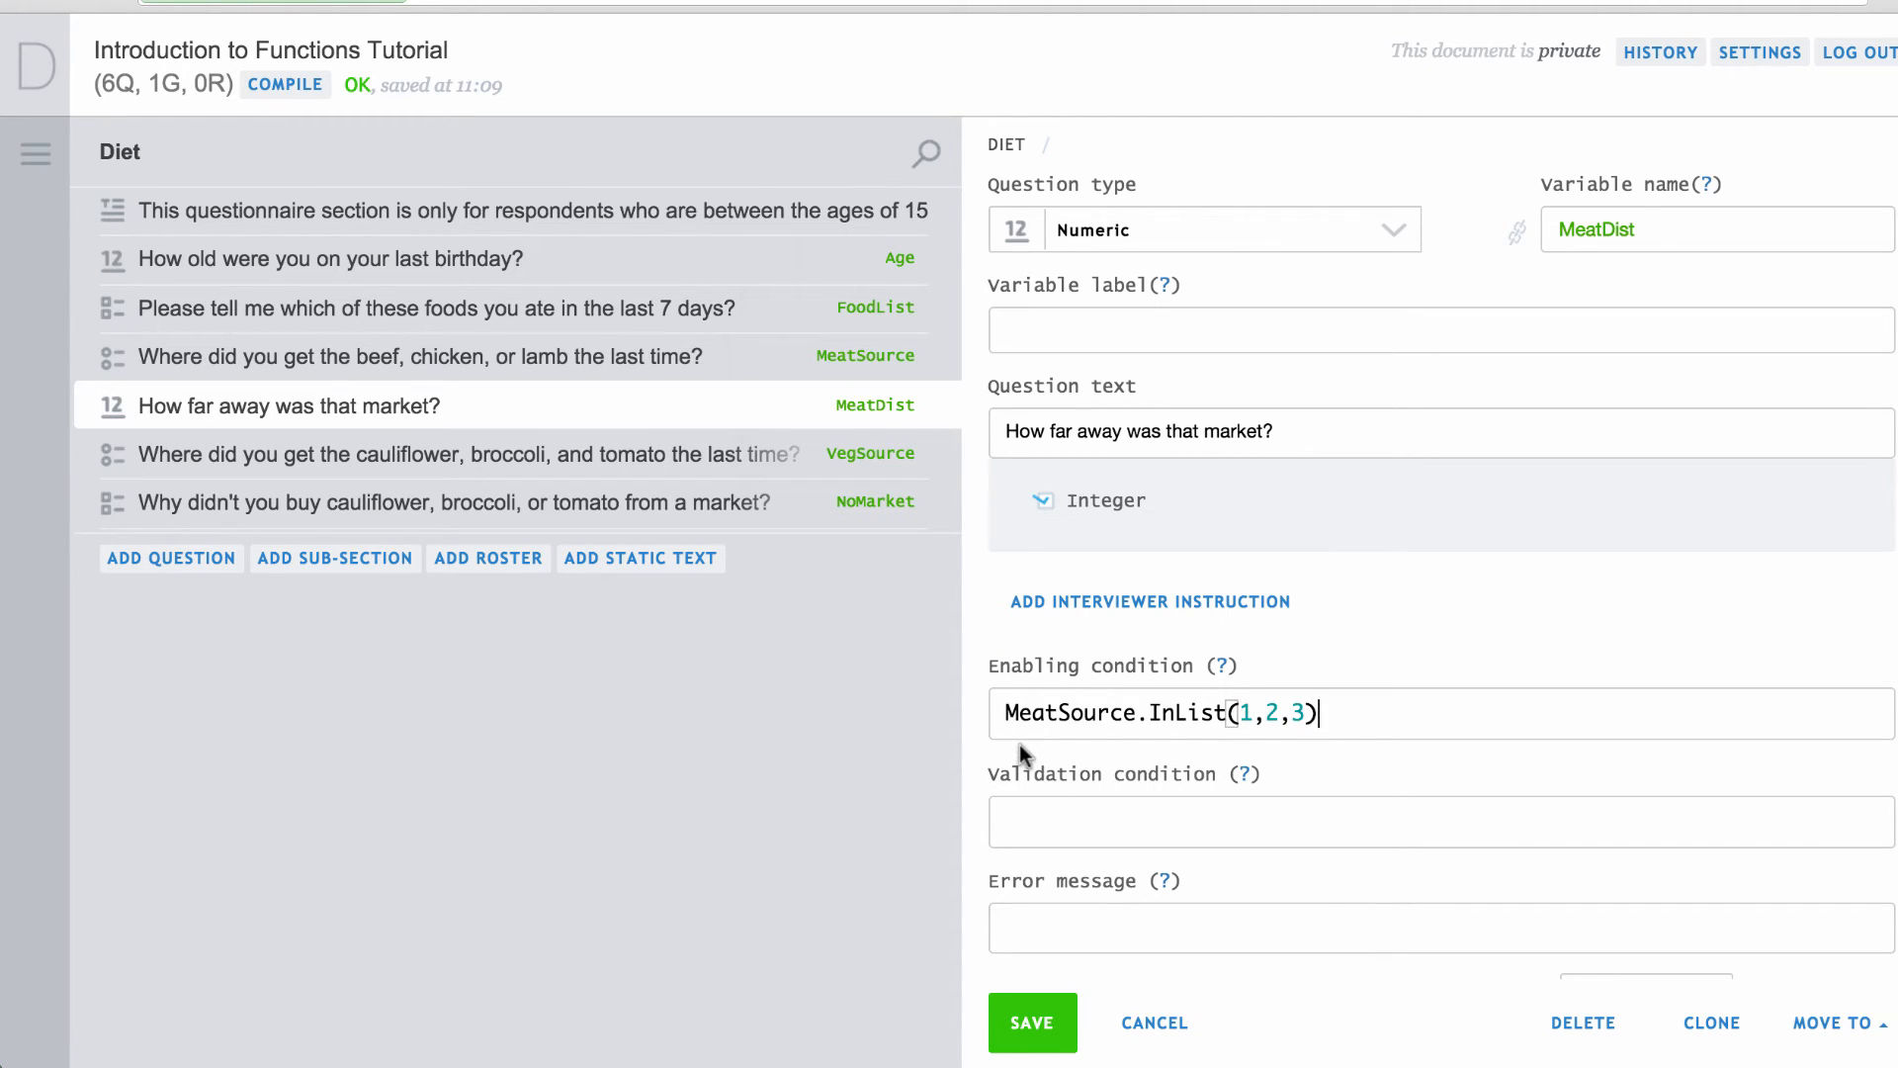
{"action": "left_click", "coordinate": [1032, 1028]}
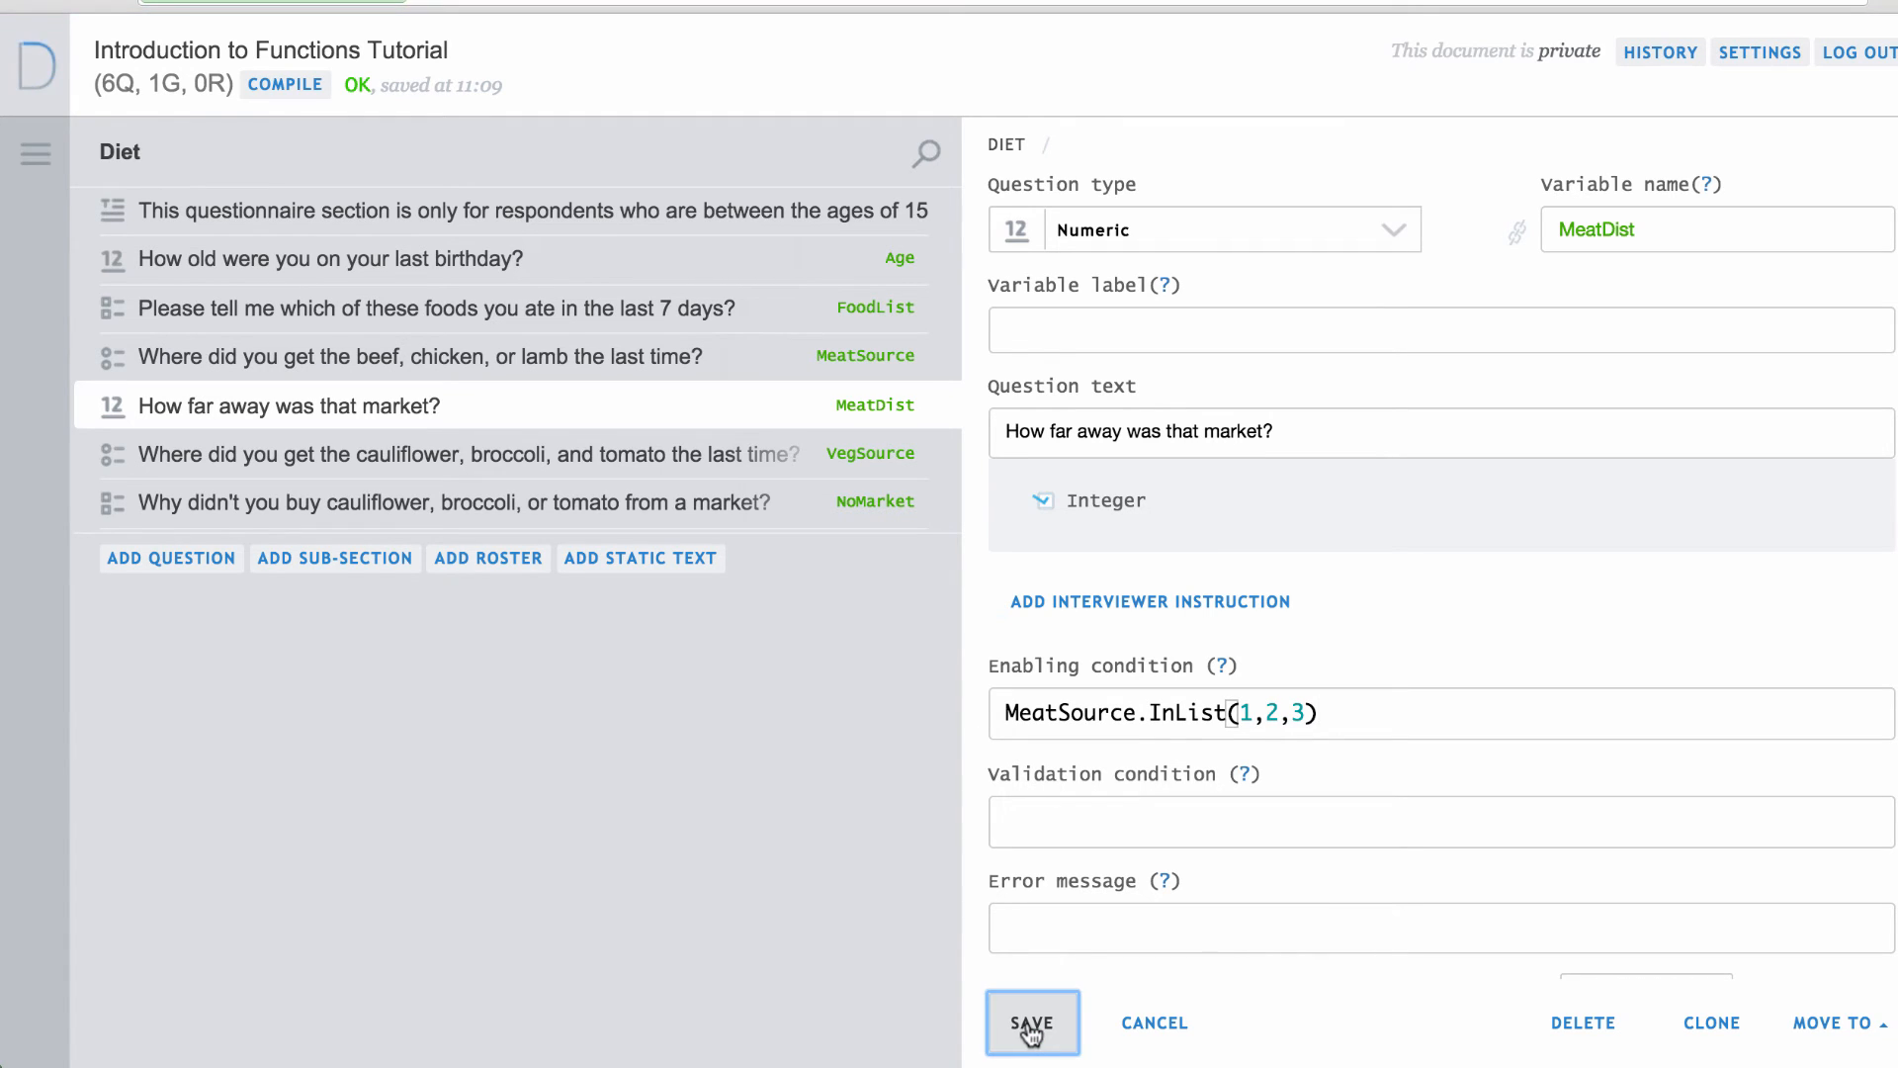
{"action": "left_click", "coordinate": [277, 85]}
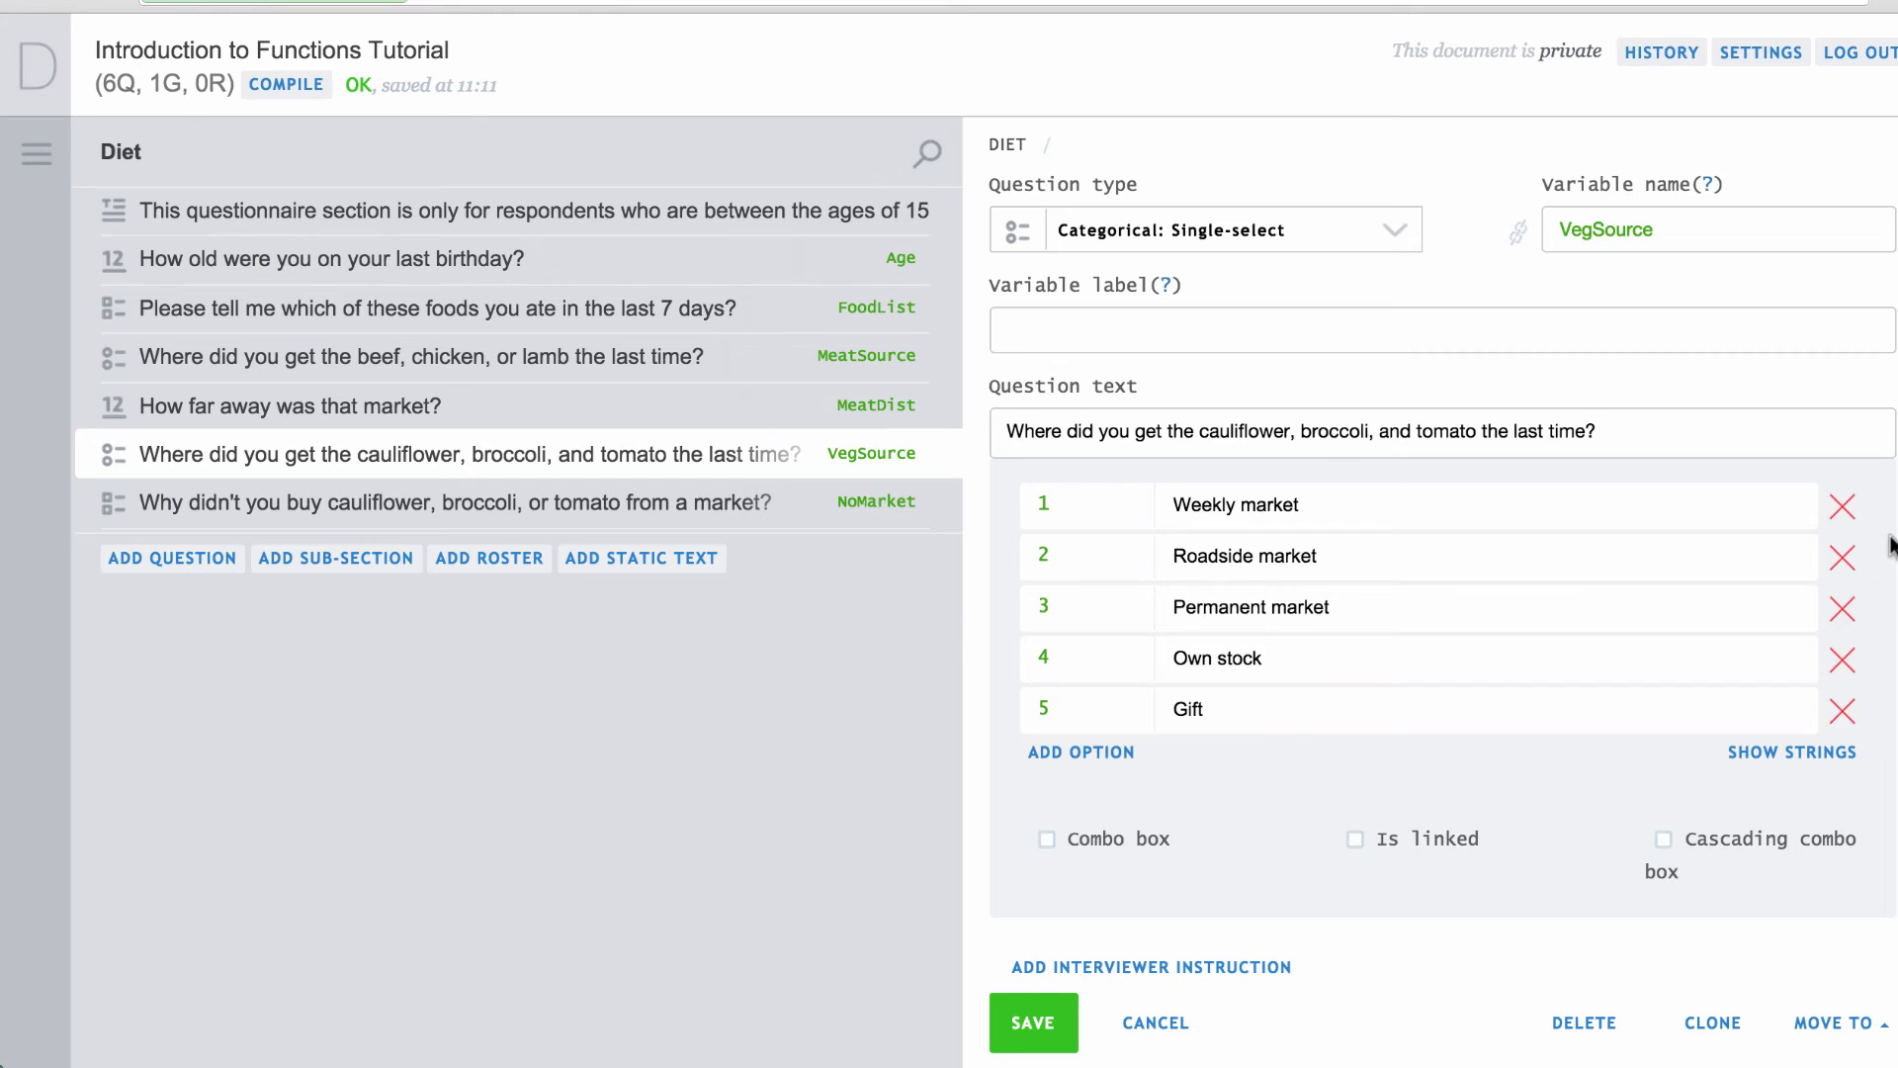
Replace VegSource's three-part Contains enabling condition with FoodList.ContainsAll(5,6,7) and save.
{"action": "scroll", "coordinate": [1891, 544], "scroll_direction": "down", "scroll_amount": 5}
{"action": "left_click", "coordinate": [1682, 619]}
{"action": "type", "text": "FoodList.Contains(5) && FoodList.Contains(6) && FoodList.Contains(7)"}
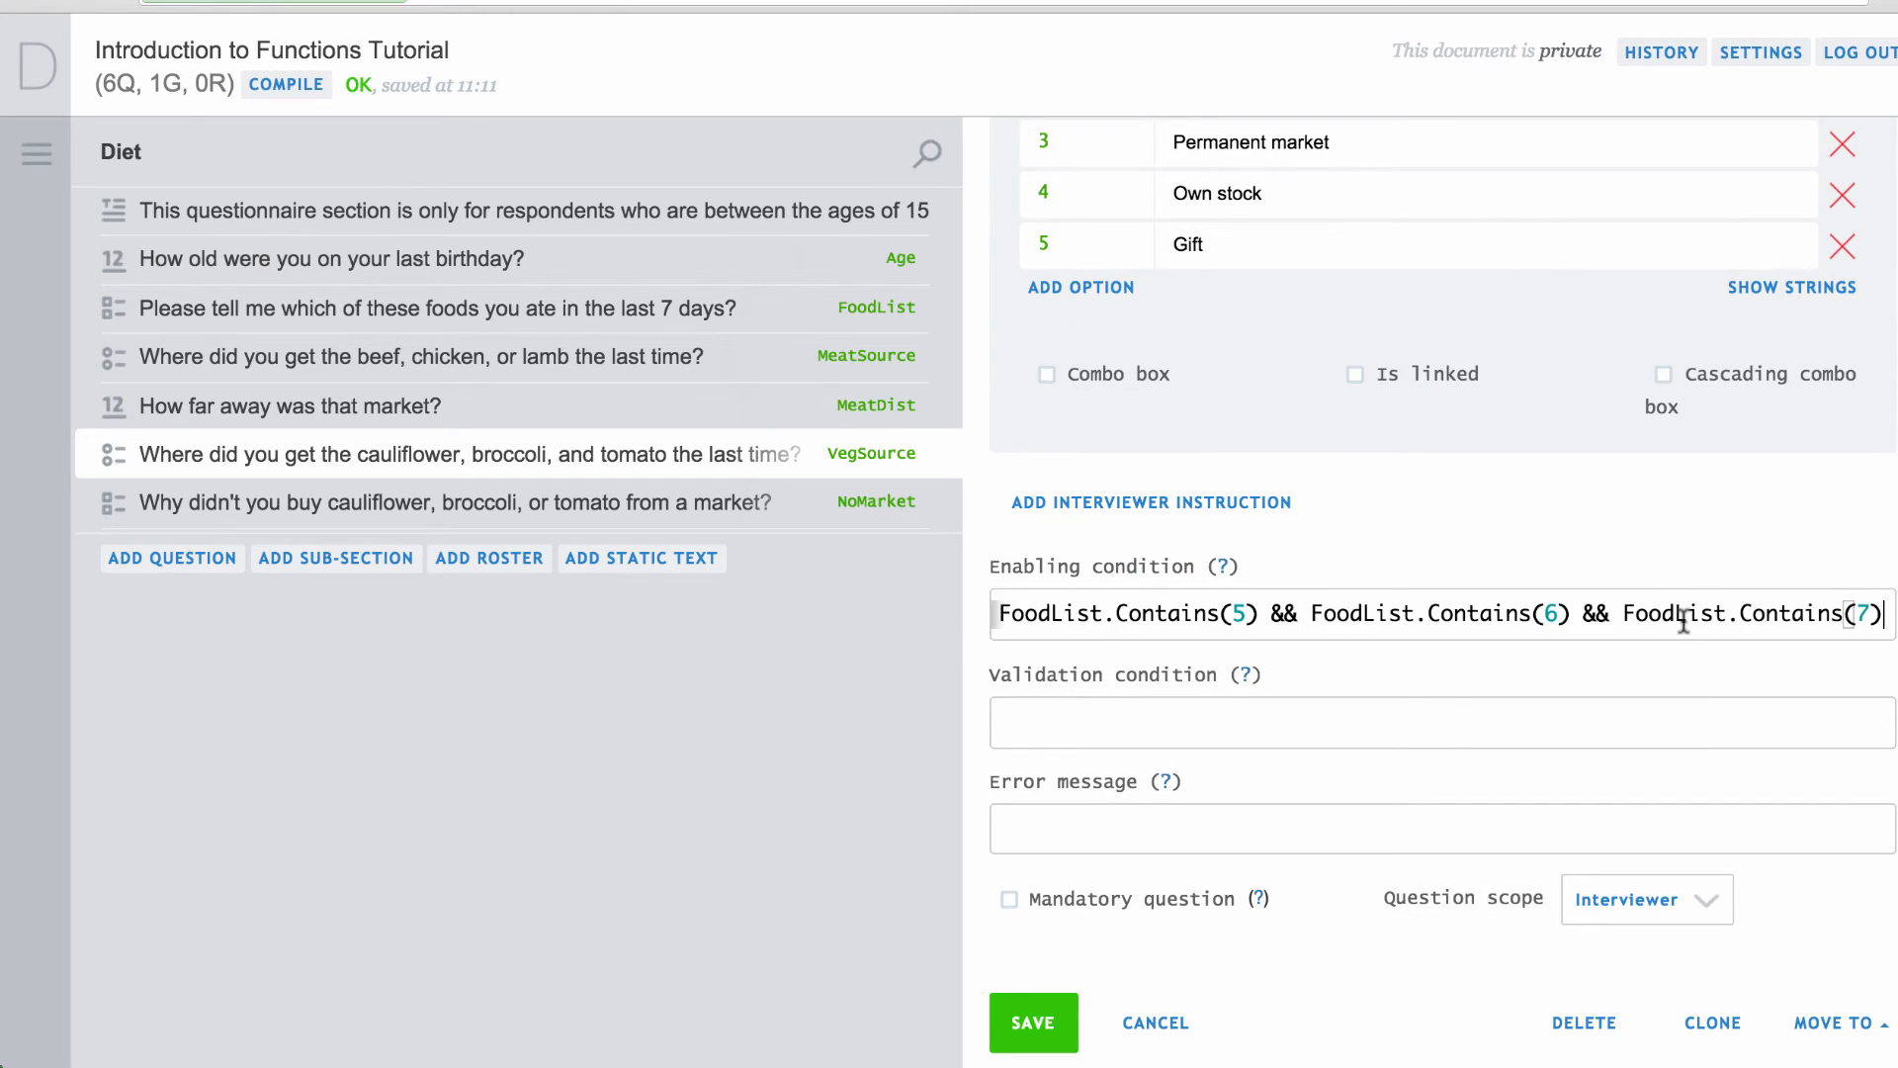
{"action": "key", "text": "ctrl+a"}
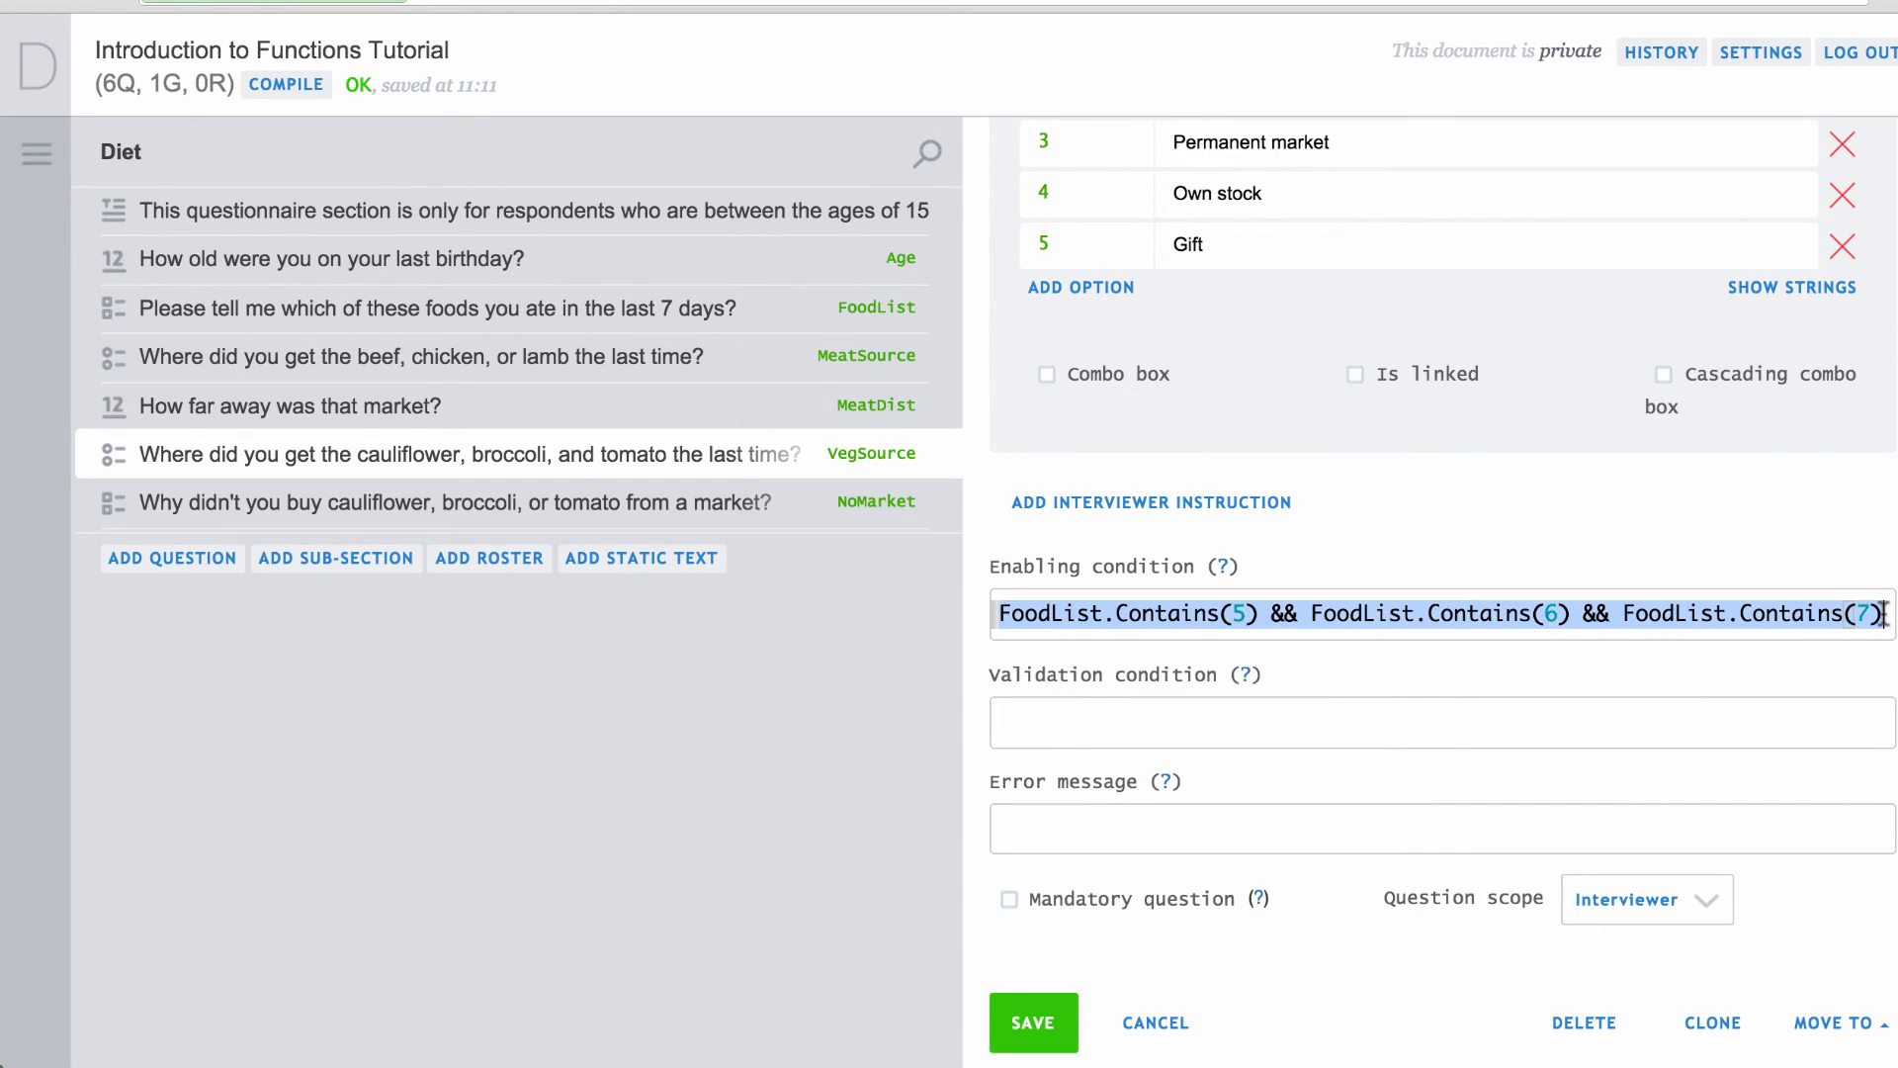
{"action": "type", "text": "FoodList.ContainsAll(5,6,7)"}
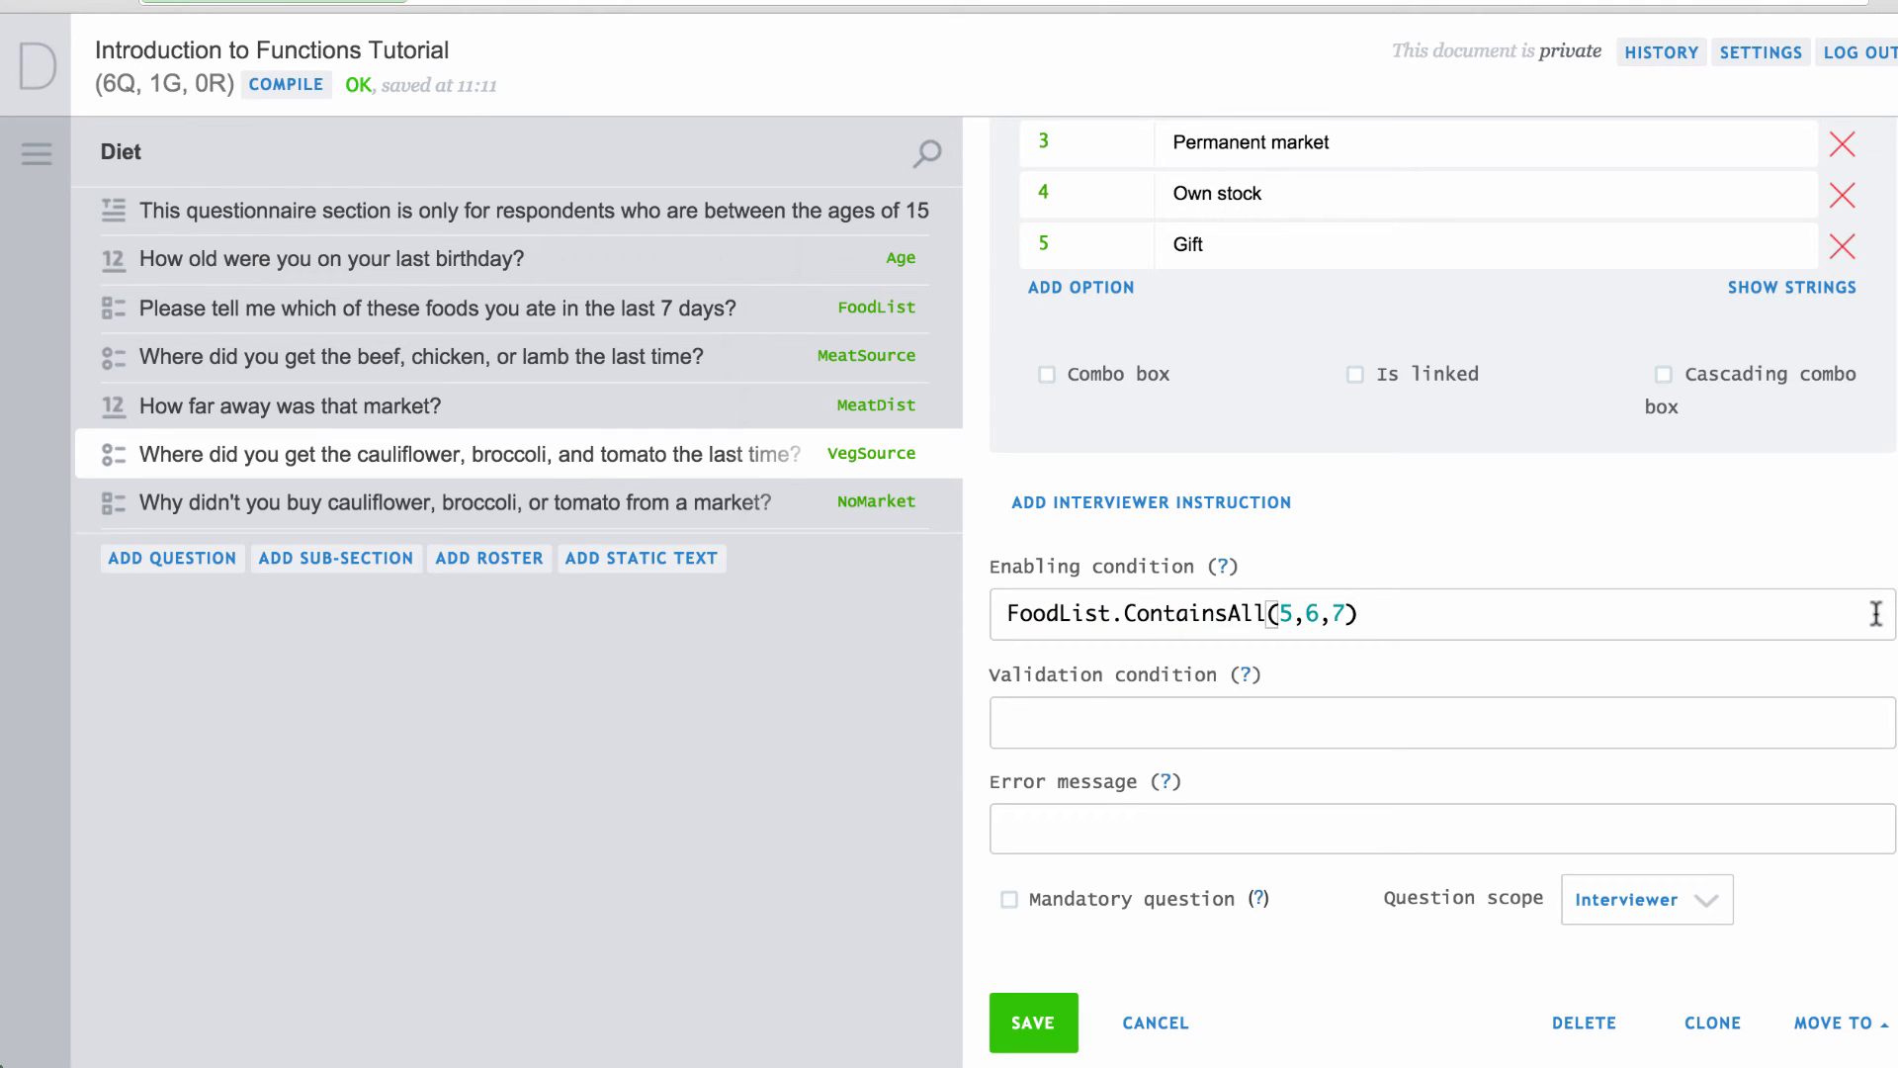
{"action": "left_click", "coordinate": [1036, 1022]}
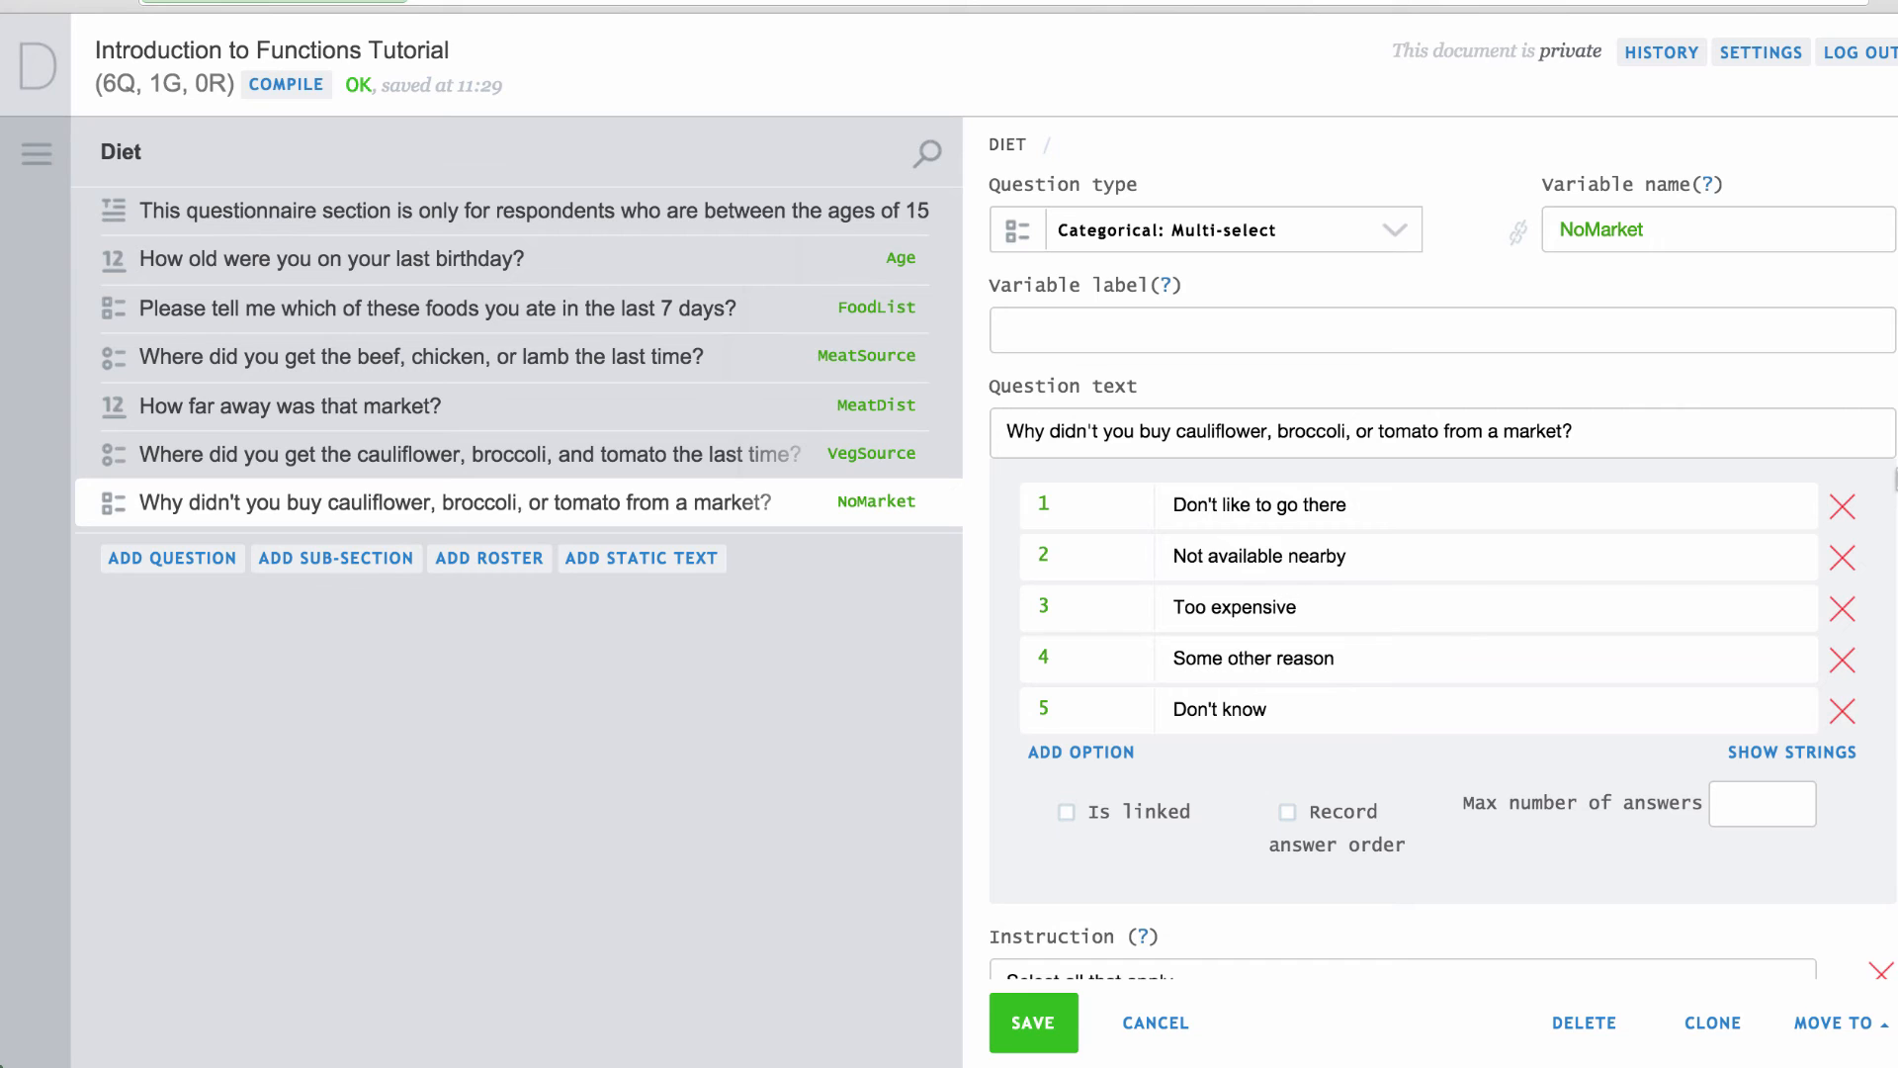
Set NoMarket's enabling condition to VegSource != null && VegSource.IsNoneOf(1,2,3) and save.
{"action": "scroll", "coordinate": [1444, 554], "scroll_direction": "down", "scroll_amount": 5}
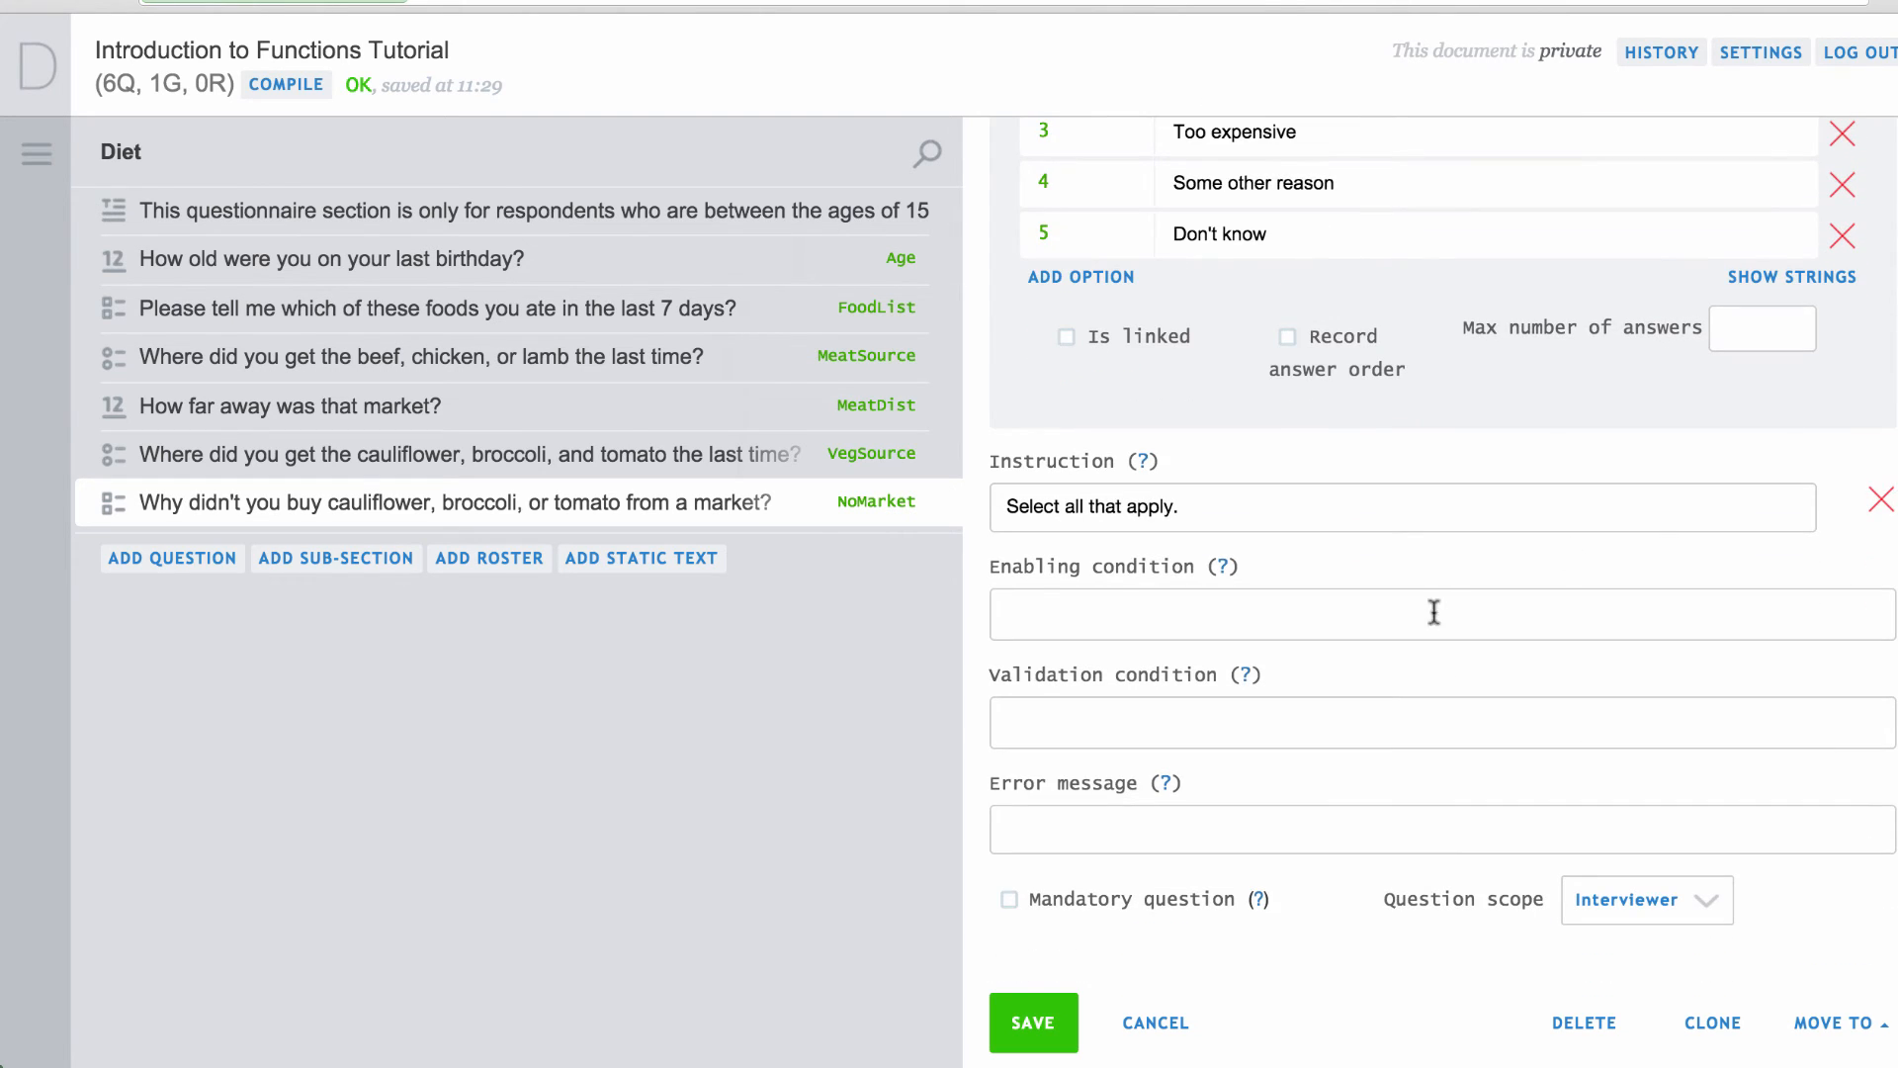
{"action": "type", "text": "VegSource.IsNoneOf(1,2,3)"}
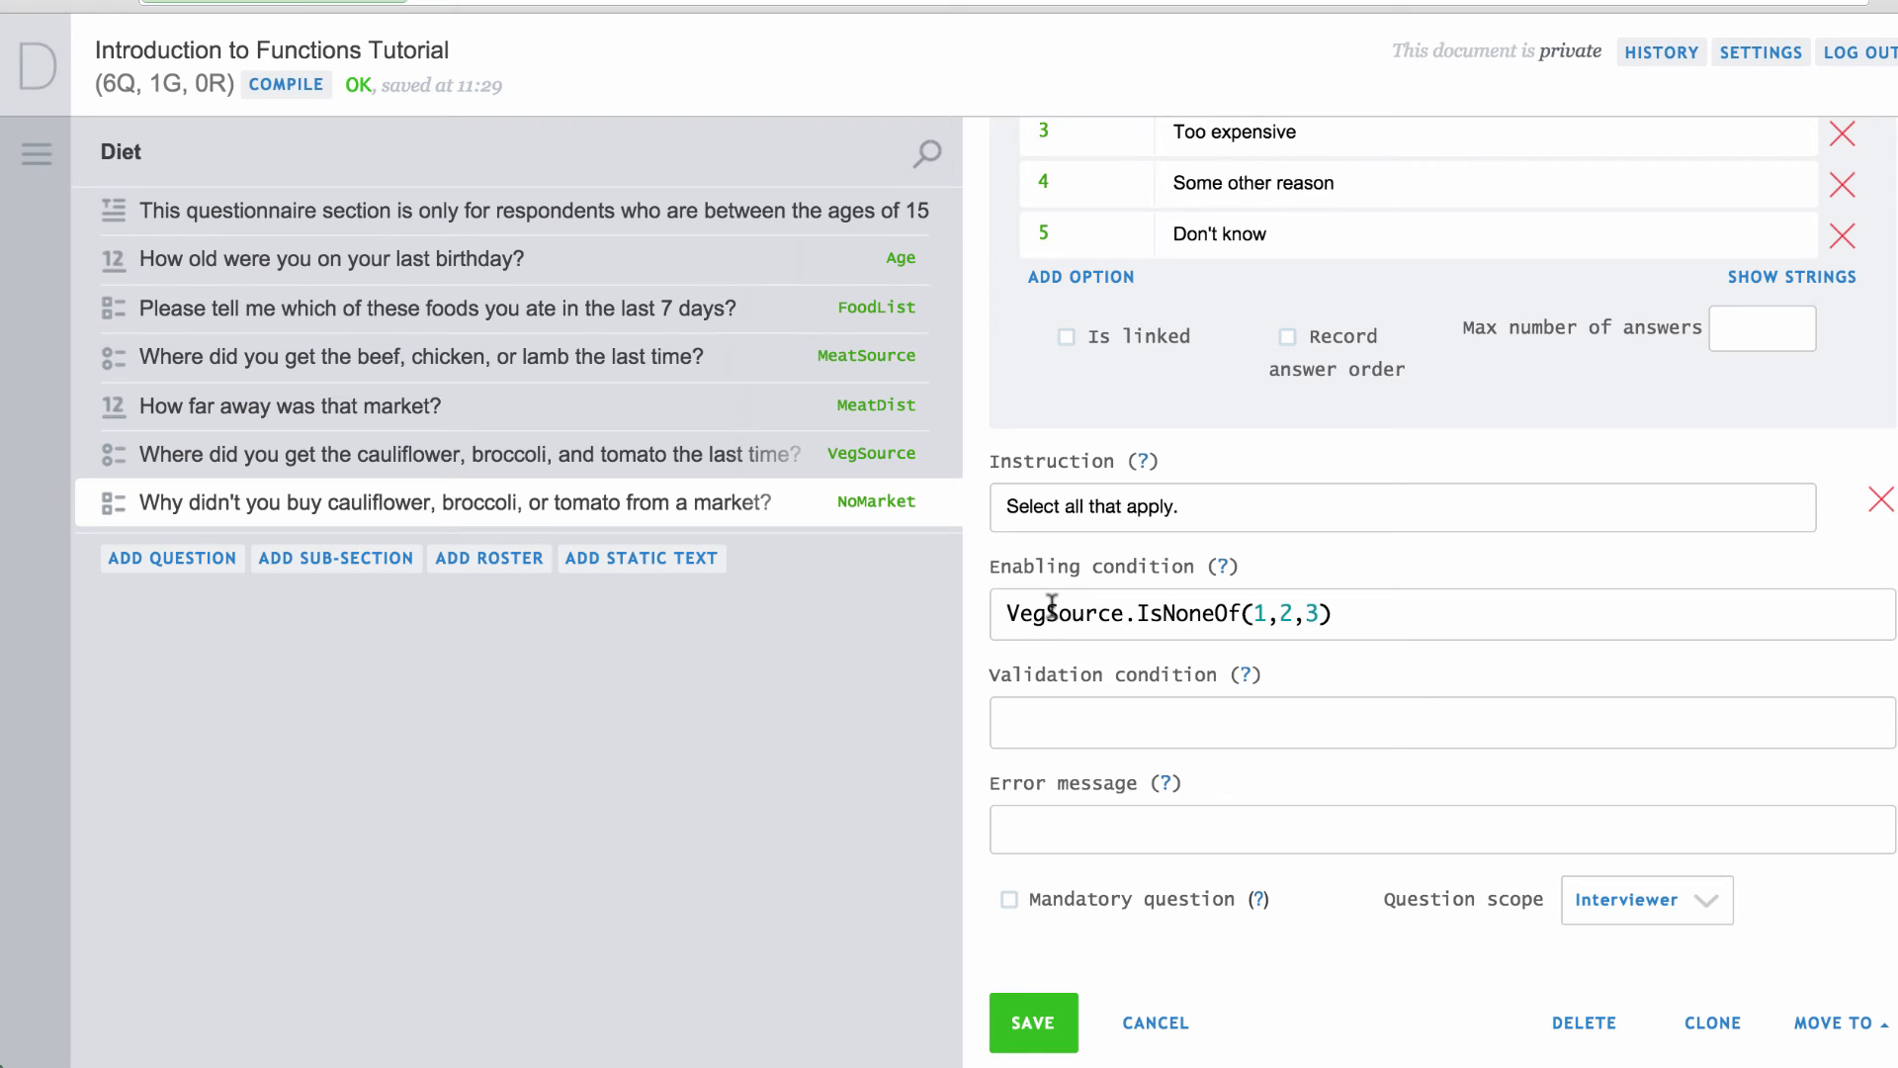
{"action": "triple_click", "coordinate": [1052, 608]}
{"action": "type", "text": "VegSource != null && VegSource.IsNoneOf(1,2,3)"}
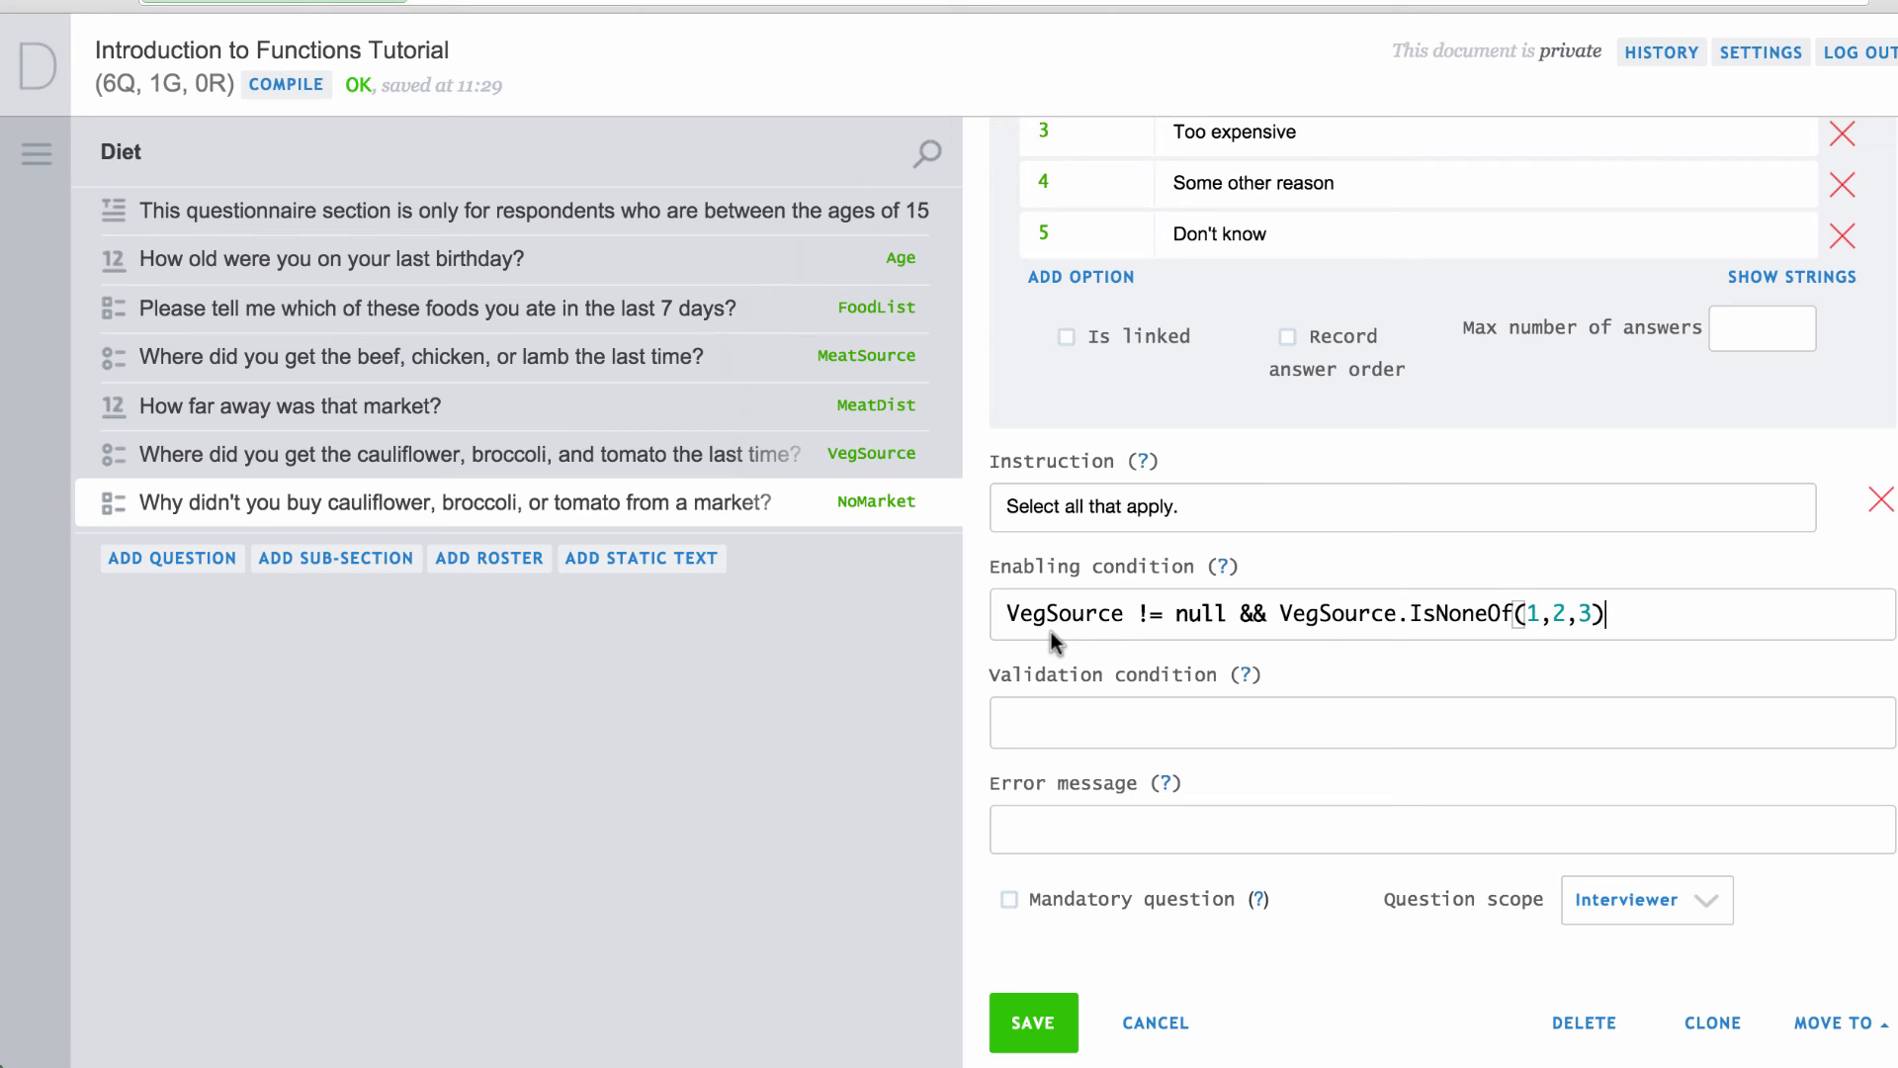
{"action": "left_click", "coordinate": [1058, 1022]}
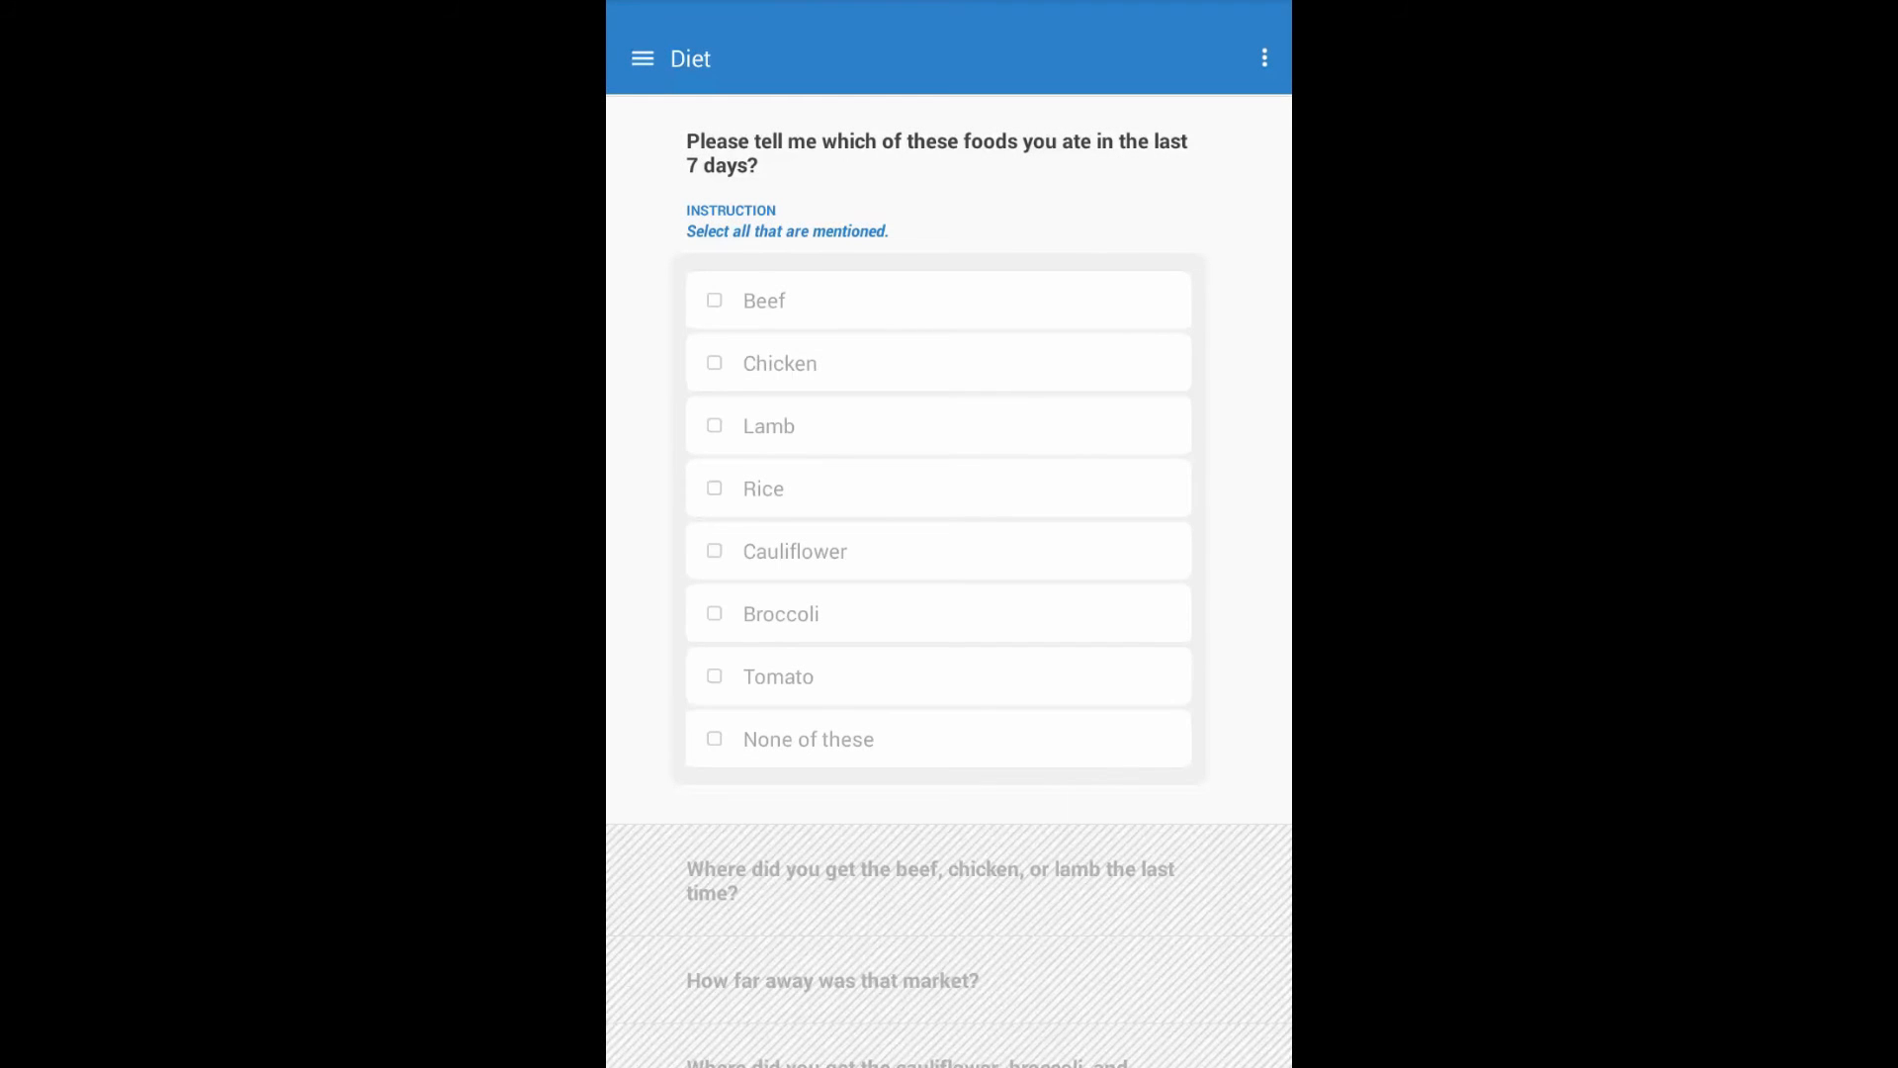
Tick Lamb, Cauliflower, Broccoli and Tomato in the food list.
{"action": "left_click", "coordinate": [769, 426]}
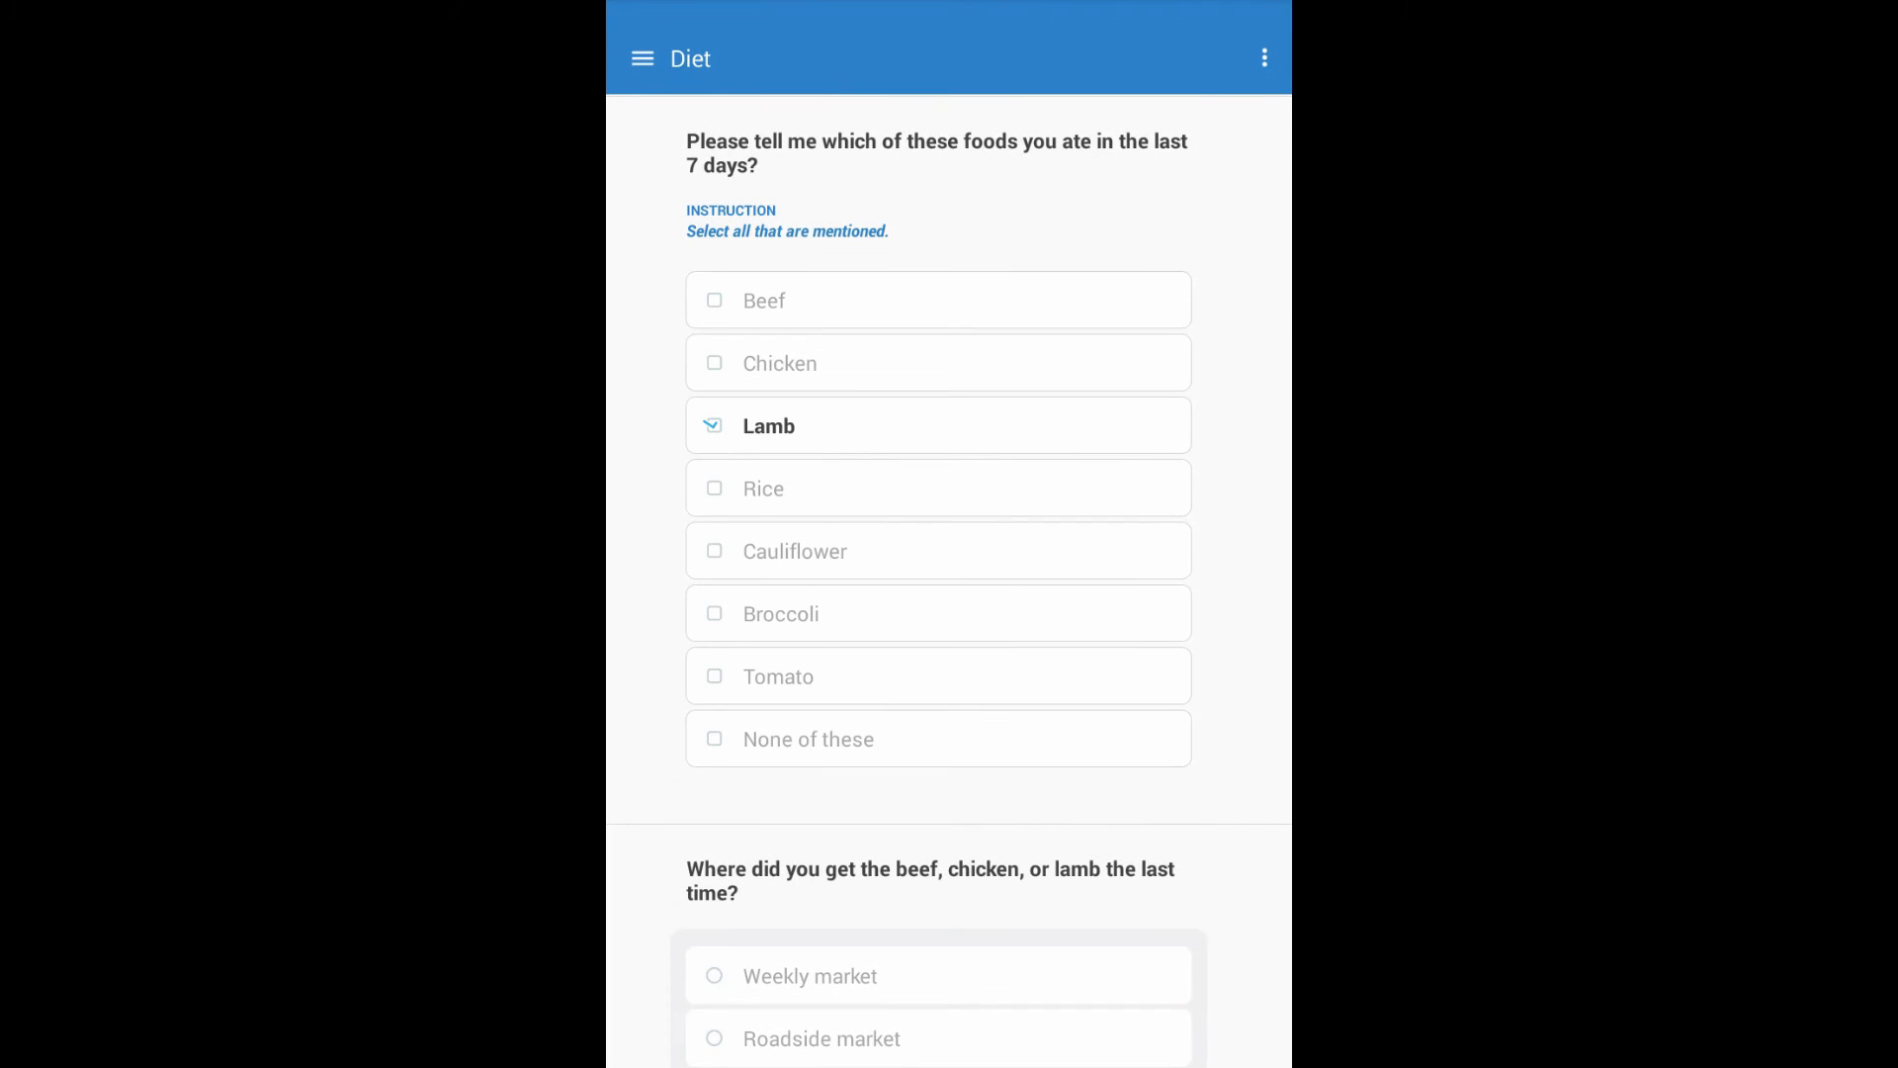
{"action": "left_click", "coordinate": [795, 552]}
{"action": "left_click", "coordinate": [781, 614]}
{"action": "left_click", "coordinate": [779, 677]}
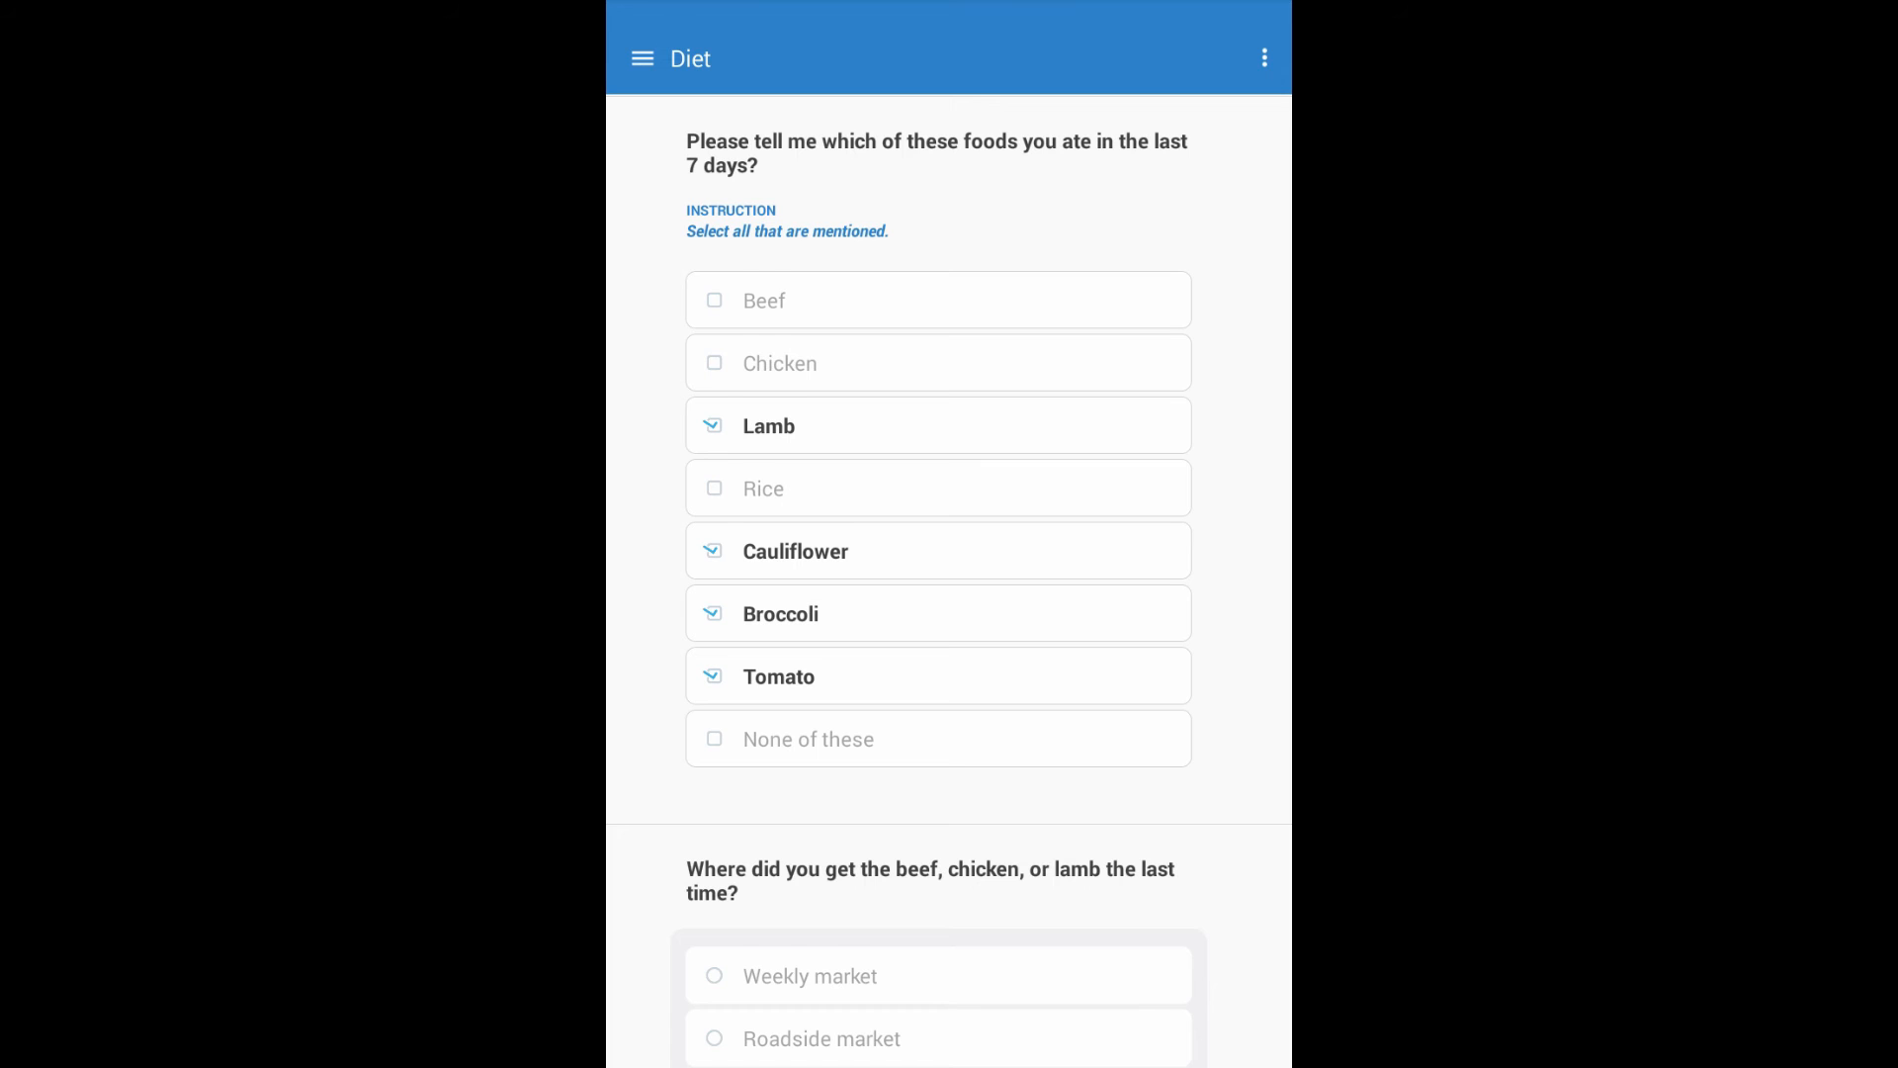
{"action": "scroll", "coordinate": [949, 573], "scroll_direction": "down", "scroll_amount": 7}
{"action": "scroll", "coordinate": [949, 574], "scroll_direction": "down", "scroll_amount": 1}
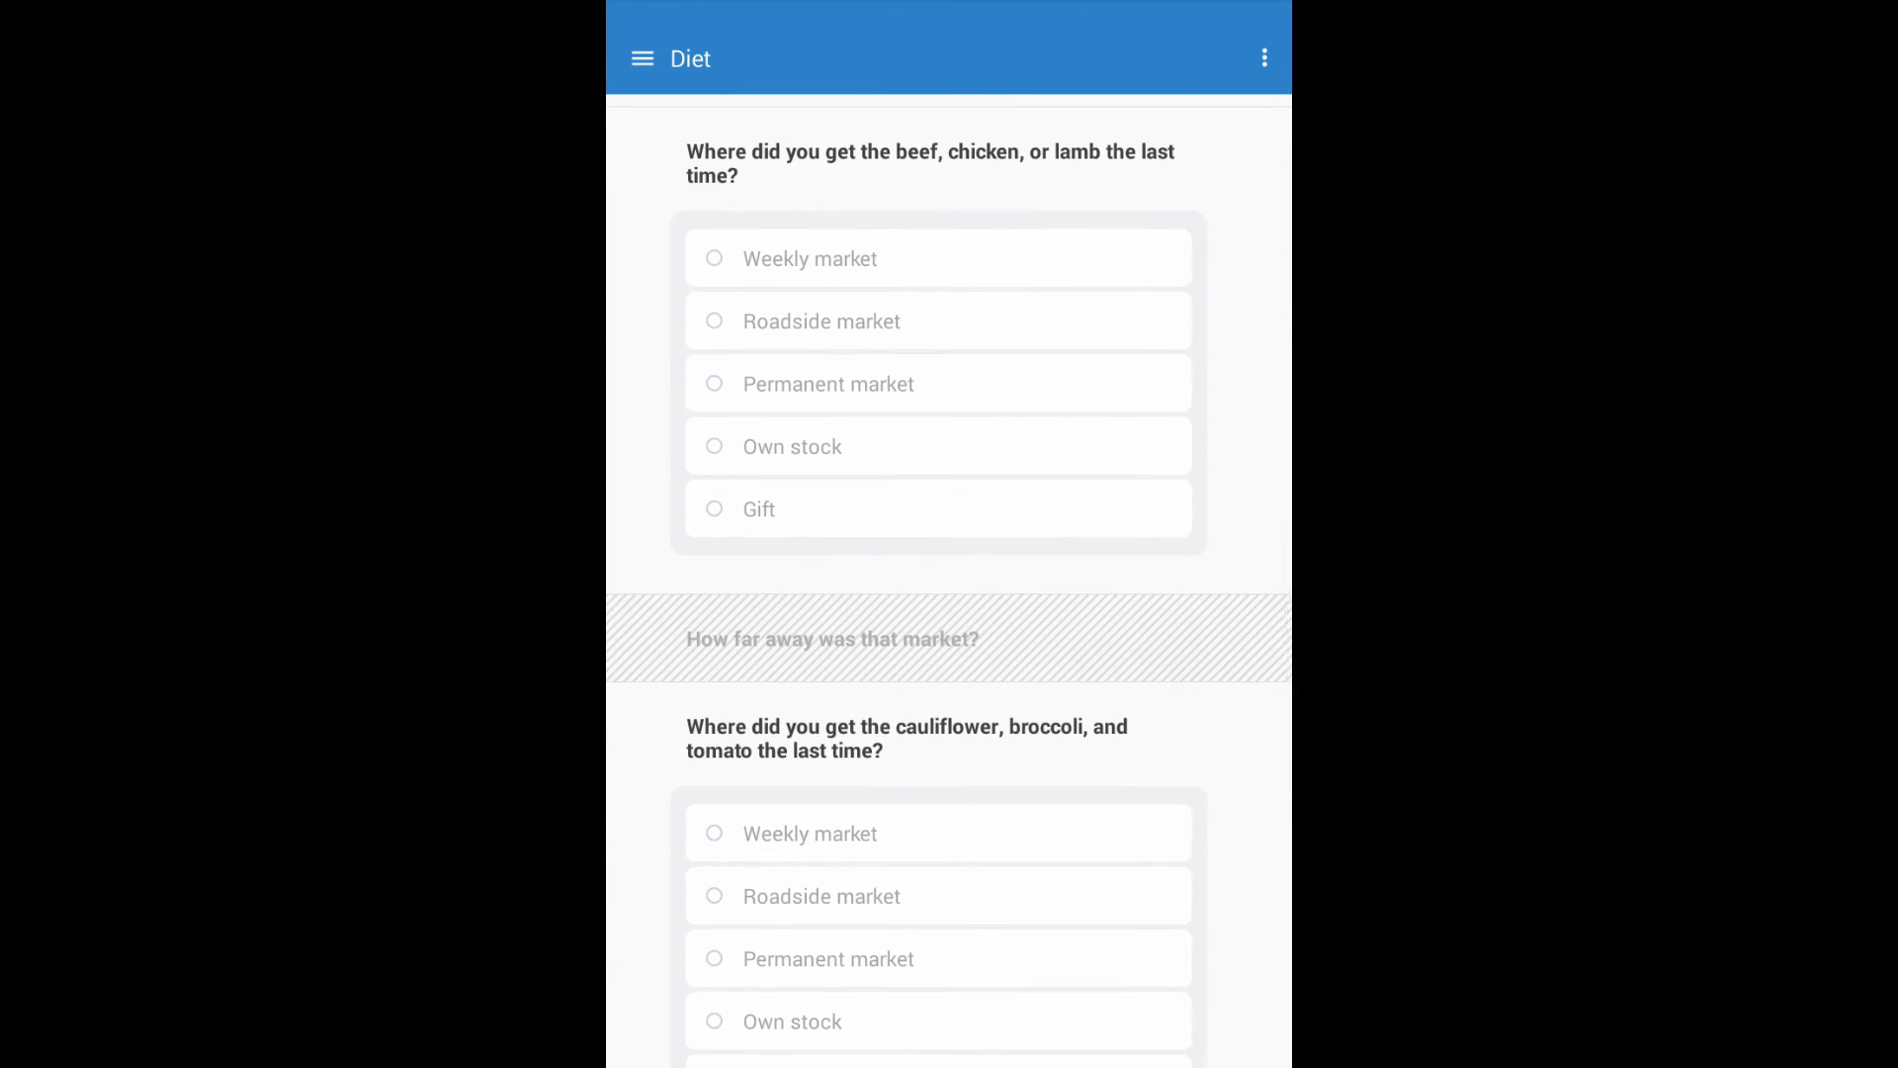
{"action": "scroll", "coordinate": [949, 573], "scroll_direction": "down", "scroll_amount": 3}
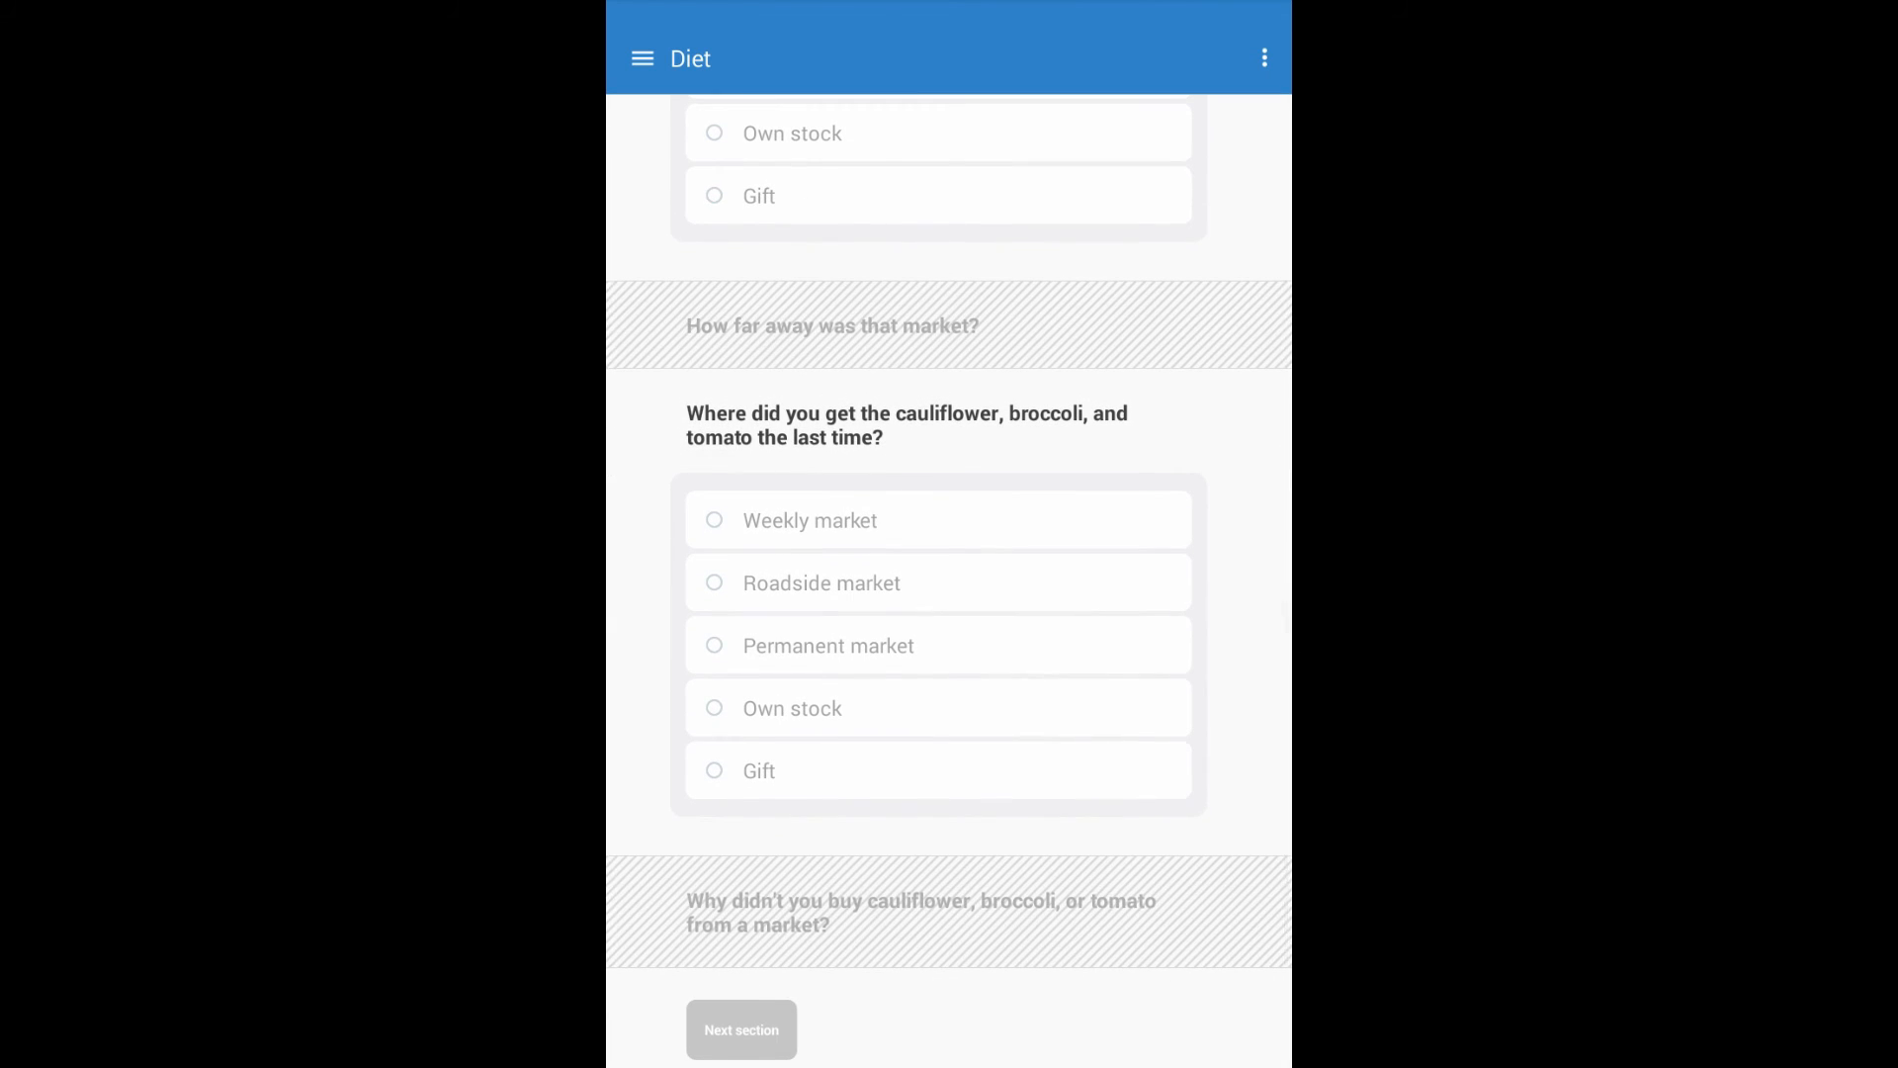
{"action": "scroll", "coordinate": [949, 574], "scroll_direction": "up", "scroll_amount": 3}
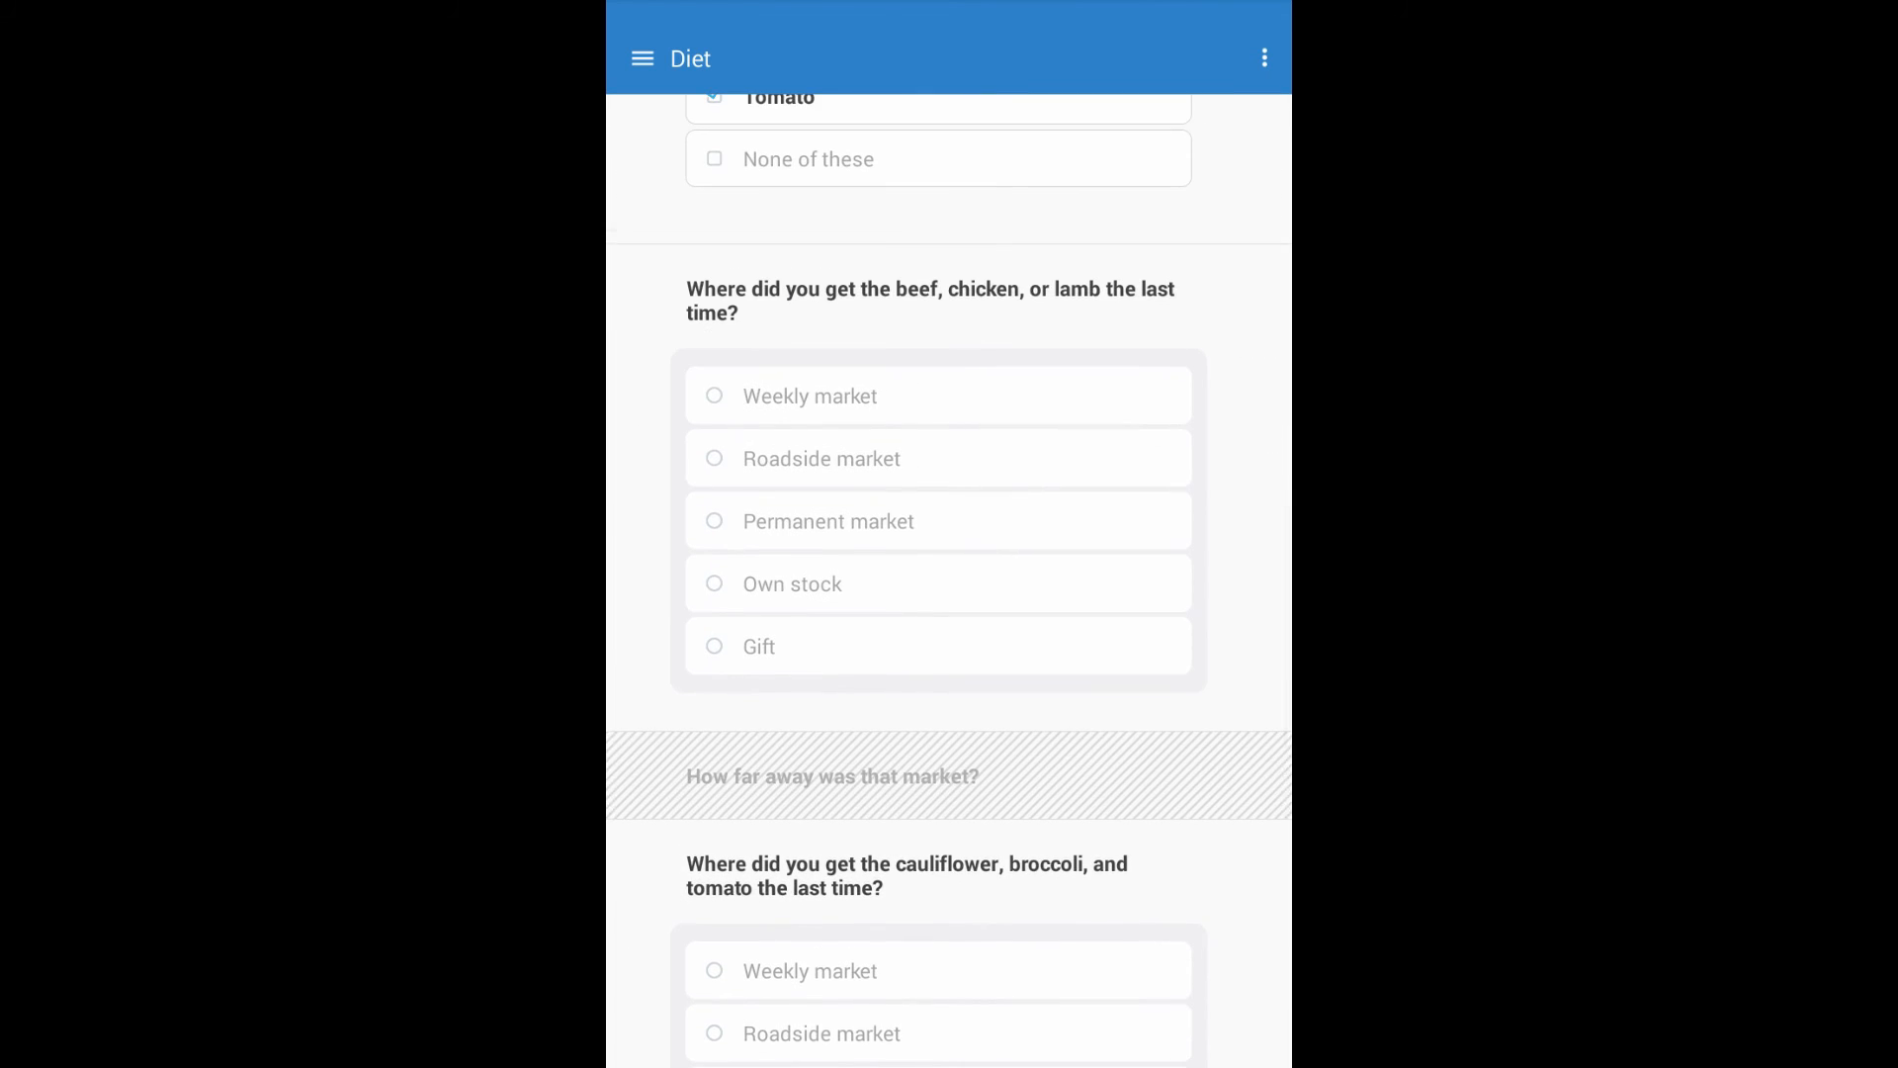
Answer Permanent market for the meat source and 5 for the market distance.
{"action": "left_click", "coordinate": [828, 377]}
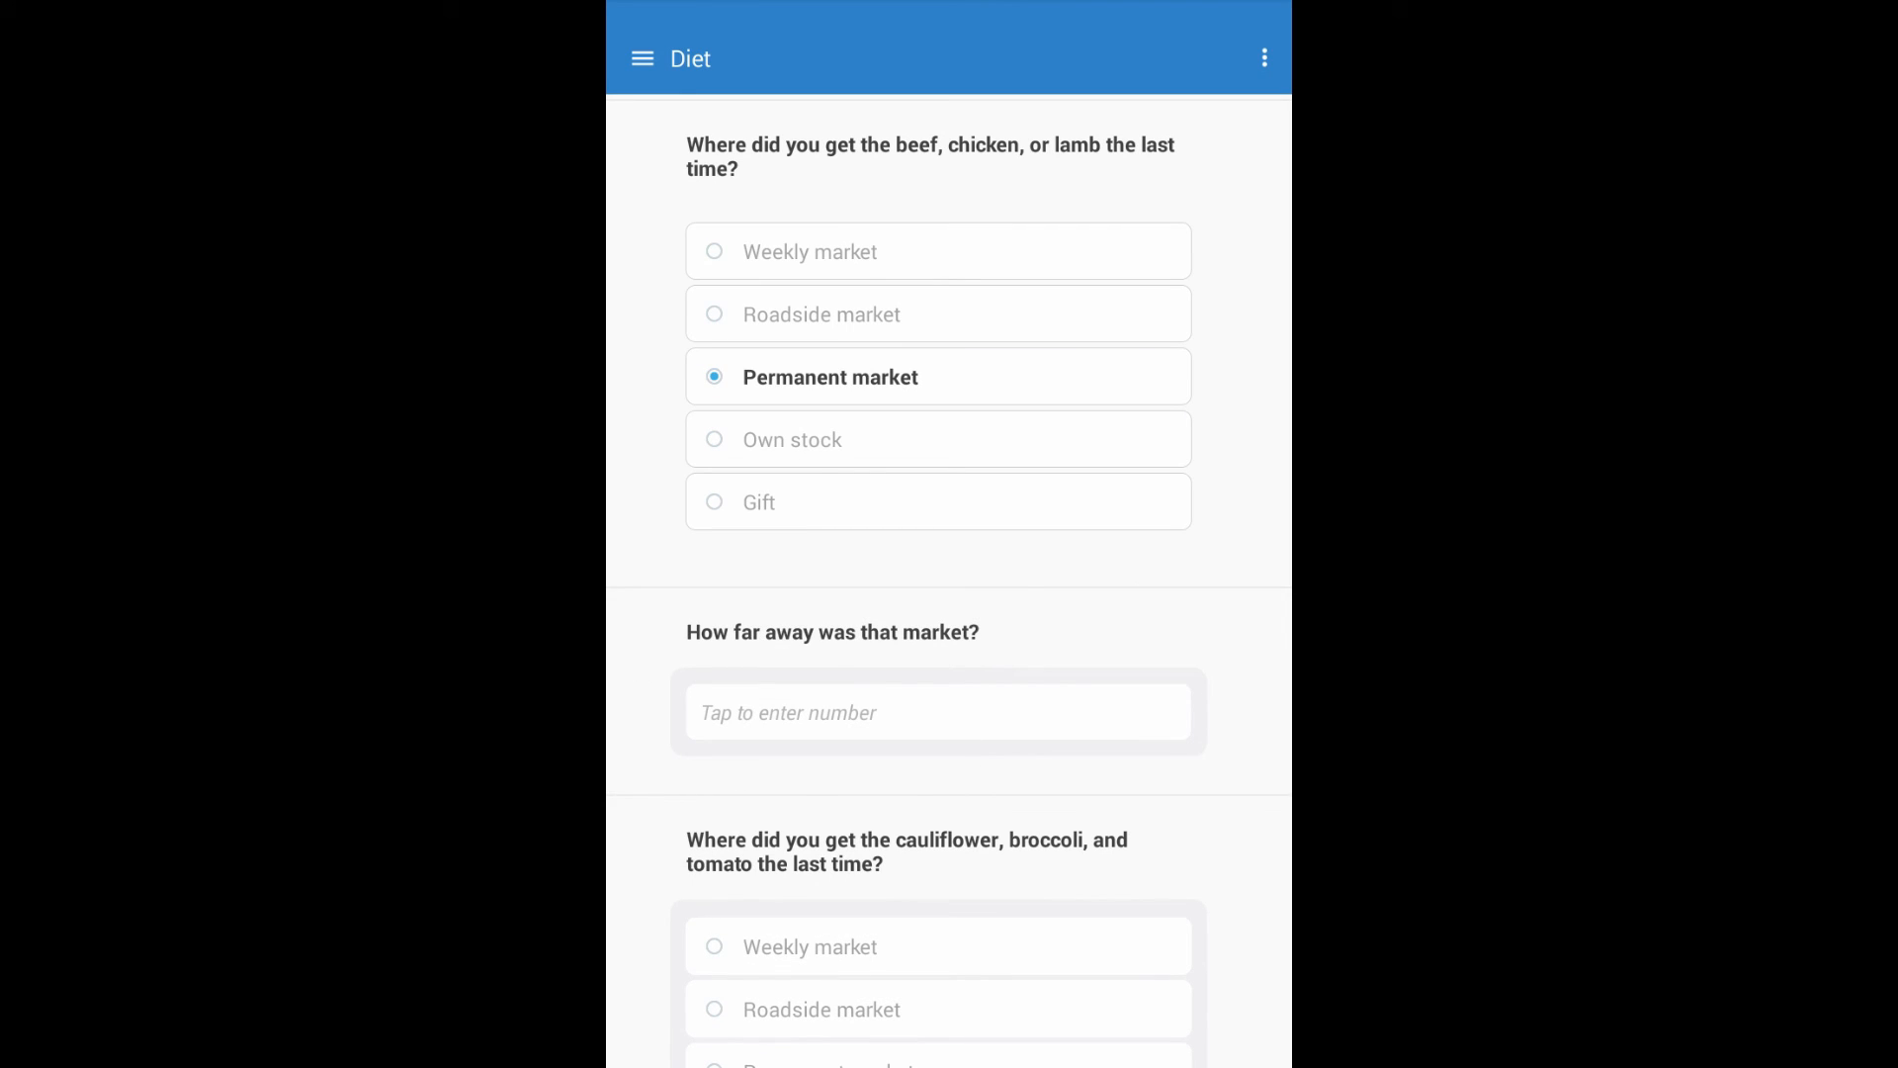
{"action": "left_click", "coordinate": [937, 713]}
{"action": "type", "text": "5"}
{"action": "key", "text": "Return"}
{"action": "scroll", "coordinate": [949, 573], "scroll_direction": "down", "scroll_amount": 1}
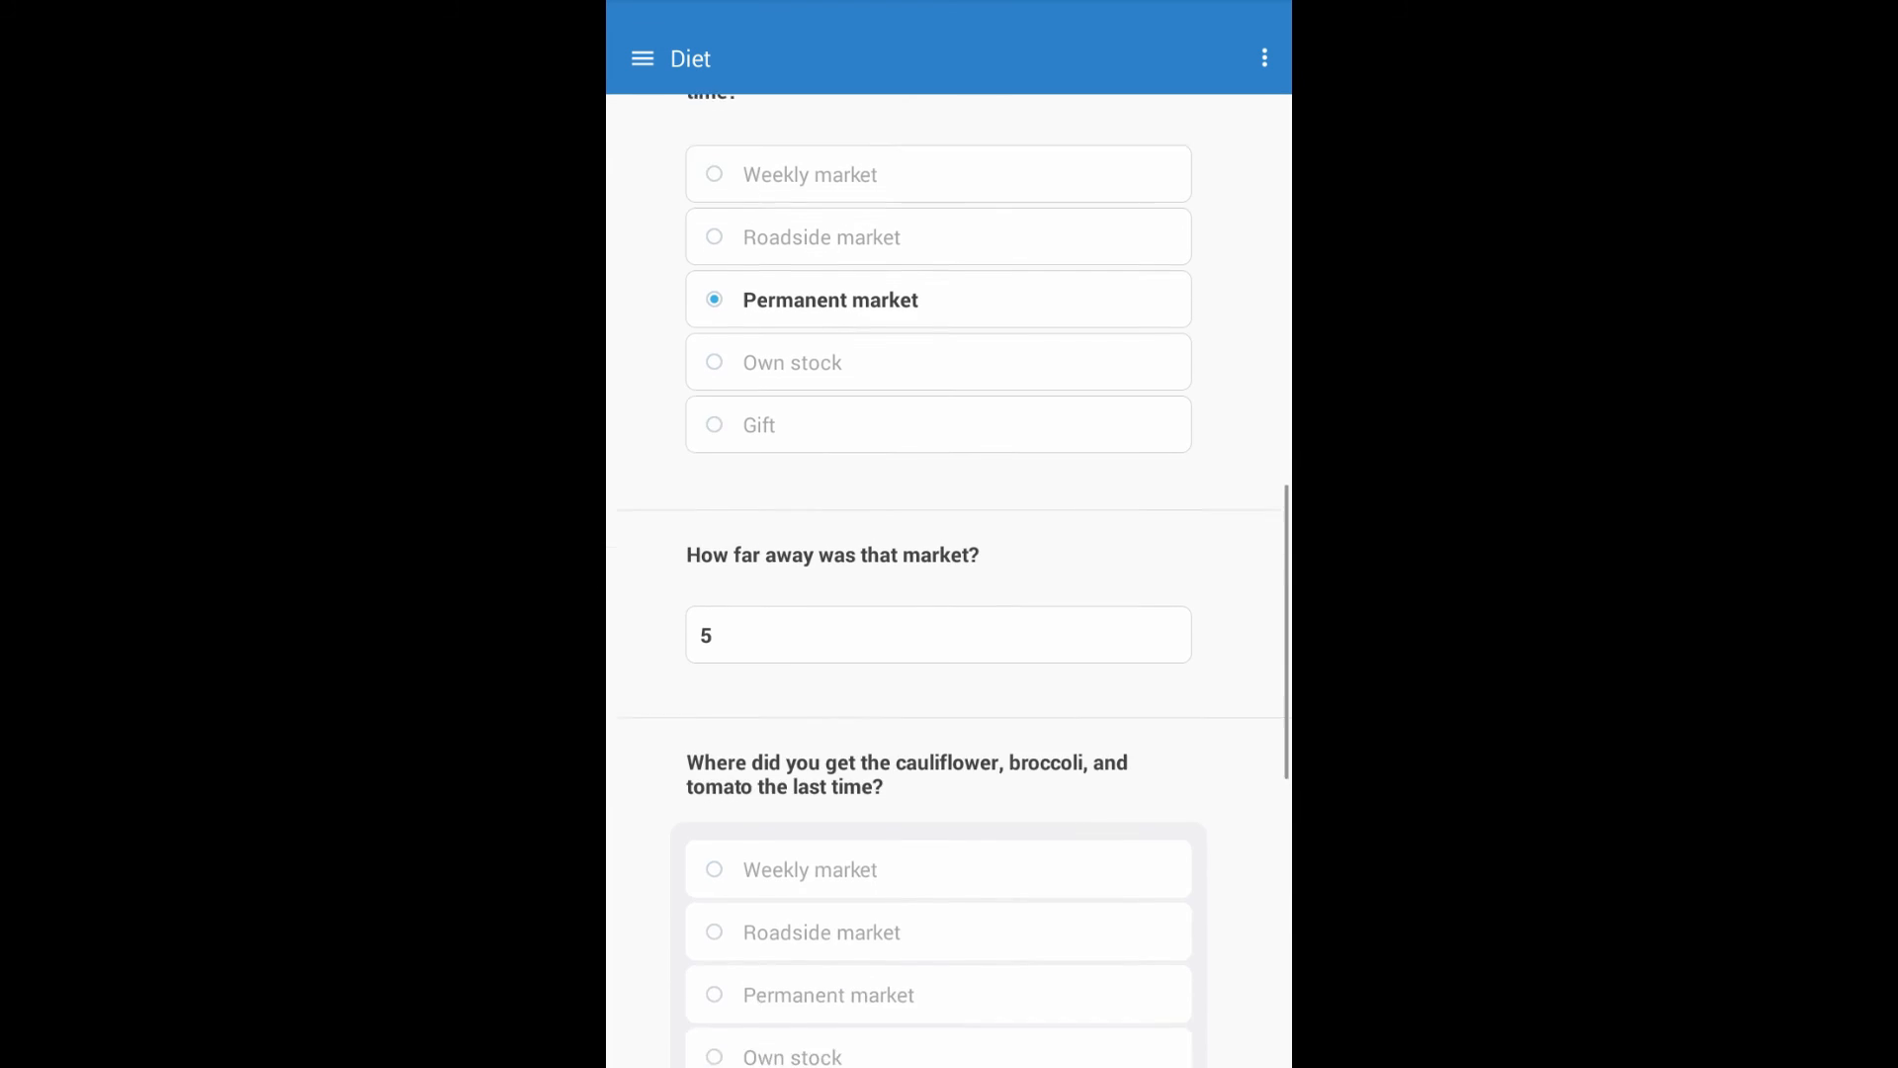
{"action": "scroll", "coordinate": [949, 573], "scroll_direction": "down", "scroll_amount": 4}
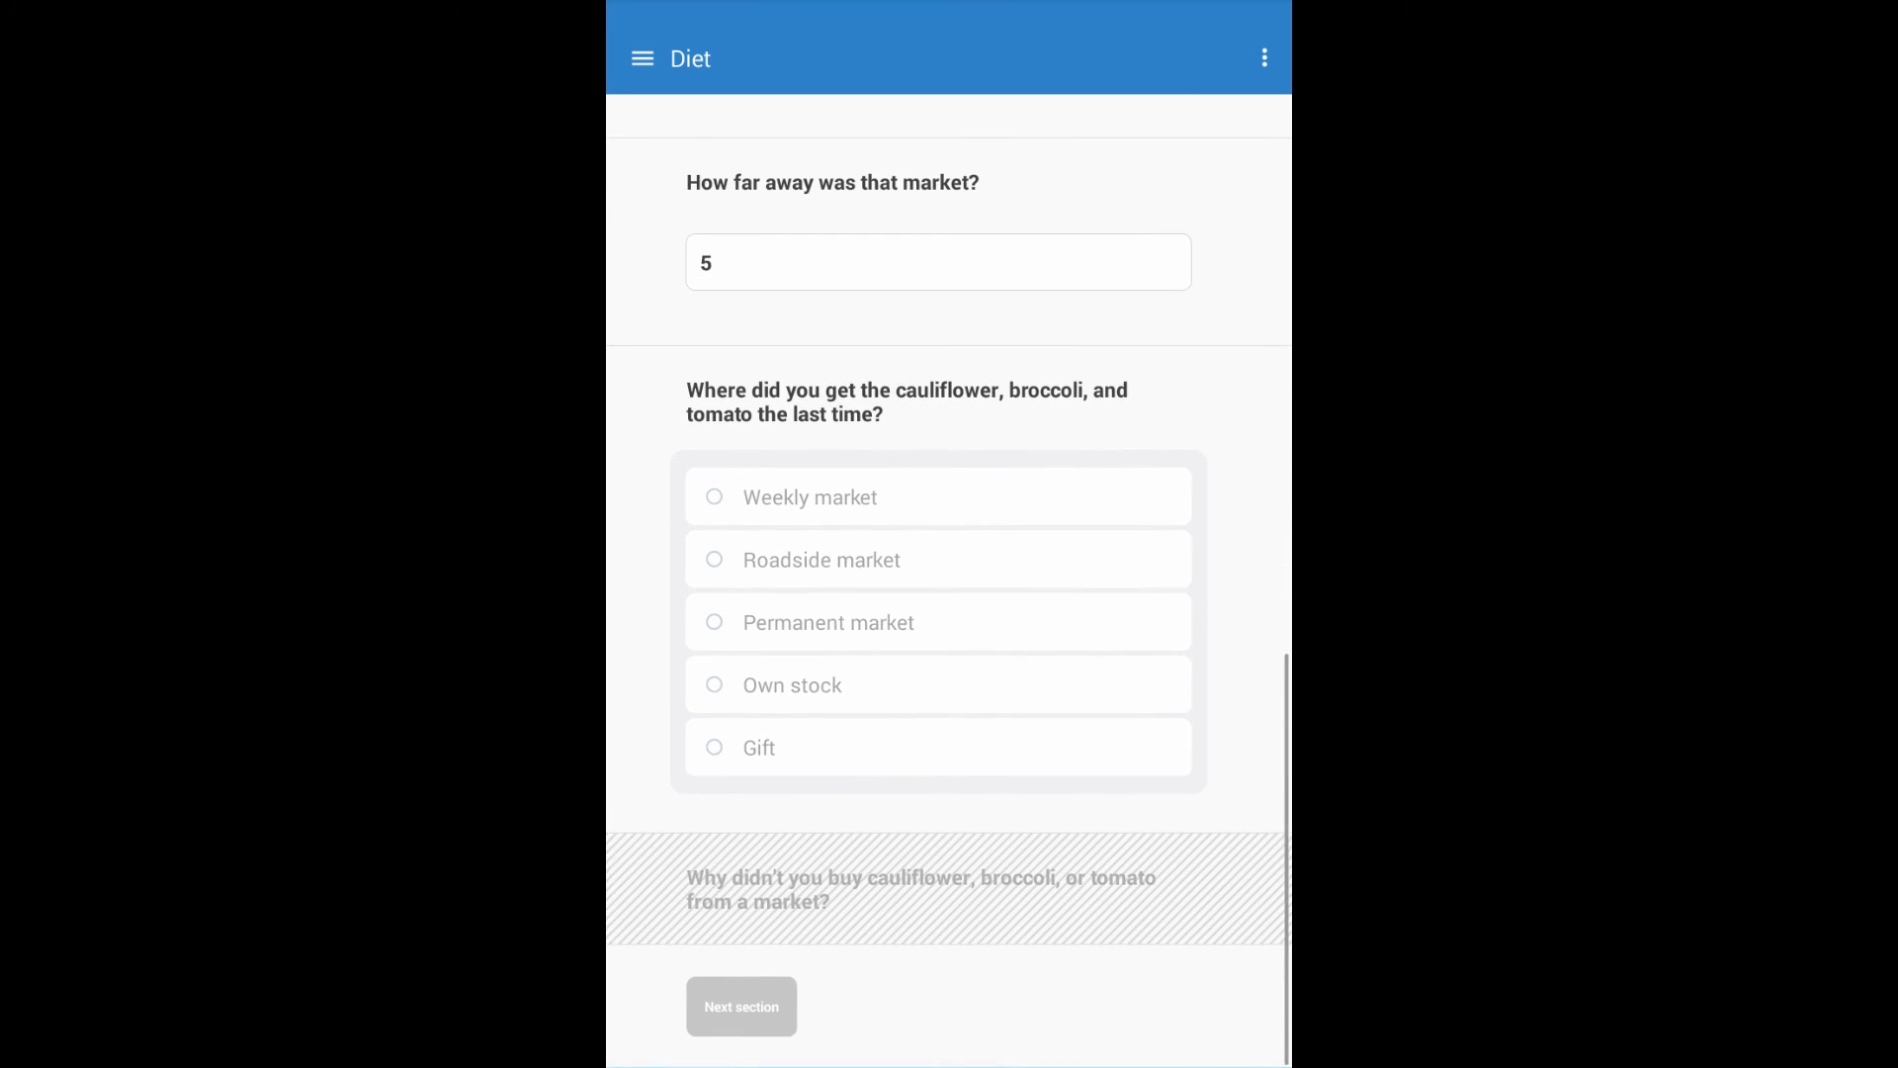
{"action": "left_click", "coordinate": [829, 623]}
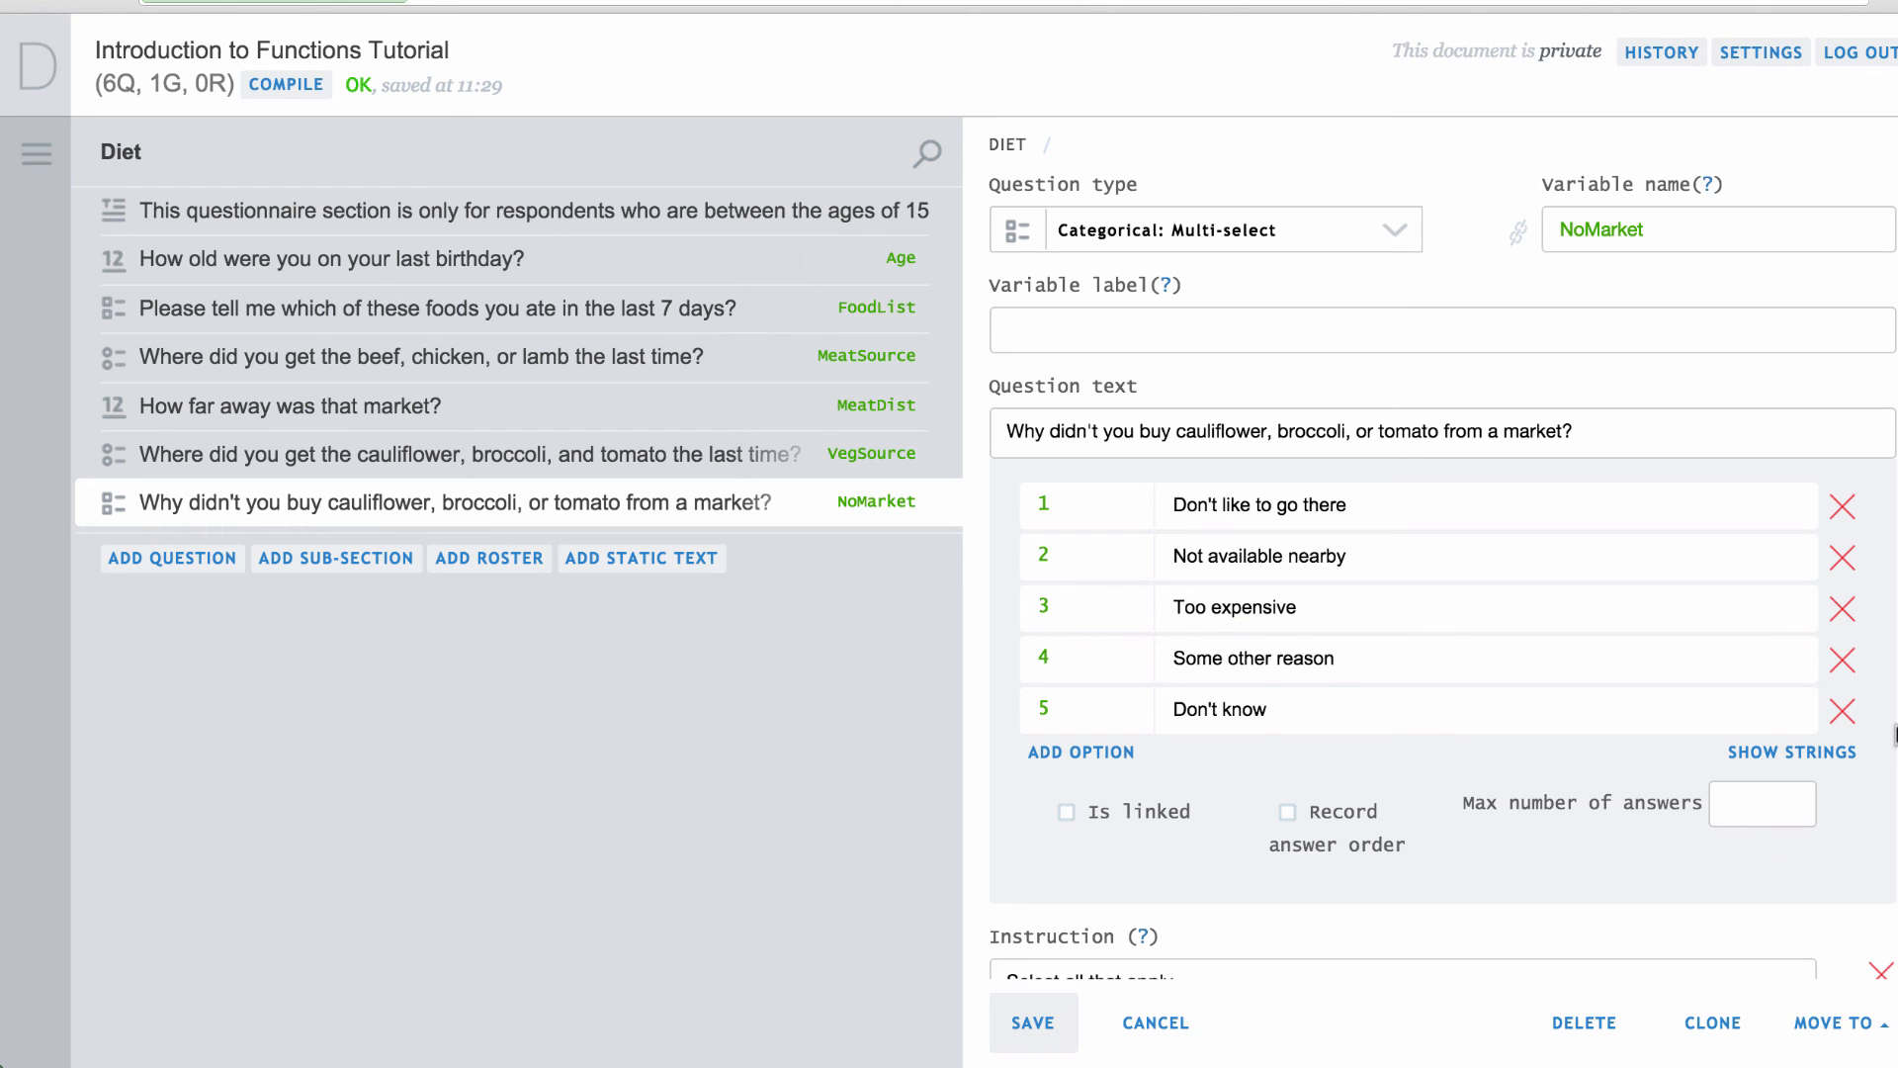
Give NoMarket a validation rejecting 'Don't know' with other reasons, plus its error message, and save.
{"action": "scroll", "coordinate": [1845, 727], "scroll_direction": "down", "scroll_amount": 5}
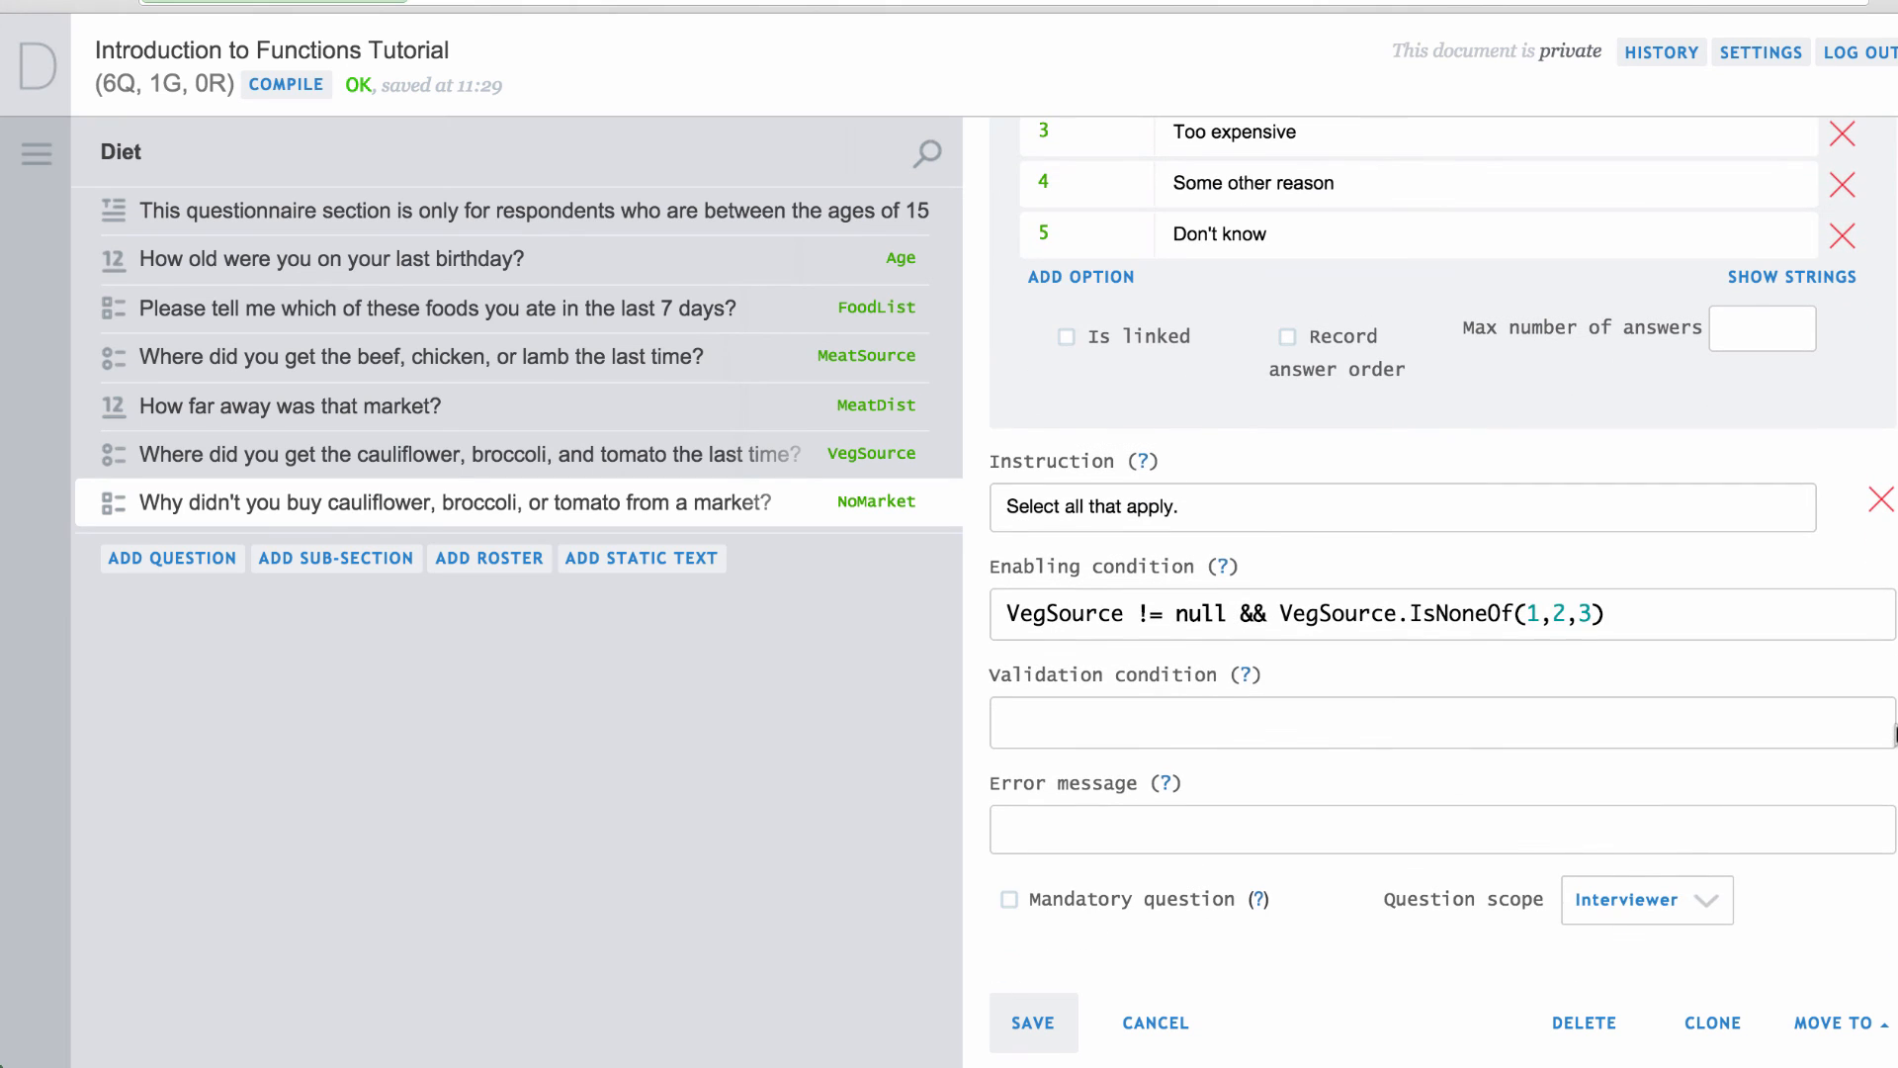
{"action": "left_click", "coordinate": [1522, 729]}
{"action": "type", "text": "NoMarket.Length == 1 || (NoMarket.Length > 1 && !NoMarket.Contains(5))"}
{"action": "scroll", "coordinate": [1521, 726], "scroll_direction": "left", "scroll_amount": 1}
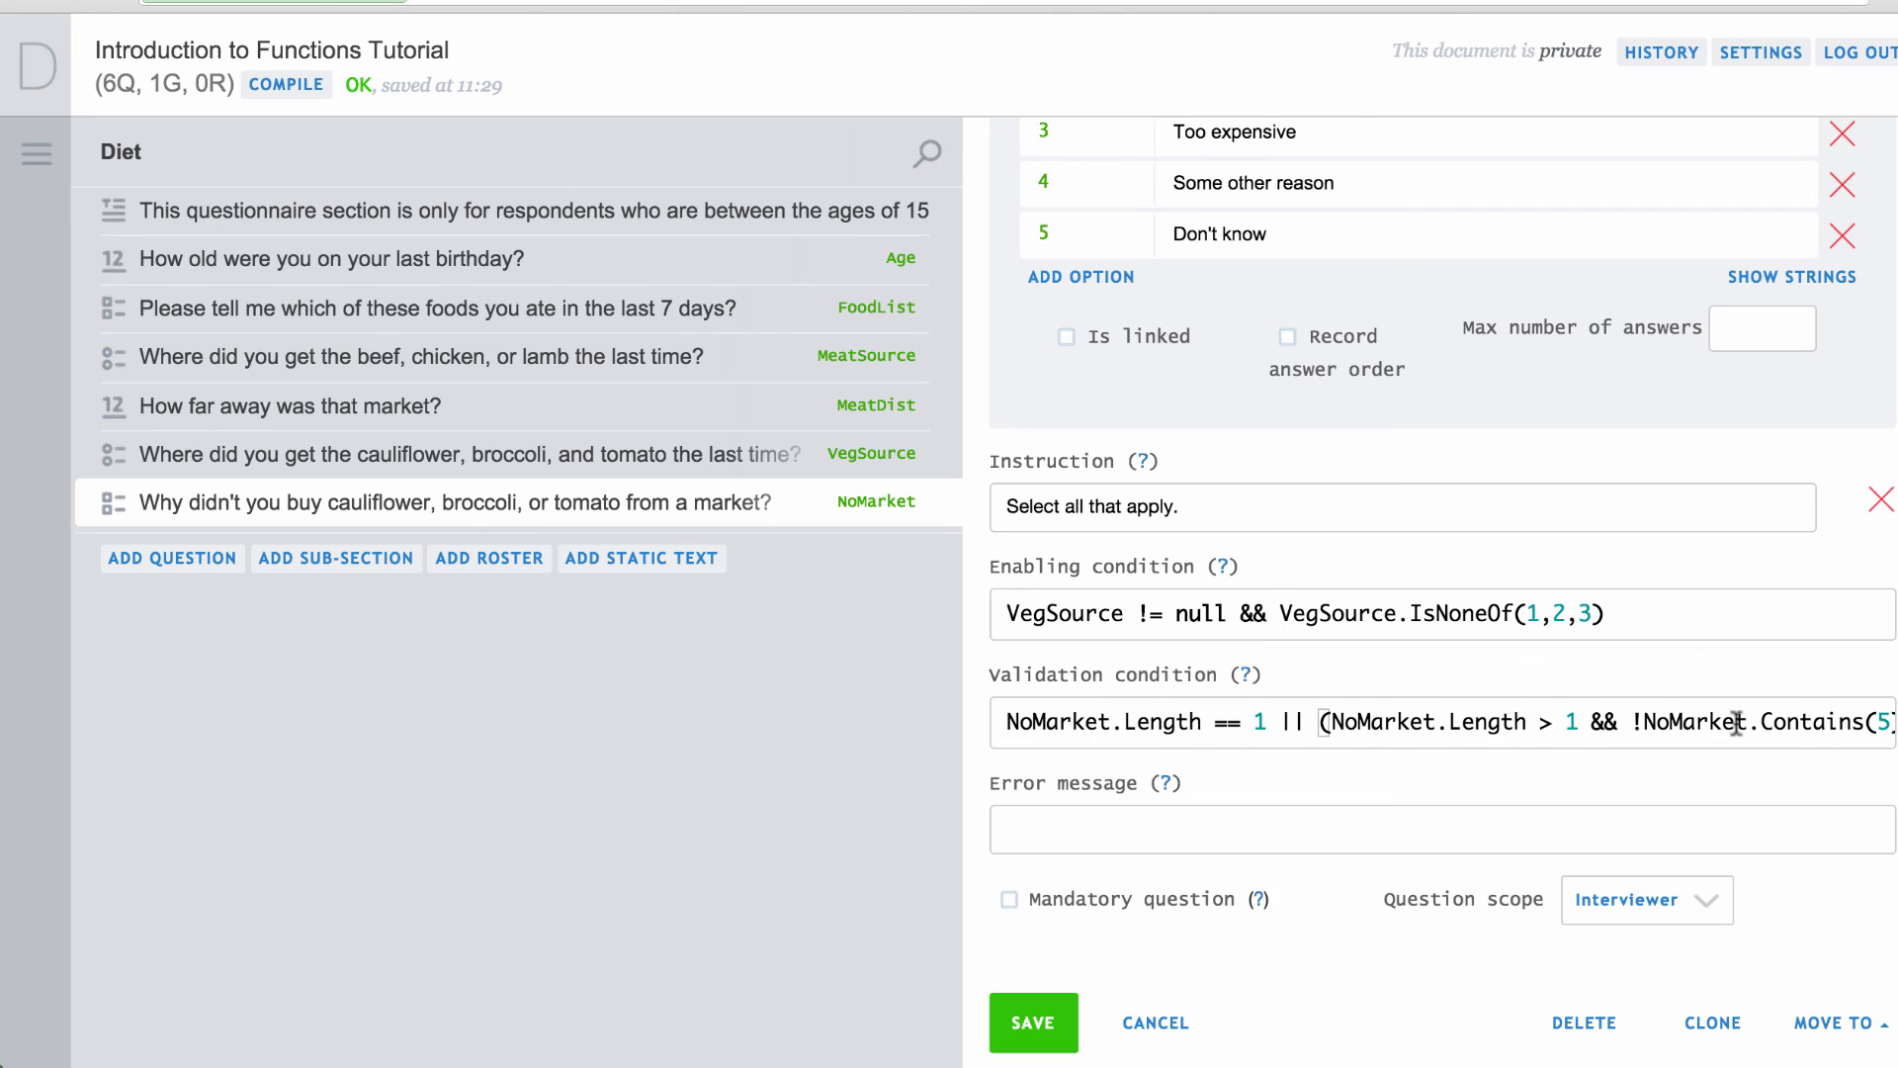
{"action": "left_click", "coordinate": [1392, 834]}
{"action": "type", "text": "'Don't know' inconsistent with other answers"}
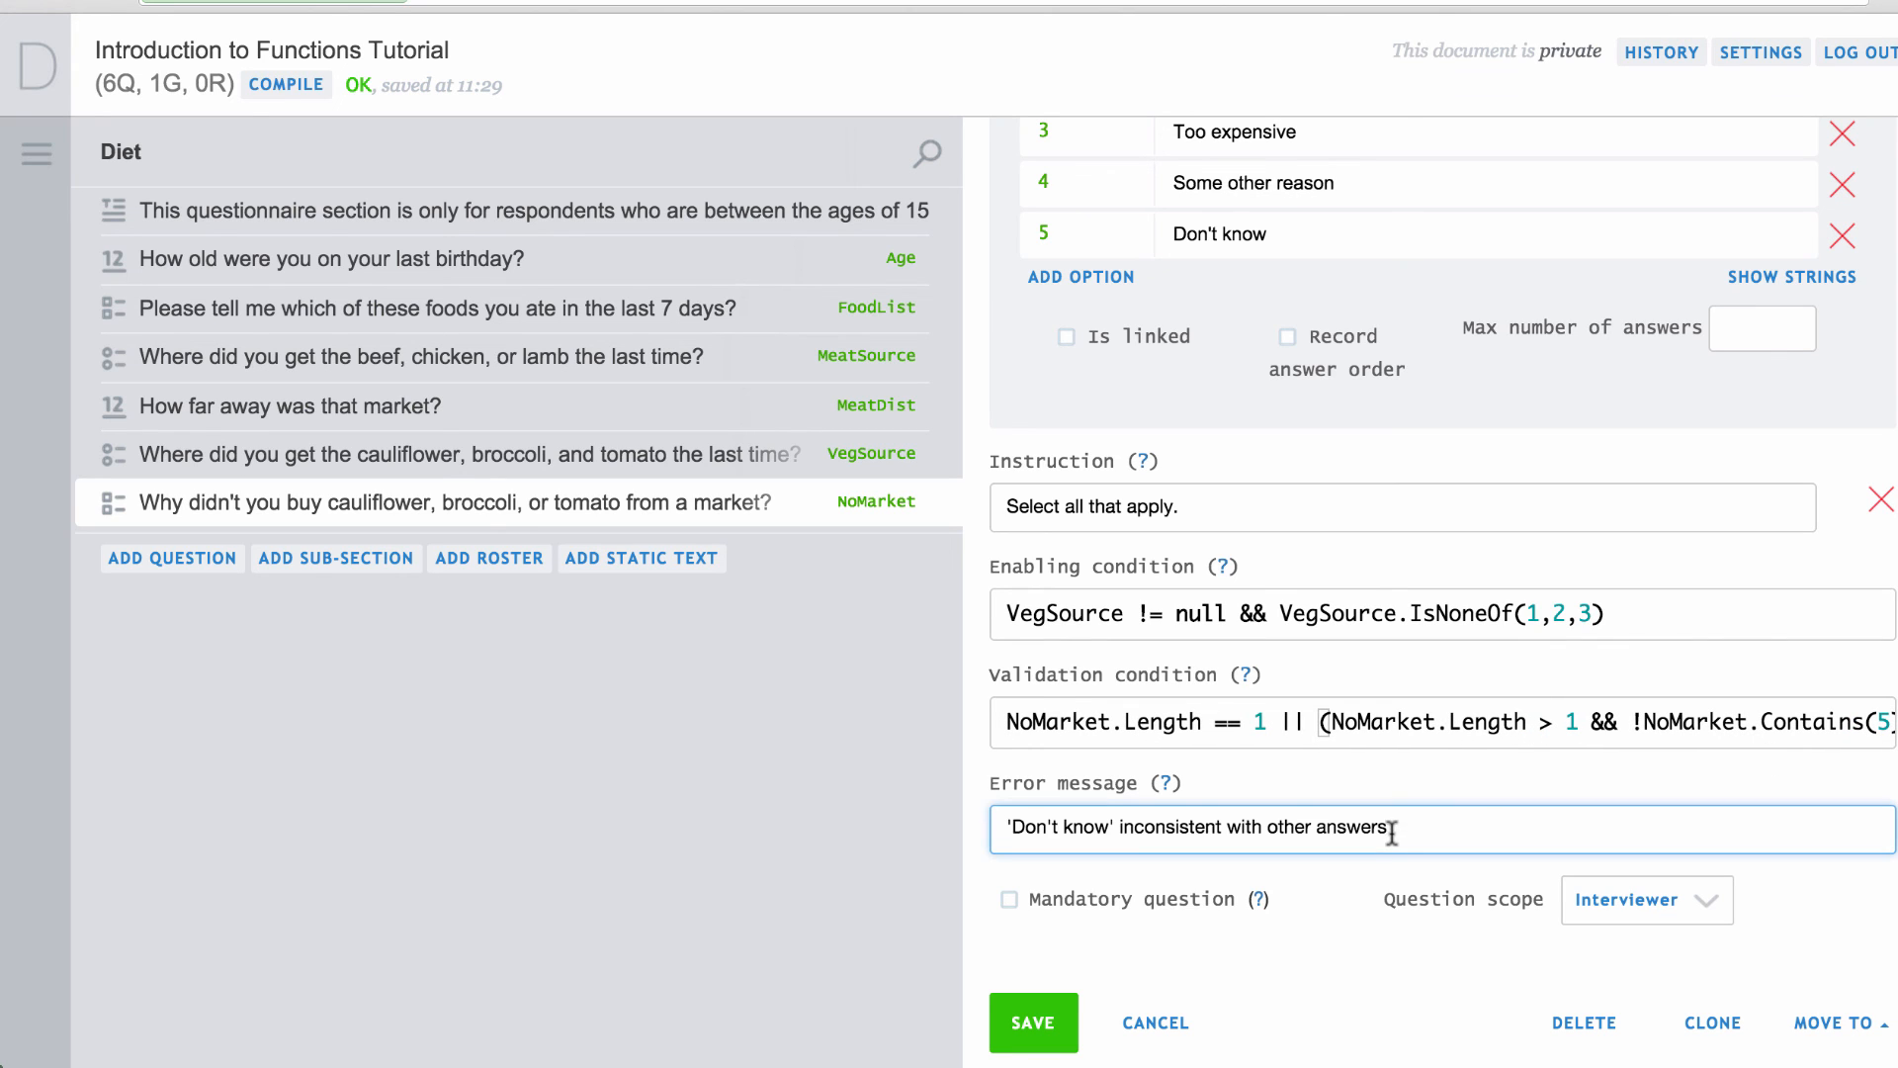
{"action": "left_click", "coordinate": [1033, 1019]}
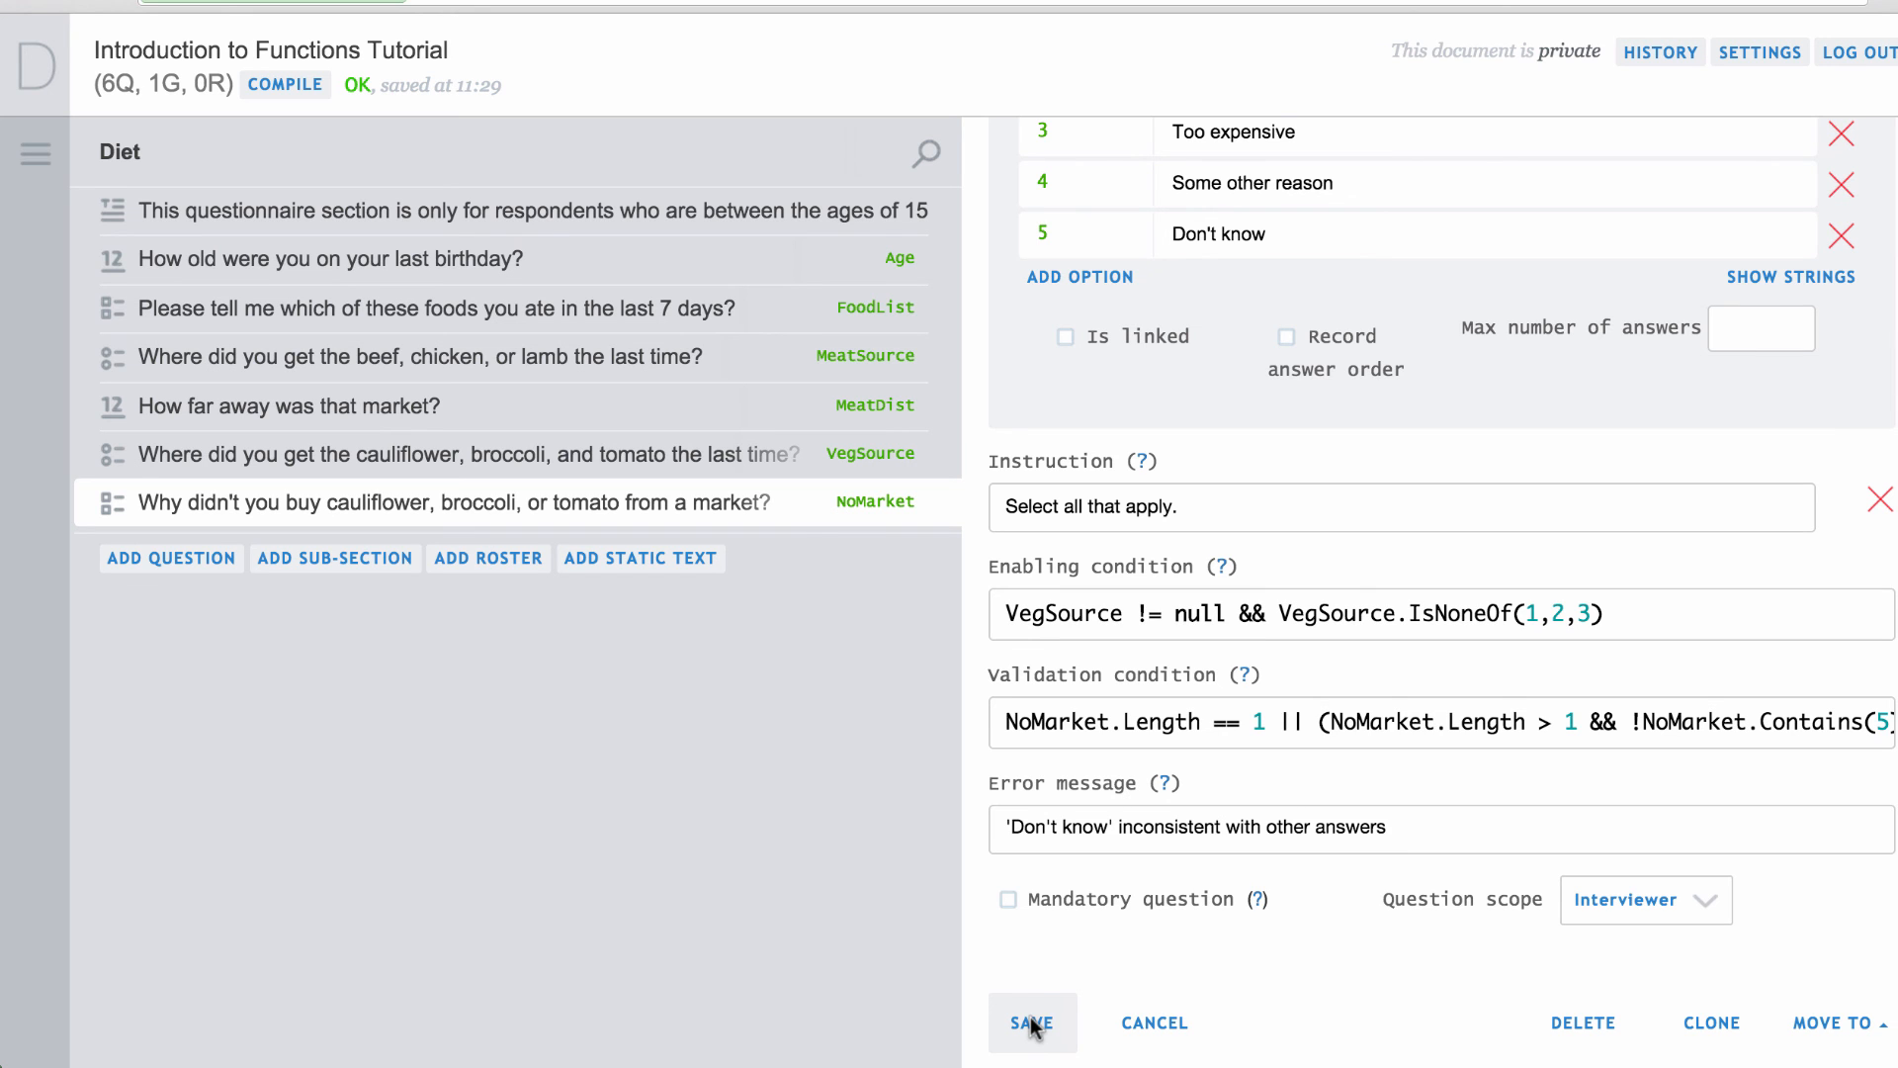
Replace the three FoodList references in FoodList's validation condition with self and save.
{"action": "left_click", "coordinate": [858, 311]}
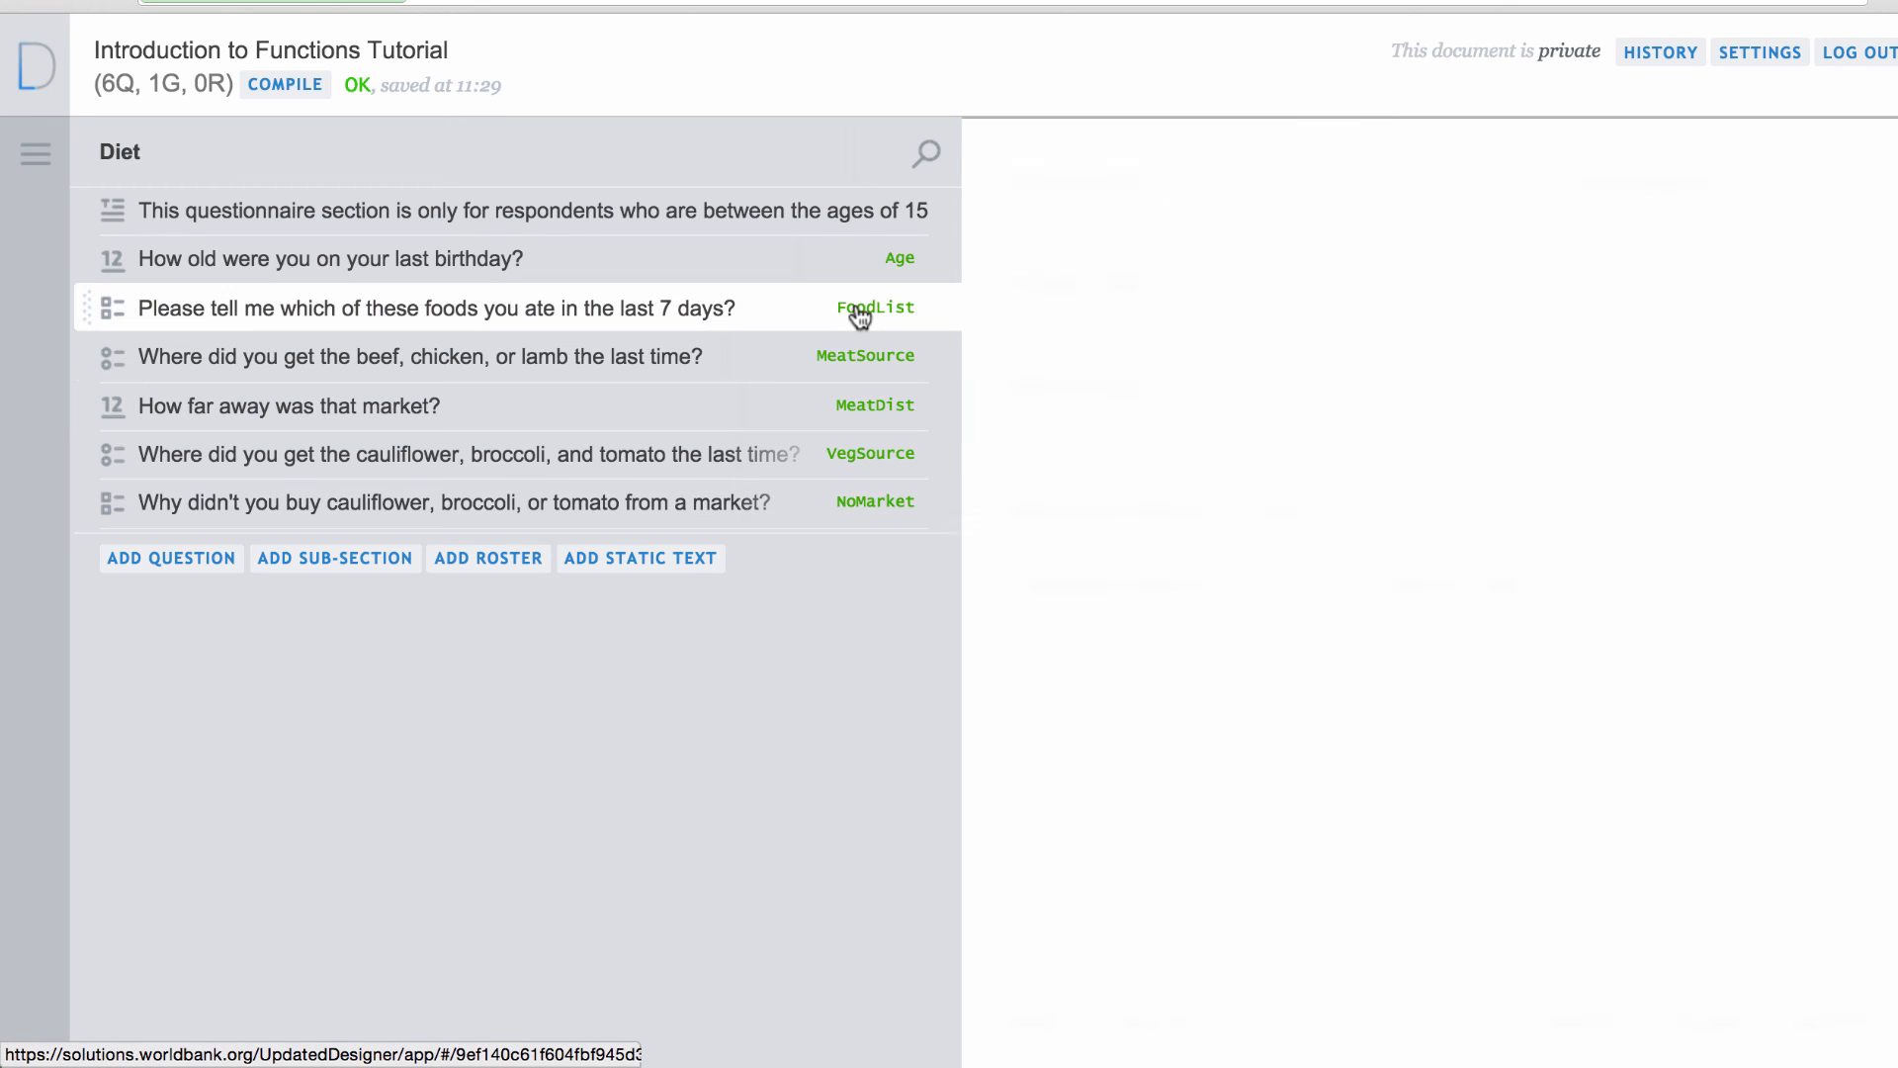
{"action": "scroll", "coordinate": [1229, 661], "scroll_direction": "down", "scroll_amount": 8}
{"action": "double_click", "coordinate": [1107, 721]}
{"action": "type", "text": "self.Length == 1 || (FoodList.Length > 1 && !FoodList.Contains(8"}
{"action": "double_click", "coordinate": [1315, 721]}
{"action": "type", "text": "self"}
{"action": "left_click_drag", "start_coordinate": [1540, 721], "coordinate": [1646, 721]}
{"action": "type", "text": "self"}
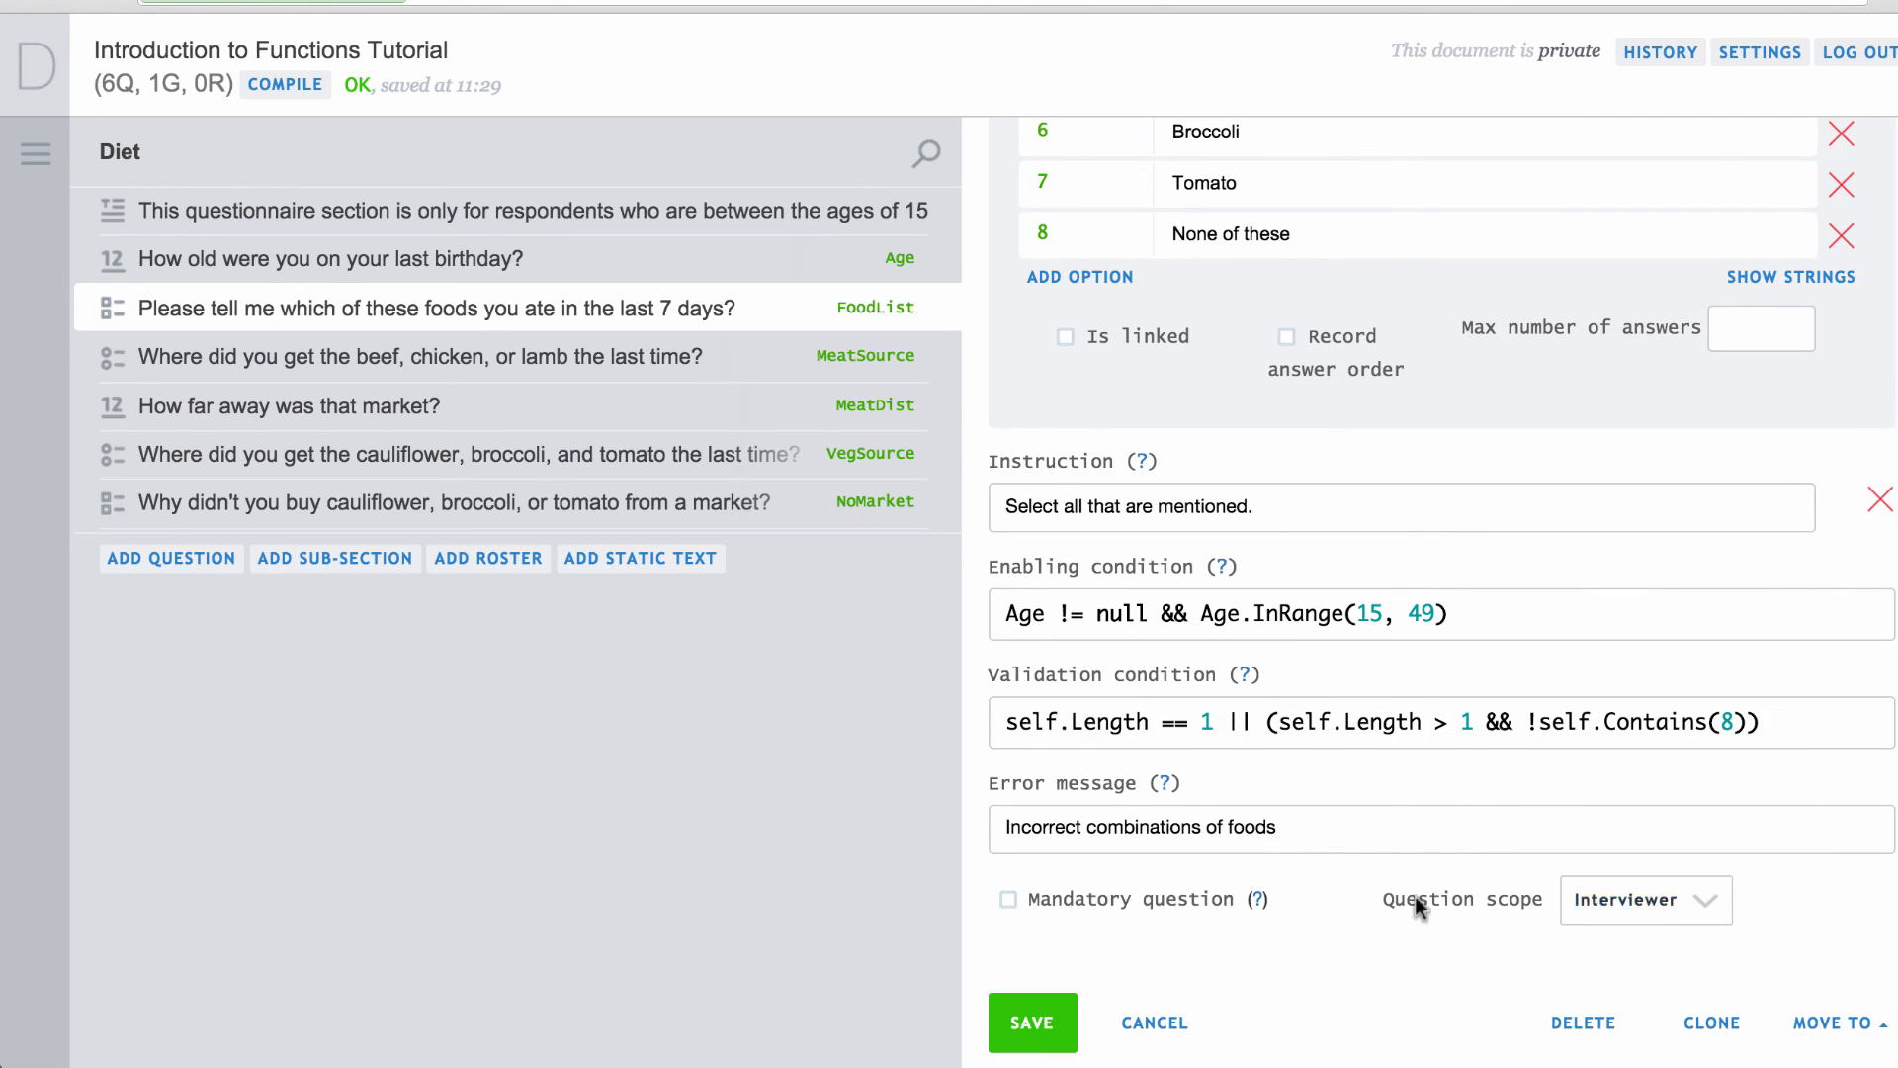
{"action": "left_click", "coordinate": [1046, 1018]}
Set NoMarket's validation to self.Length == 1 || (self.Length > 1 && !self.Contains(5)) and save.
{"action": "triple_click", "coordinate": [1058, 722]}
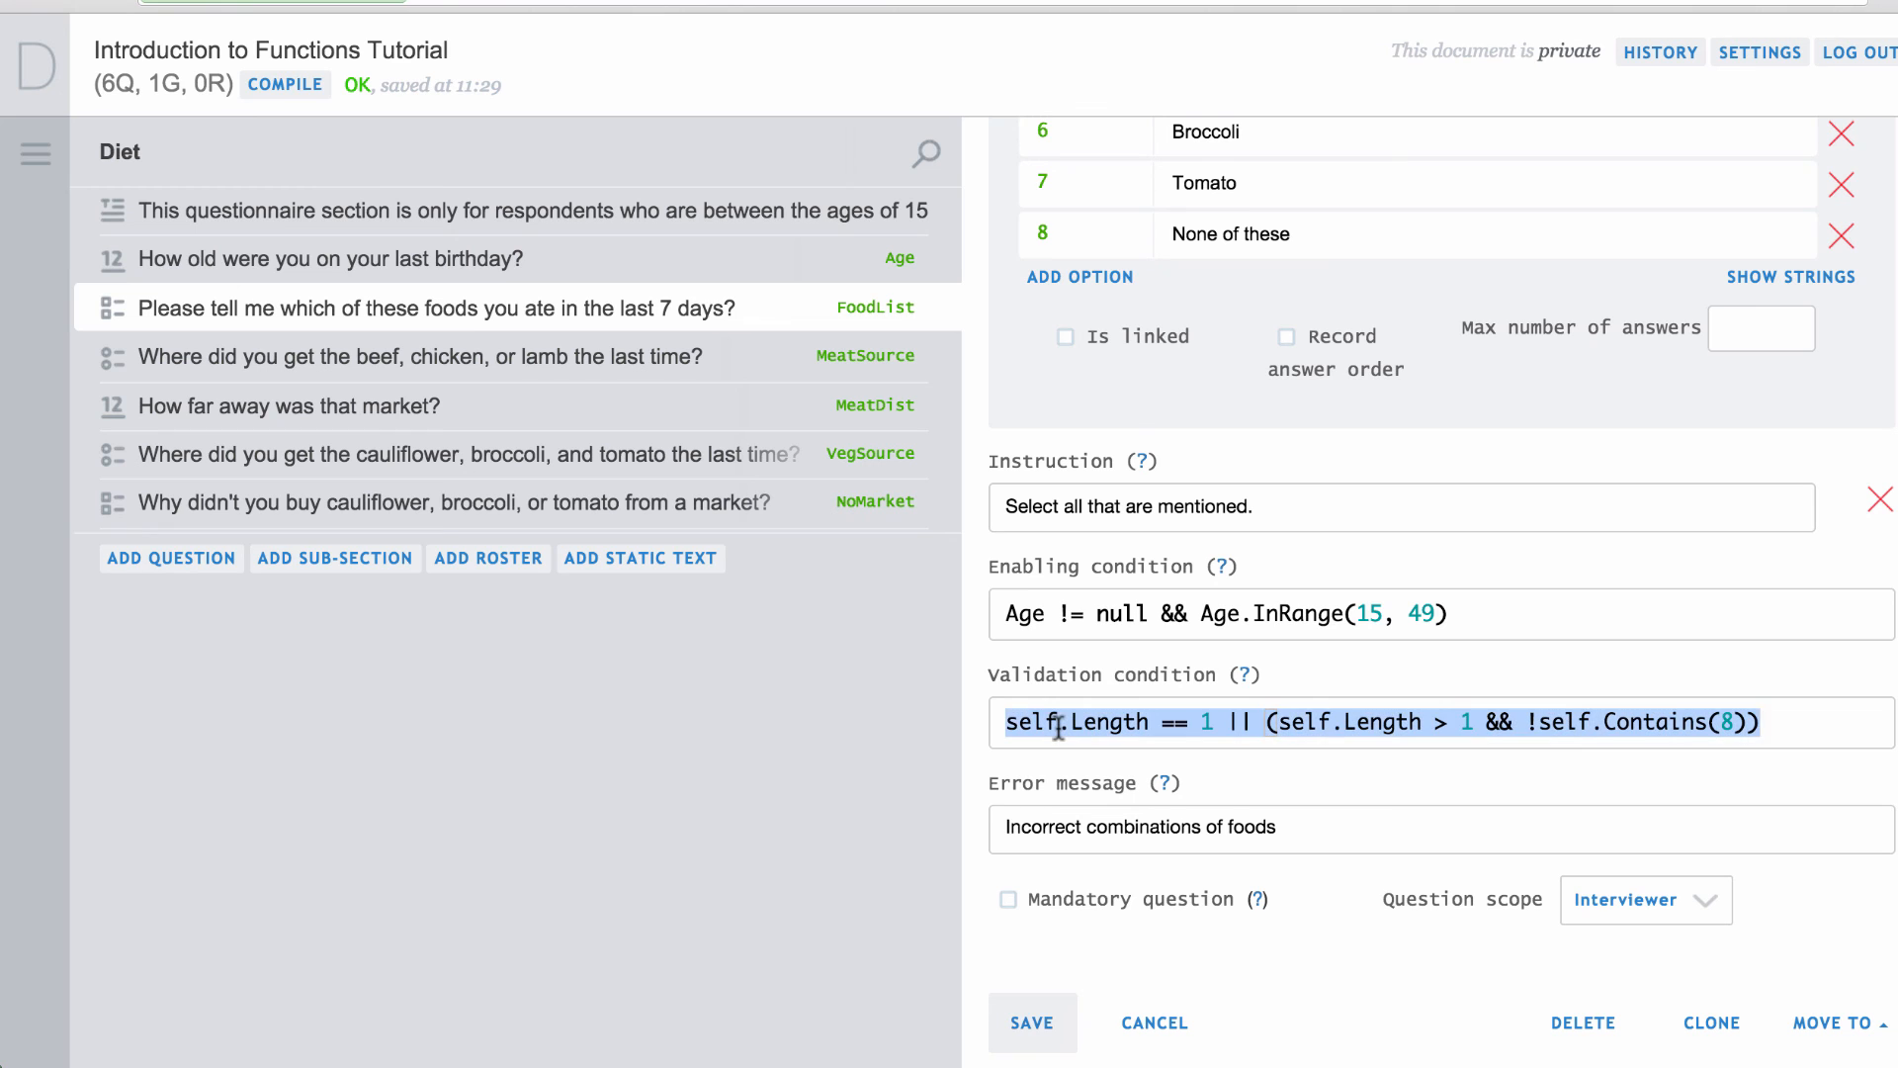
{"action": "left_click", "coordinate": [780, 502]}
{"action": "scroll", "coordinate": [1175, 771], "scroll_direction": "down", "scroll_amount": 5}
{"action": "triple_click", "coordinate": [1174, 729]}
{"action": "type", "text": "self.Length == 1 || (self.Length > 1 && !self.Contains(5))"}
{"action": "left_click", "coordinate": [1733, 723]}
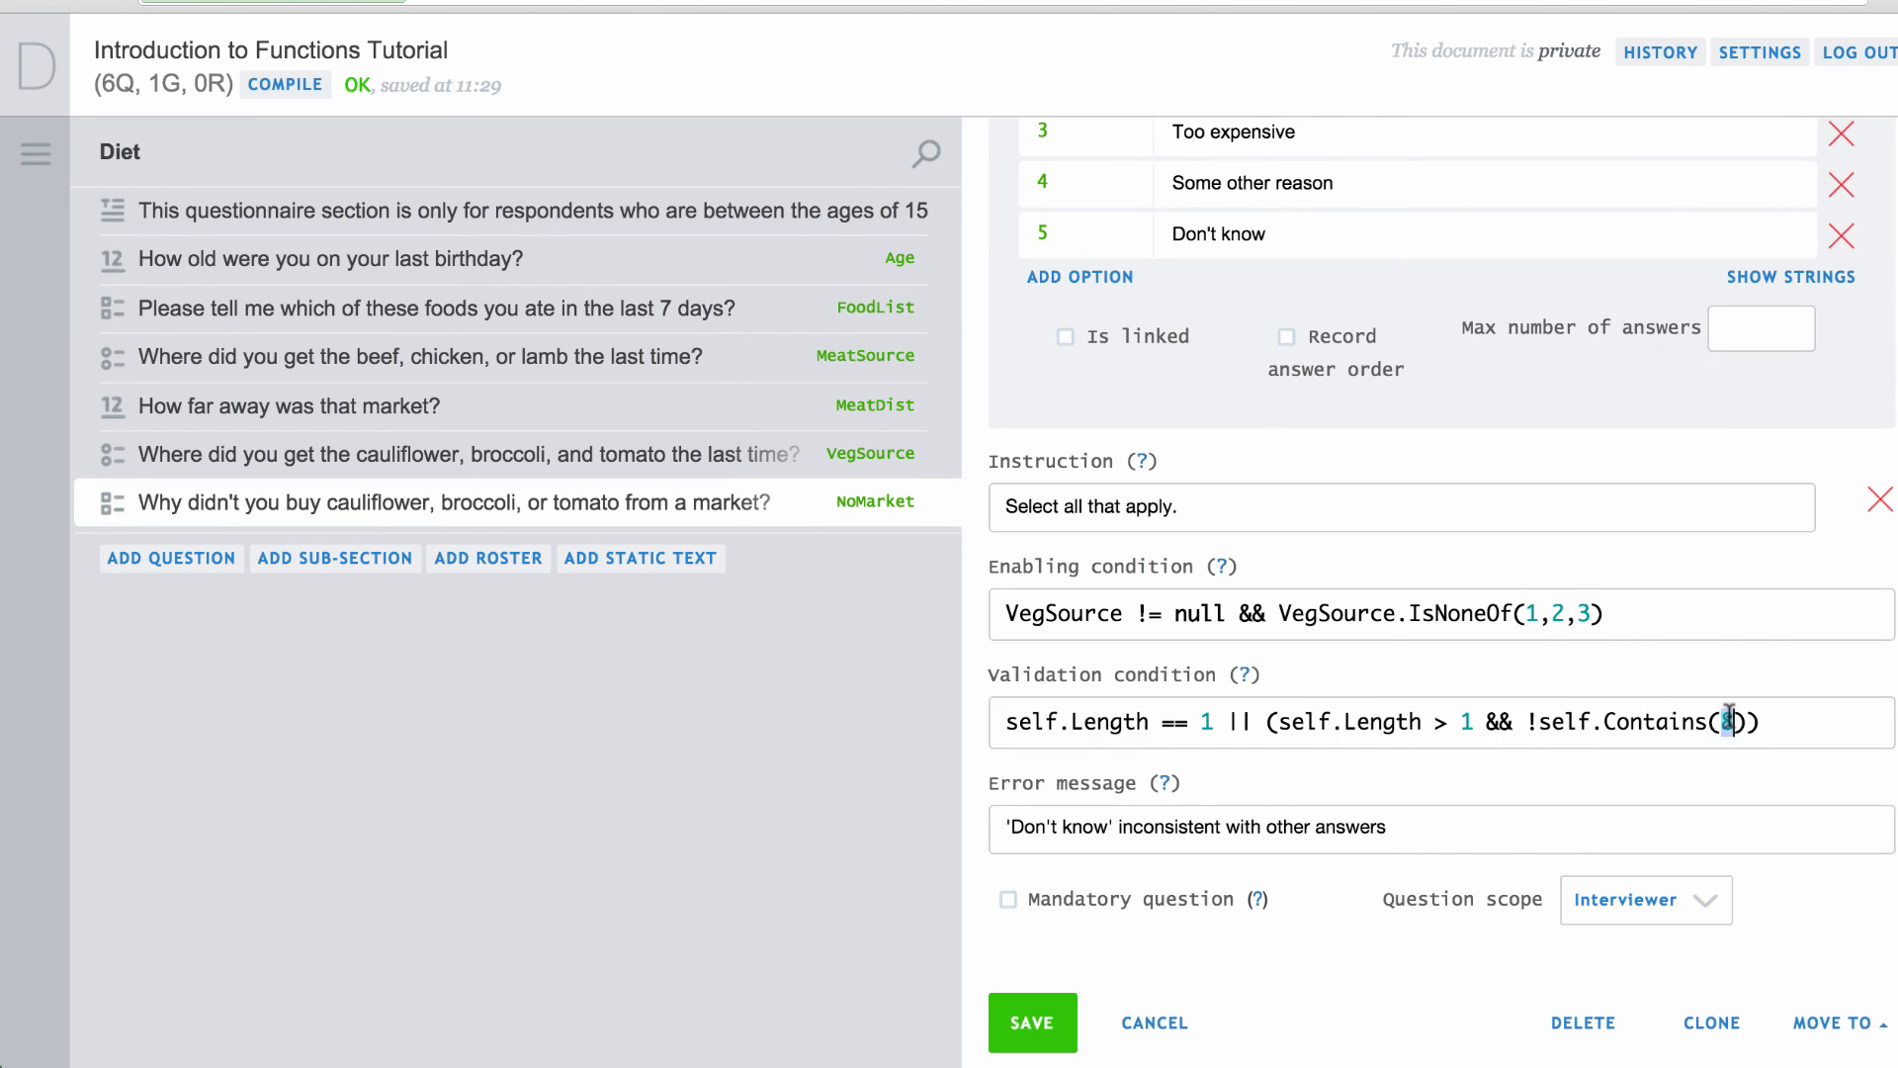
{"action": "left_click", "coordinate": [1030, 1026]}
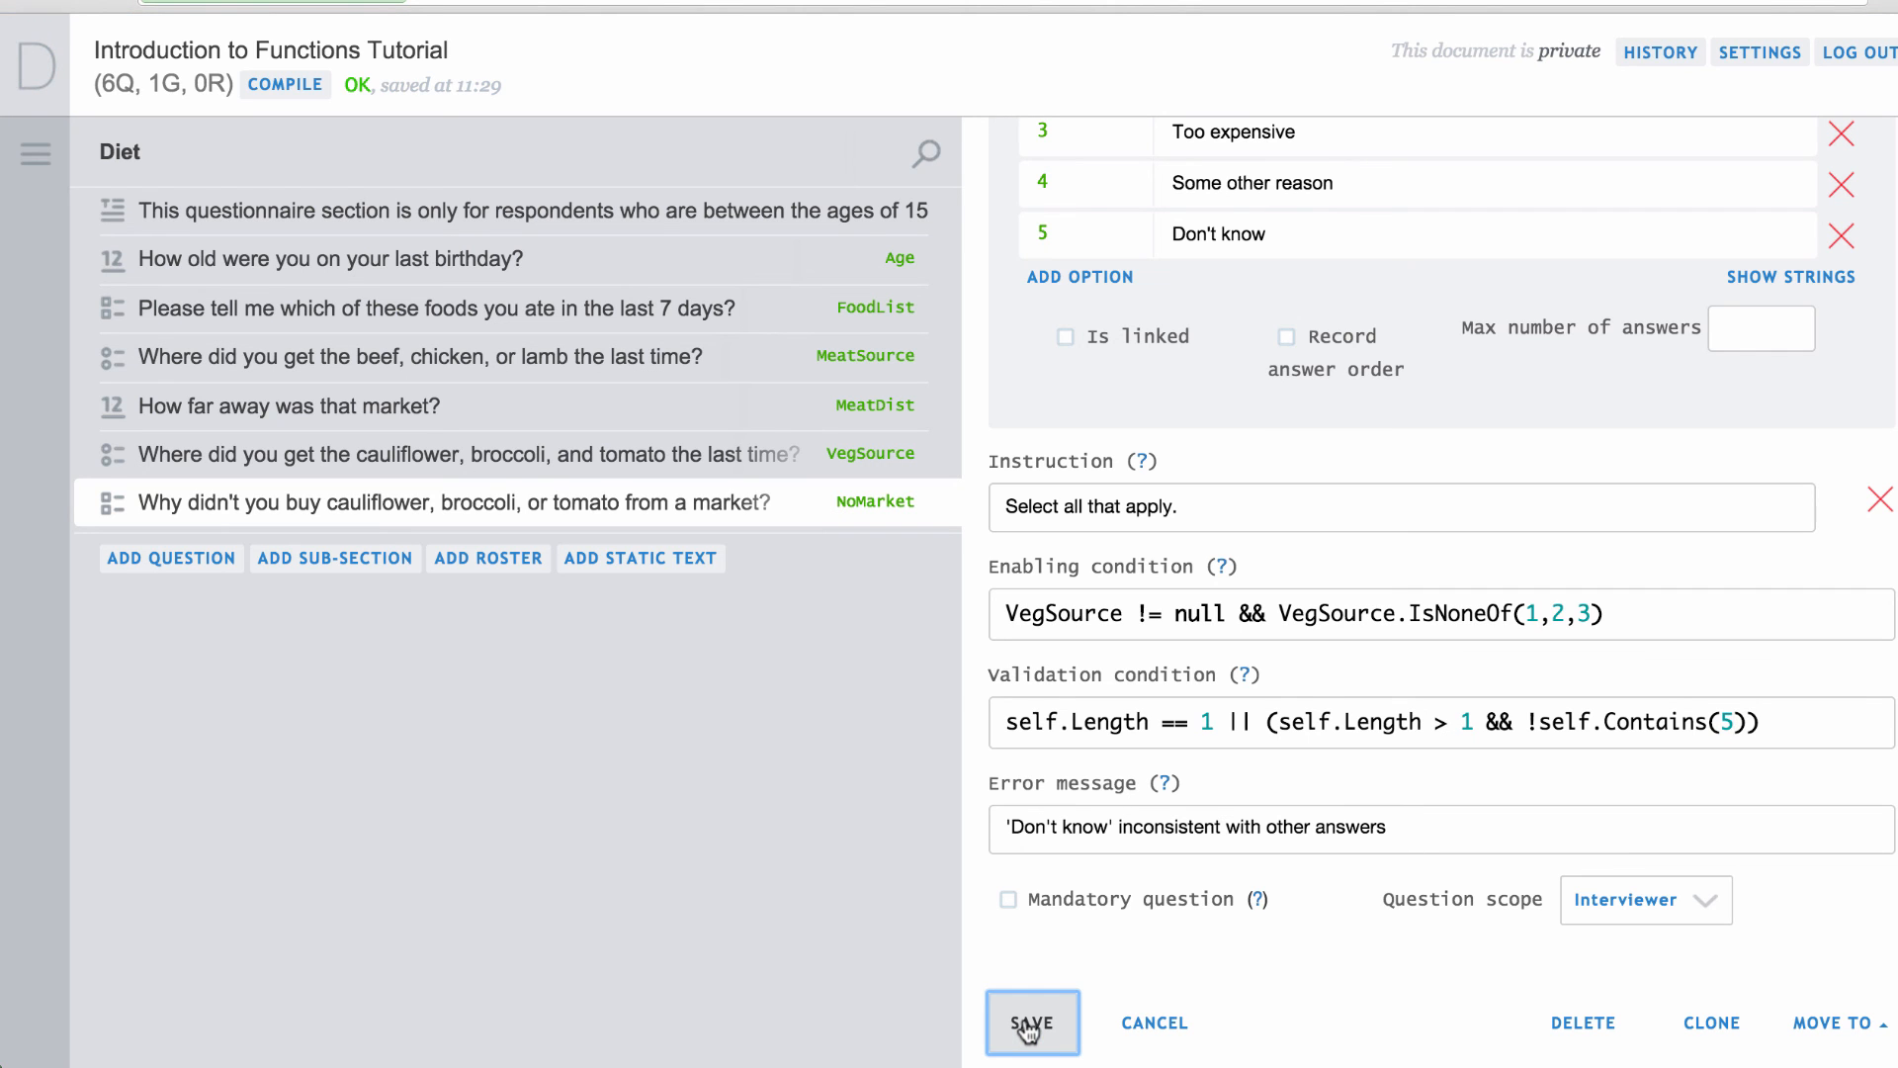